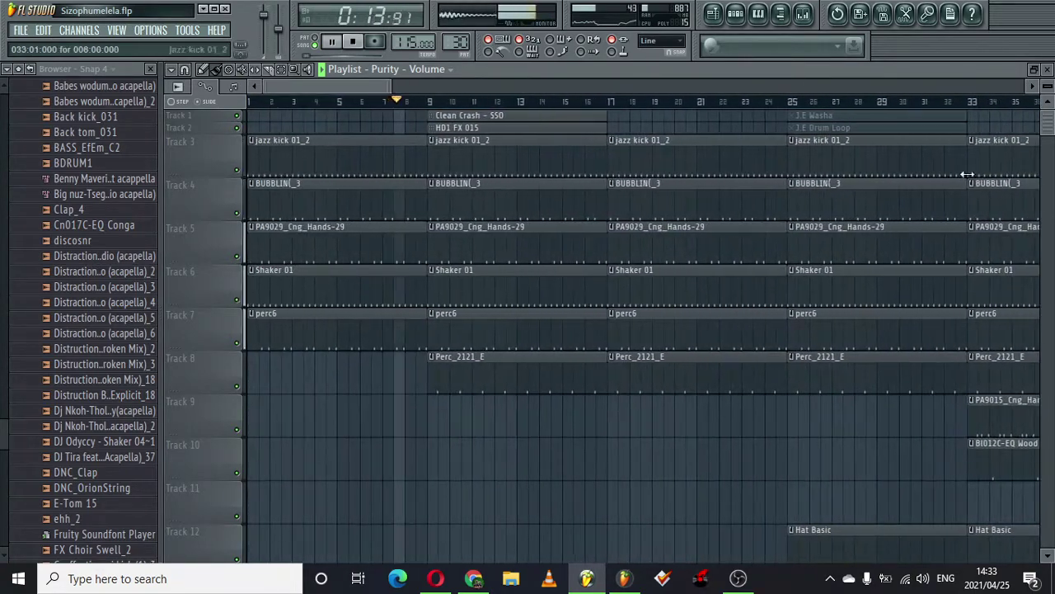
- Examine the Purity pattern on track 14, viewing its full note length in the piano roll and its instrument's preset
left_click_drag(1052, 104, 1050, 165)
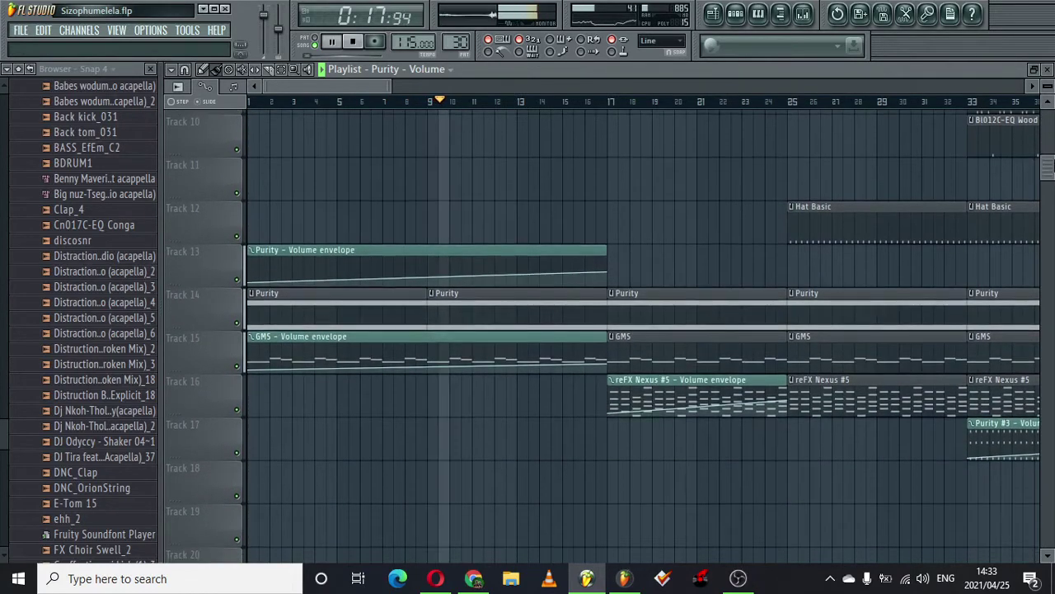
double_click(495, 327)
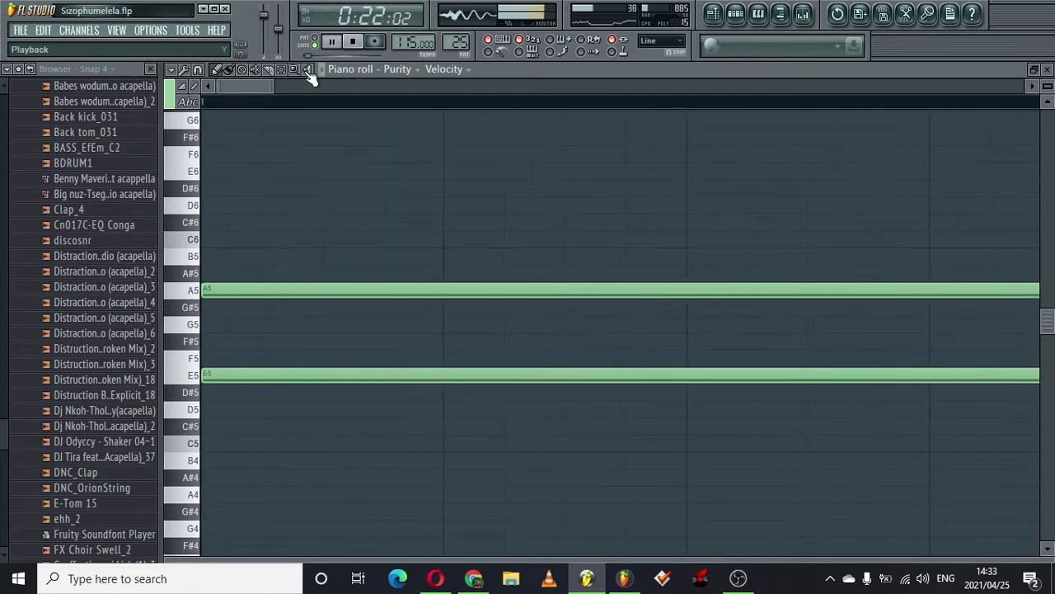
left_click_drag(272, 90, 1025, 88)
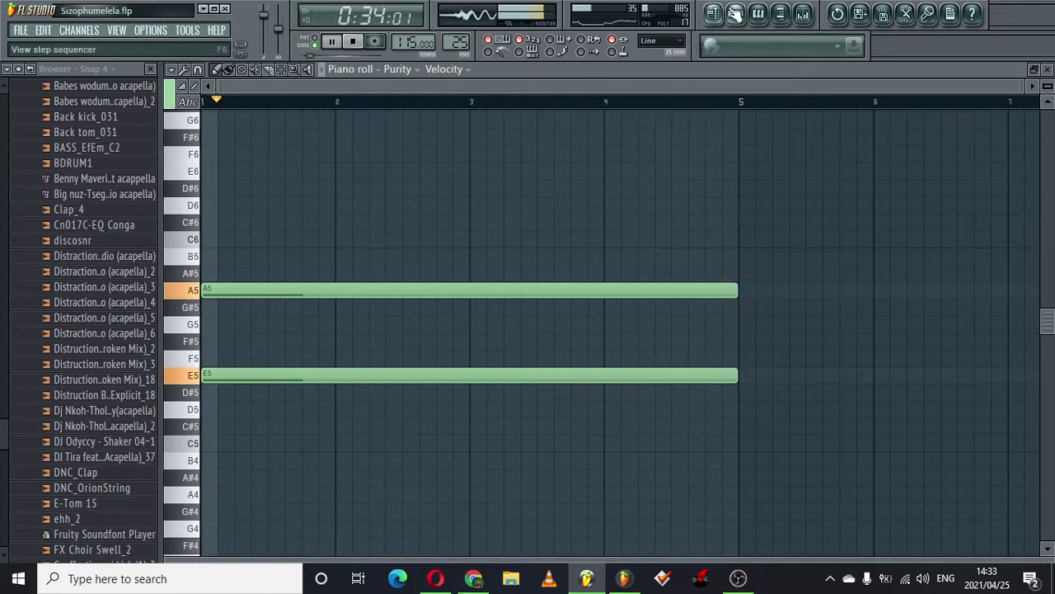
left_click(712, 14)
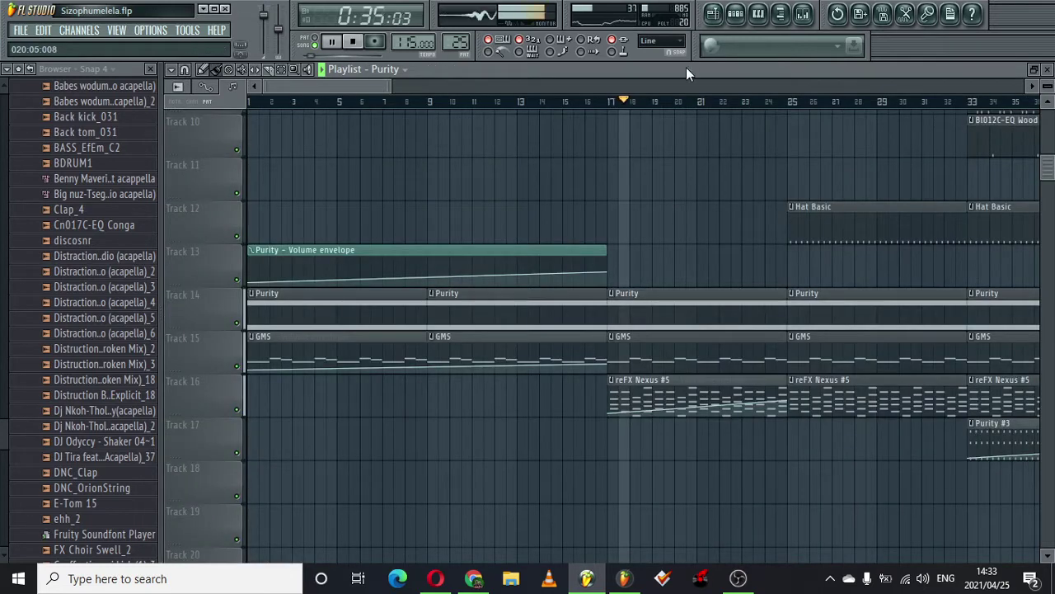
left_click(736, 13)
left_click_drag(816, 168, 814, 241)
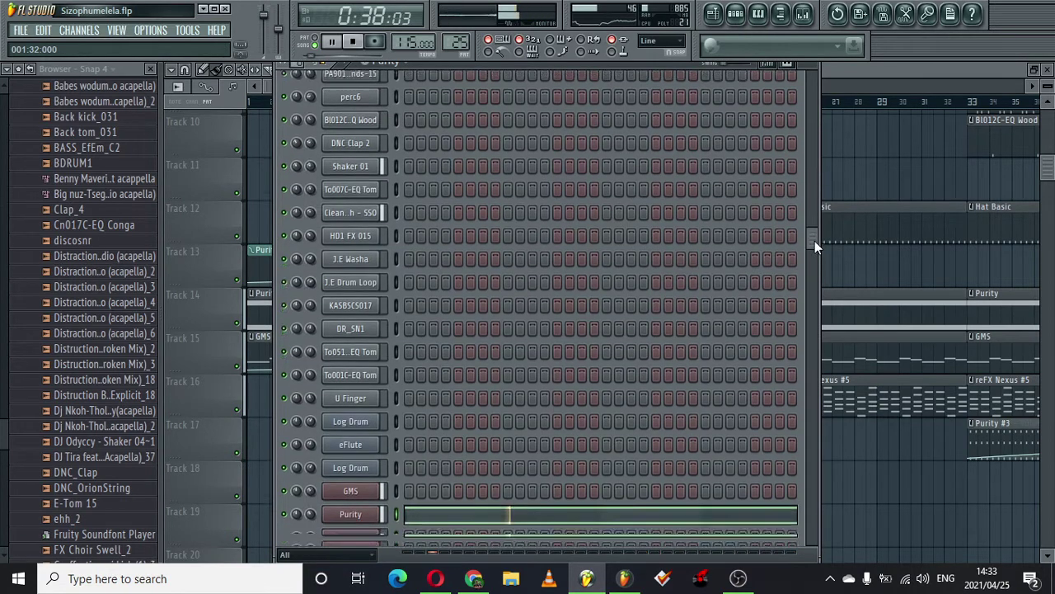
left_click(348, 457)
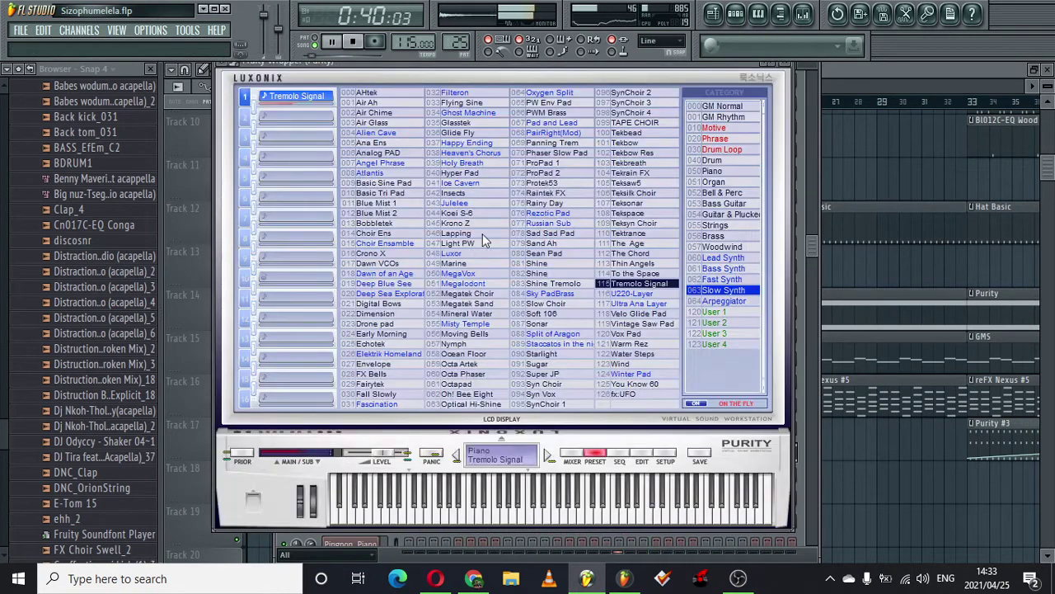
- Examine the GMS pattern on track 15, viewing its whole melody in the piano roll and its synthesizer settings
left_click(720, 14)
left_click_drag(361, 86, 401, 82)
double_click(502, 345)
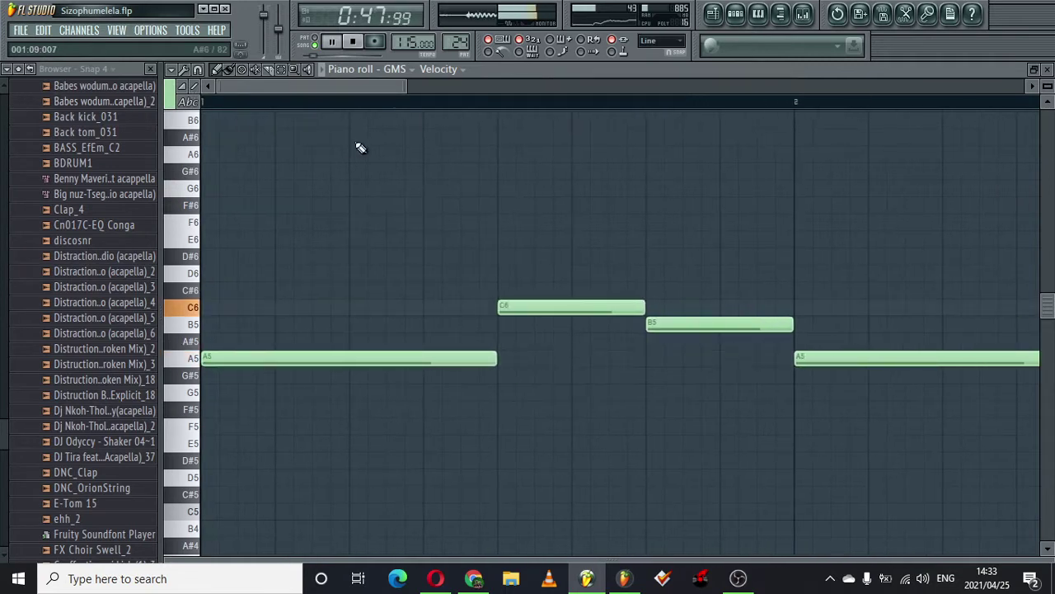
left_click_drag(470, 65, 1029, 44)
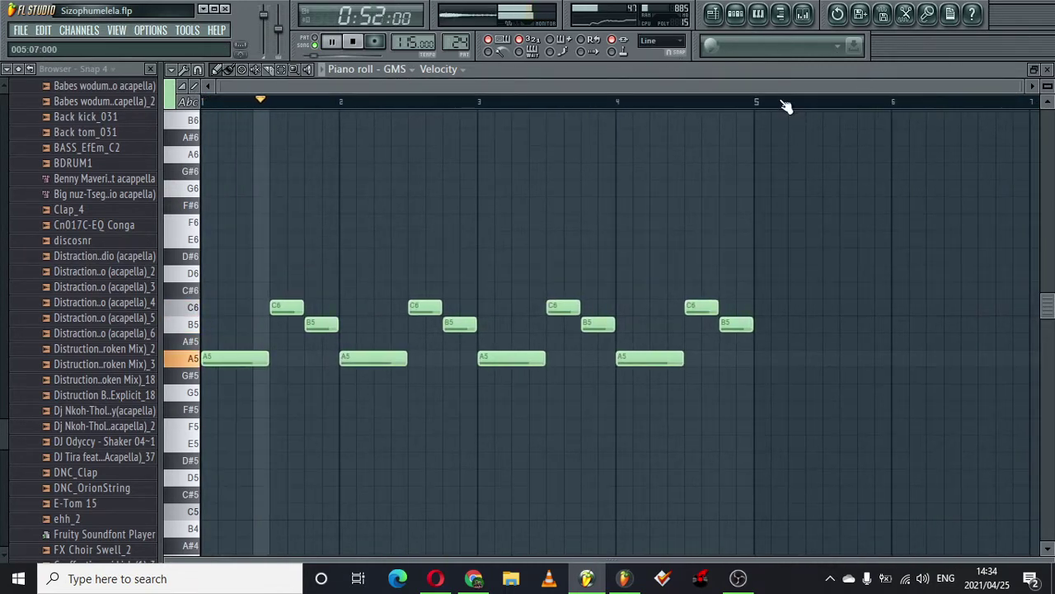
left_click(714, 14)
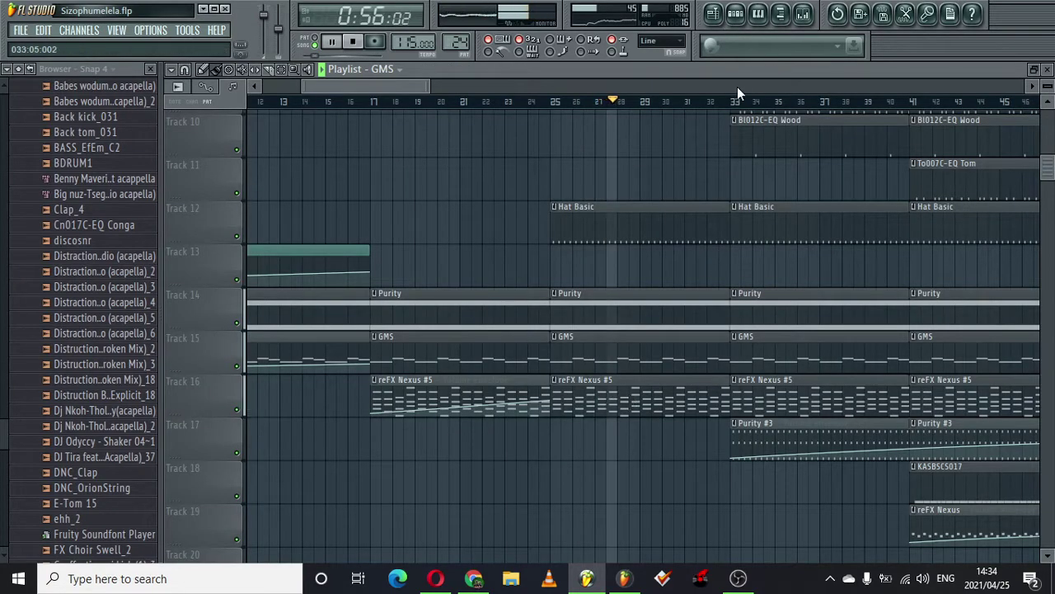
left_click(735, 14)
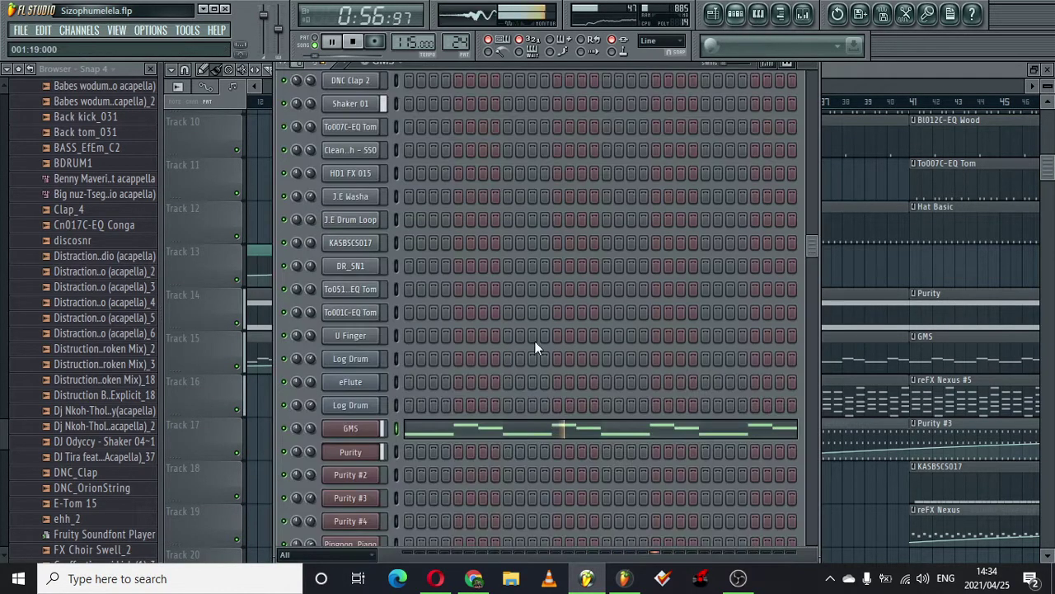
left_click(351, 430)
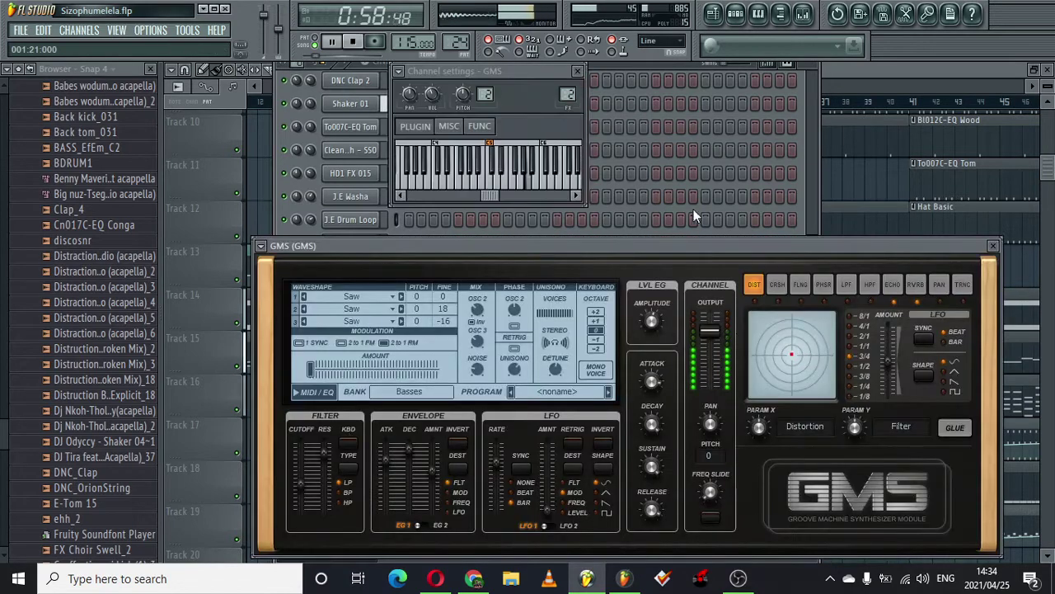
- Examine the reFX Nexus #5 pattern on track 16, viewing its chords from the first bar and opening its instrument
left_click(714, 14)
double_click(744, 434)
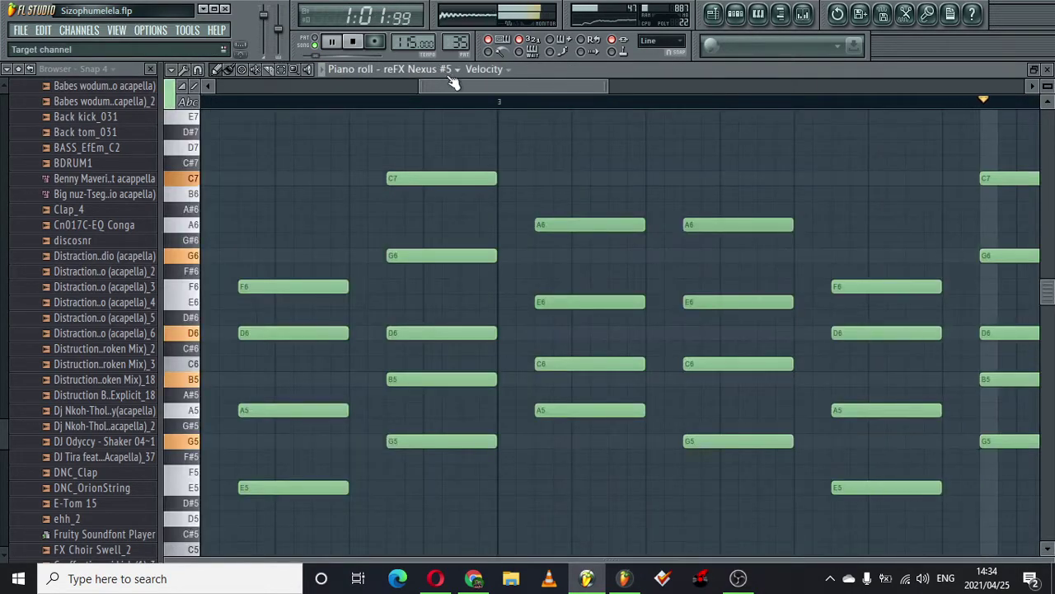
left_click_drag(406, 86, 1, 116)
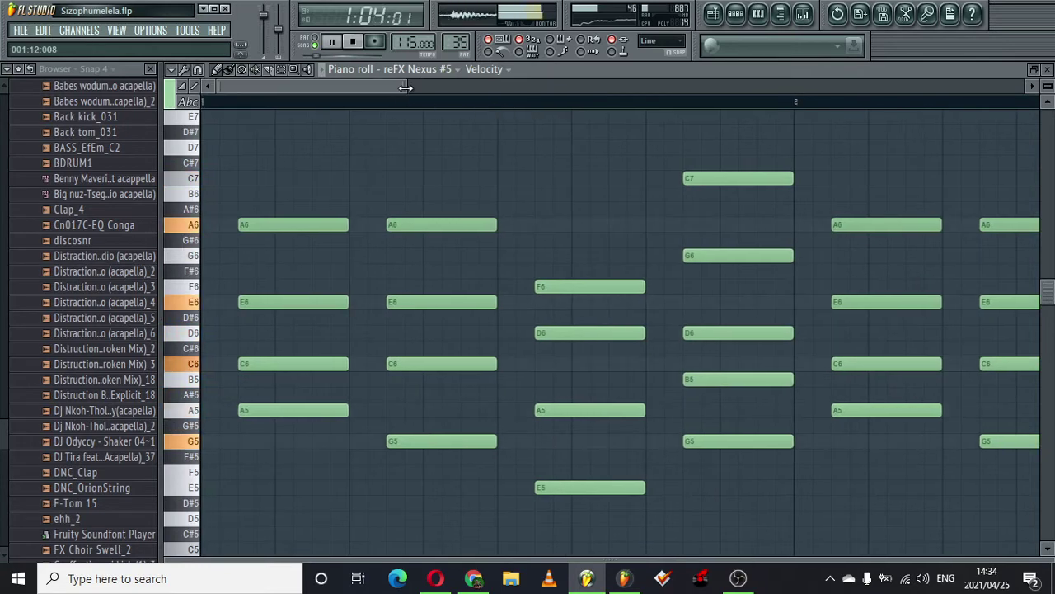
left_click_drag(404, 86, 587, 68)
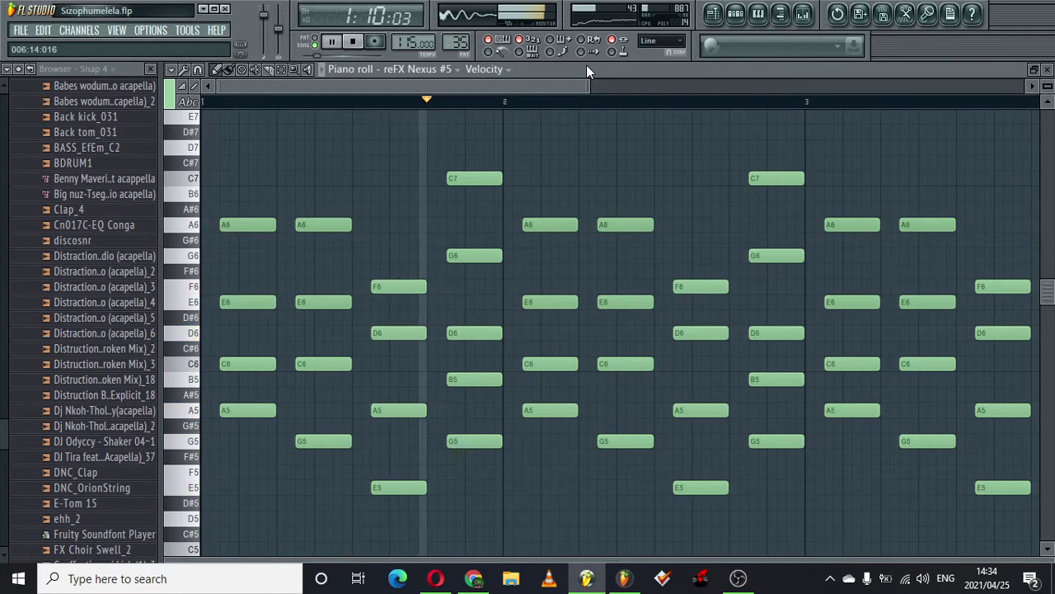
left_click(716, 16)
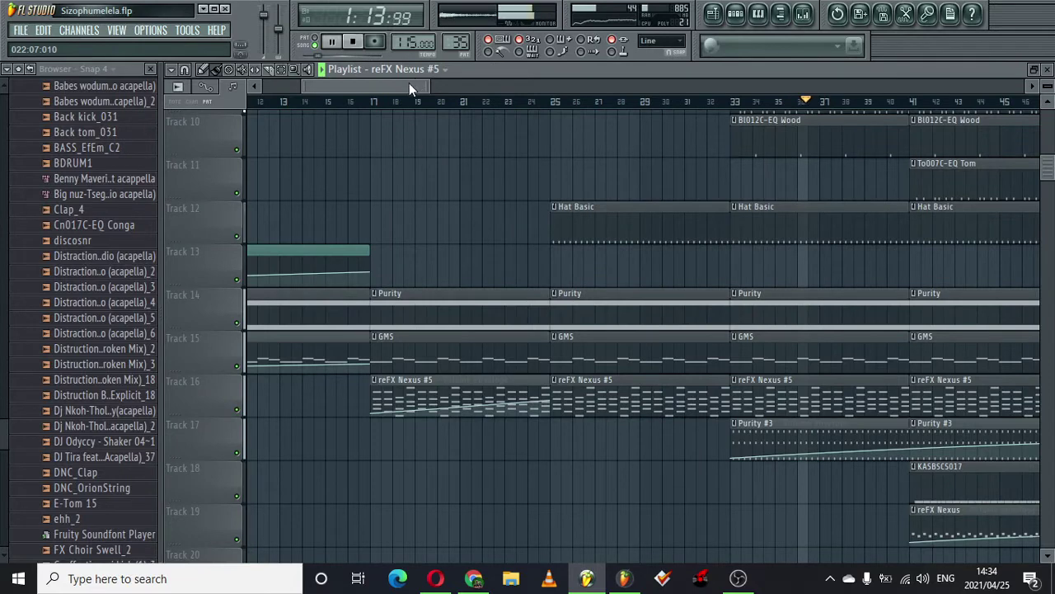
left_click_drag(409, 84, 487, 85)
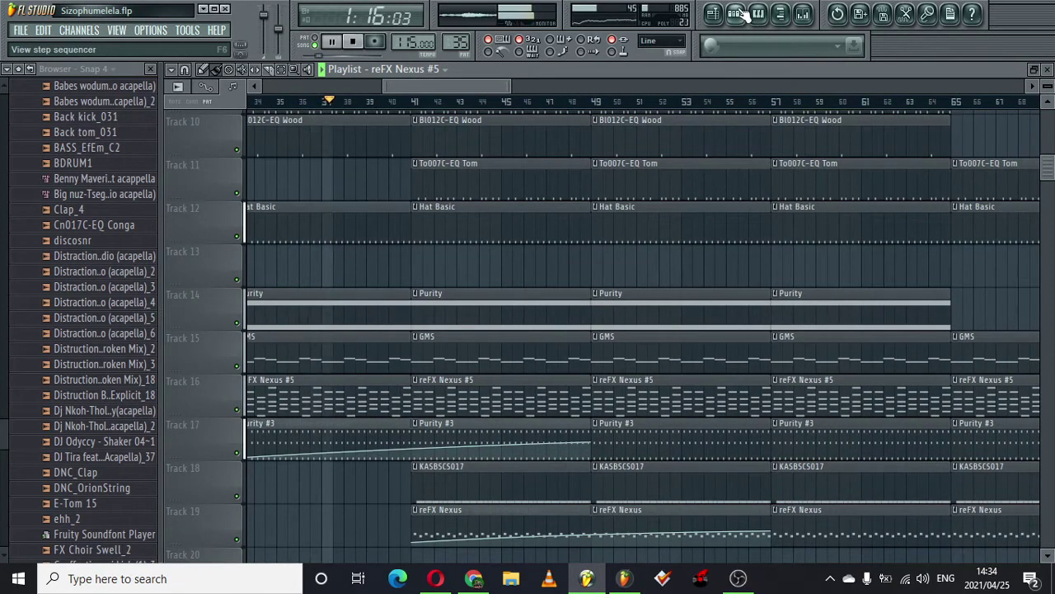
left_click(742, 15)
left_click_drag(811, 245, 744, 503)
left_click(340, 341)
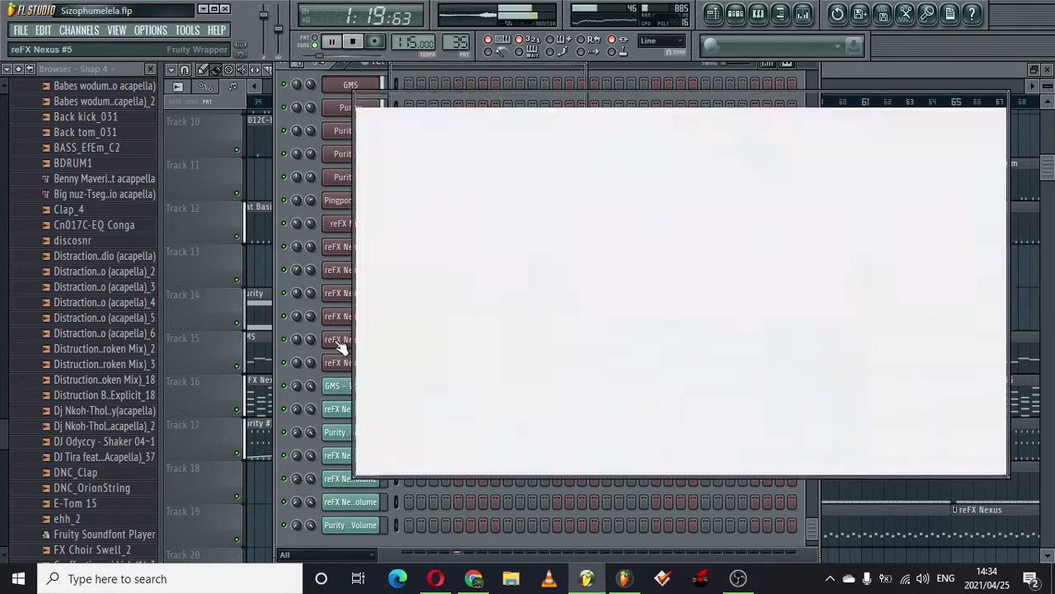
- Open the KASBSCS017 pattern on track 18 in the piano roll, undo the last change, and view its note sequence
left_click(715, 21)
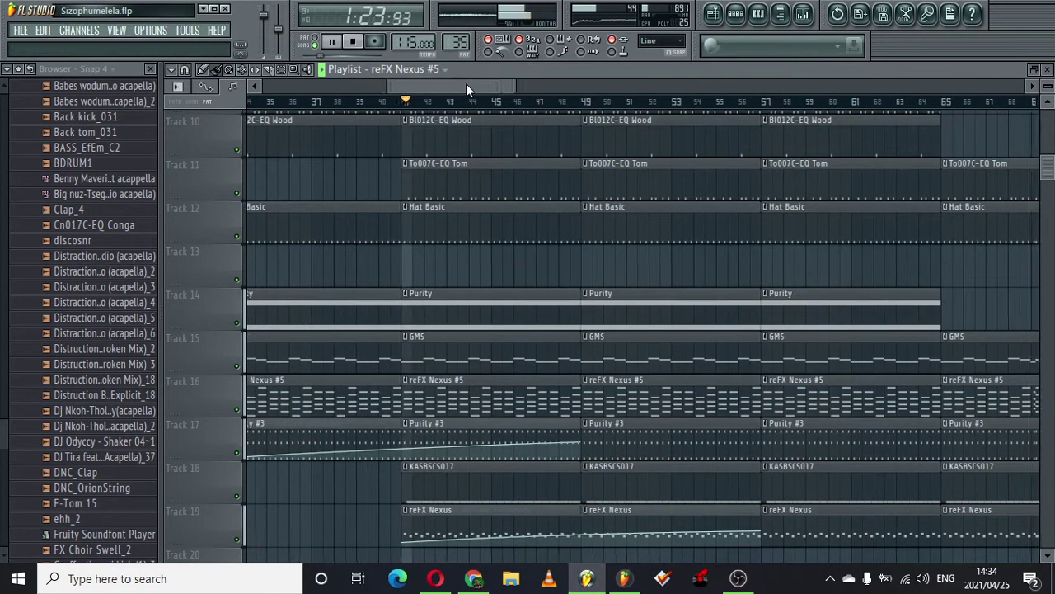
double_click(444, 498)
key("ctrl+z")
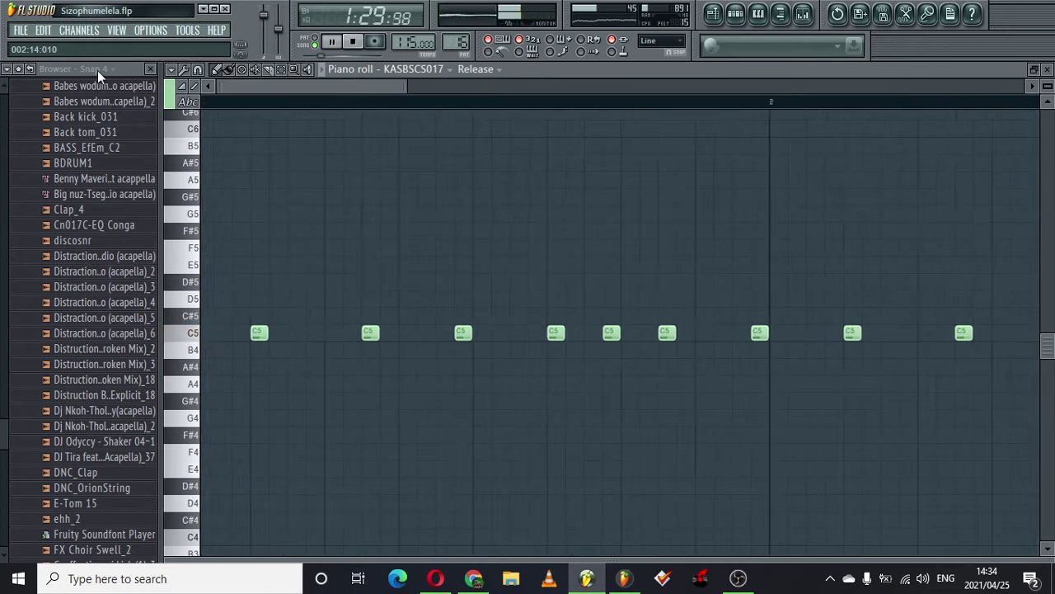
left_click_drag(405, 86, 794, 86)
left_click(723, 13)
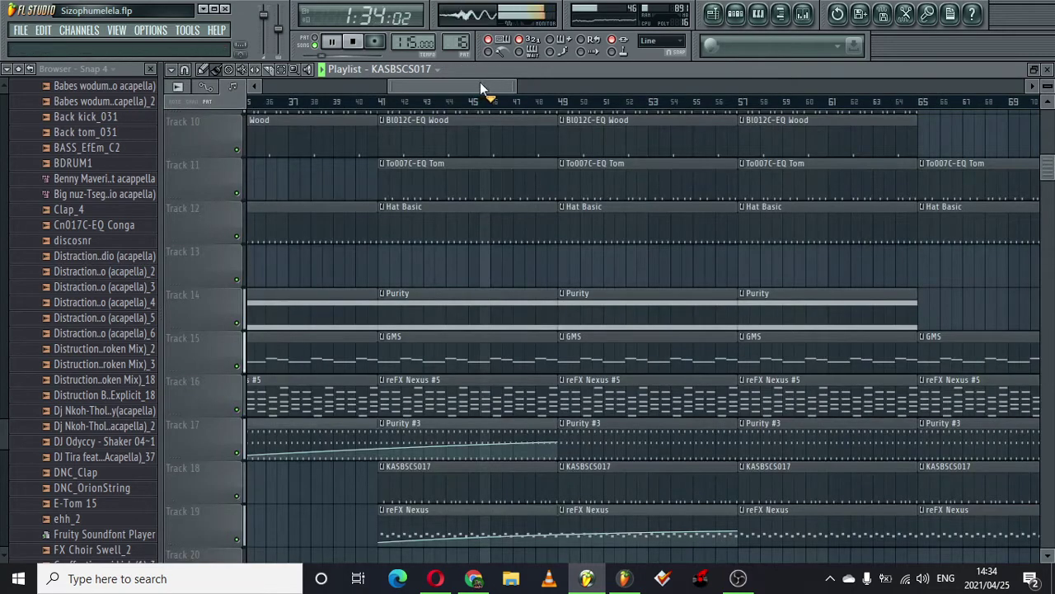
- Examine the Purity #3 pattern on track 17, viewing its instrument's preset list and its notes in the piano roll
left_click_drag(482, 88, 492, 89)
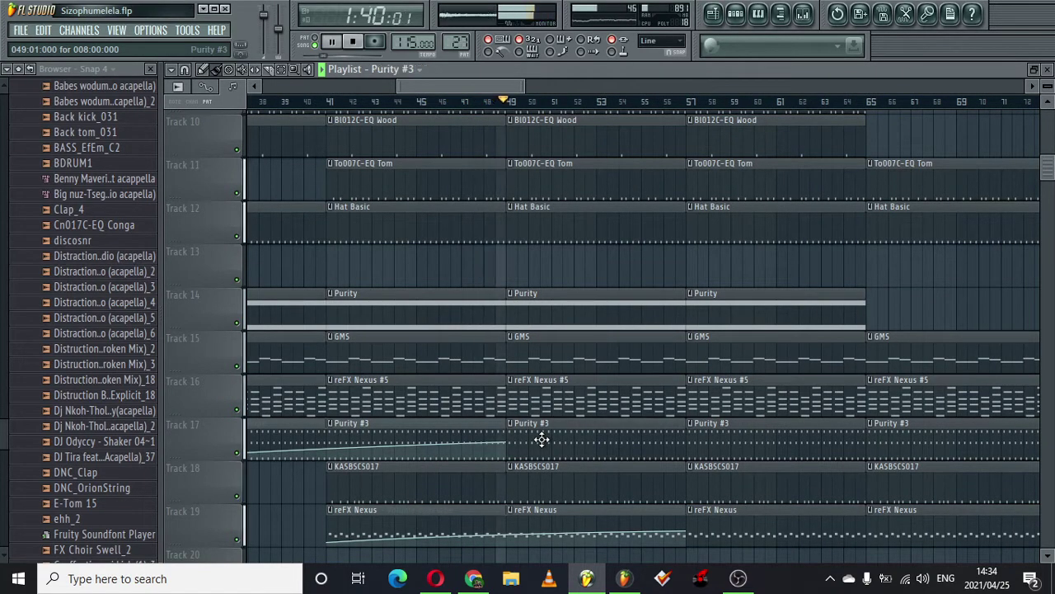
left_click(747, 14)
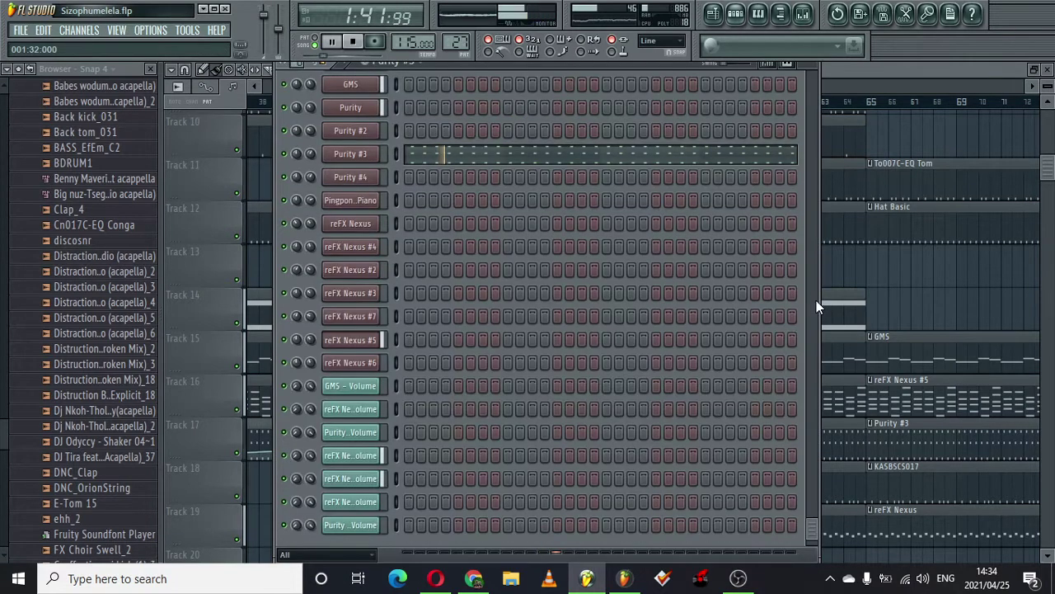
left_click(347, 156)
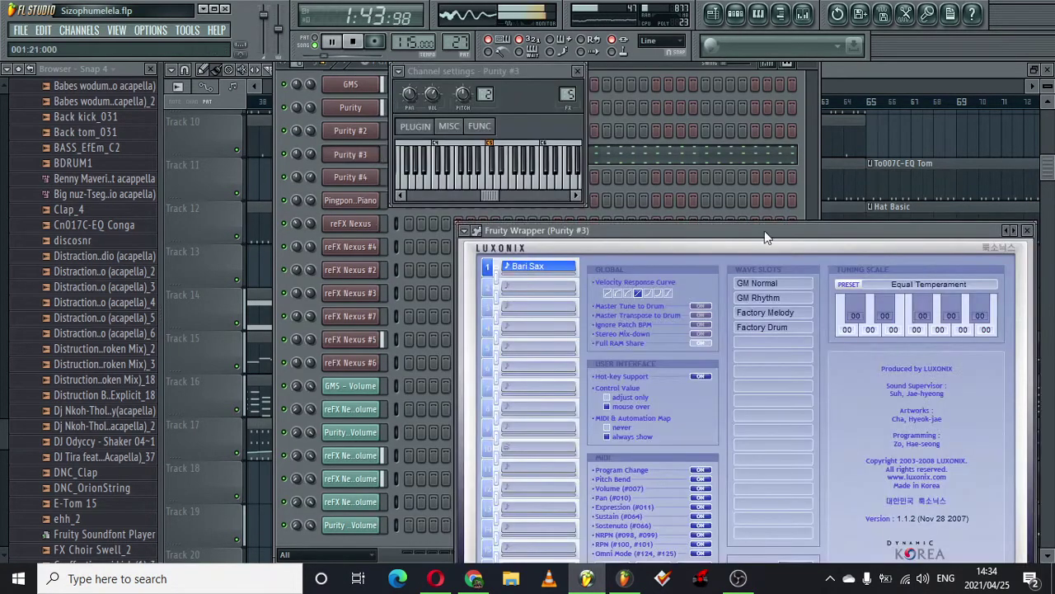
left_click_drag(771, 235, 663, 117)
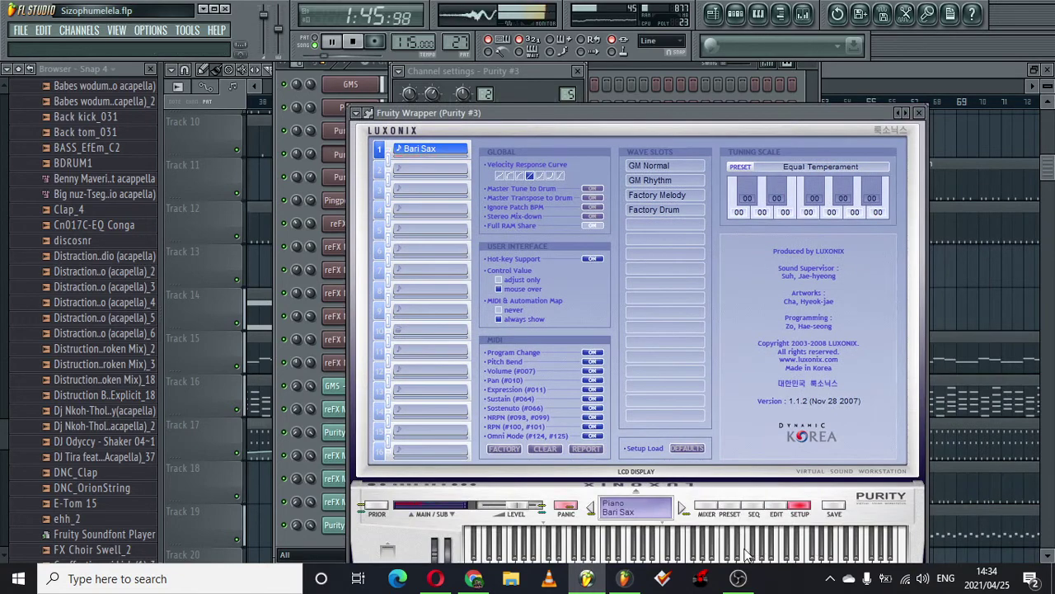
left_click(728, 507)
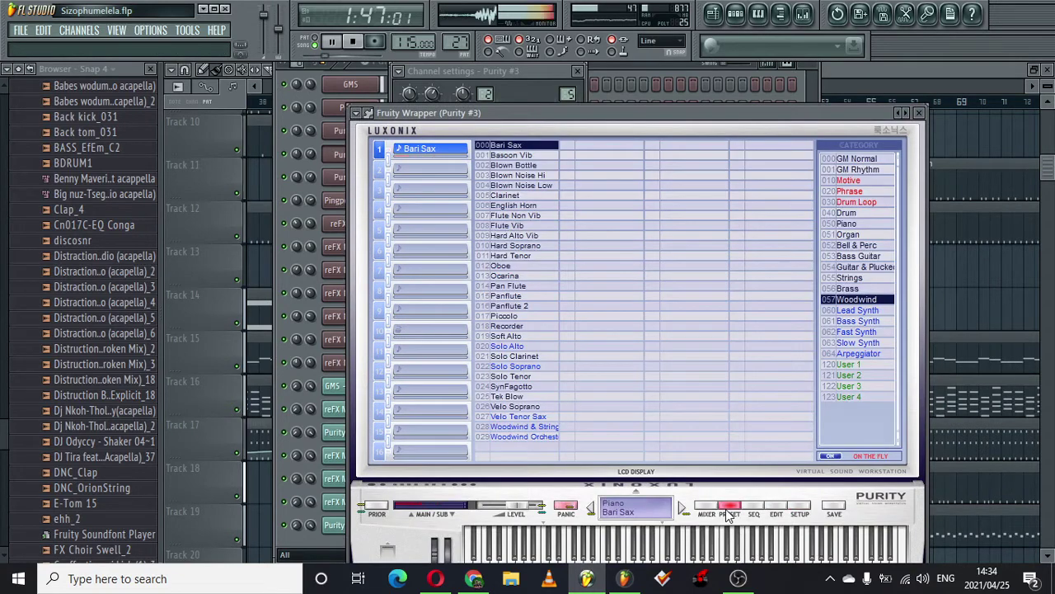
left_click(919, 113)
left_click(650, 157)
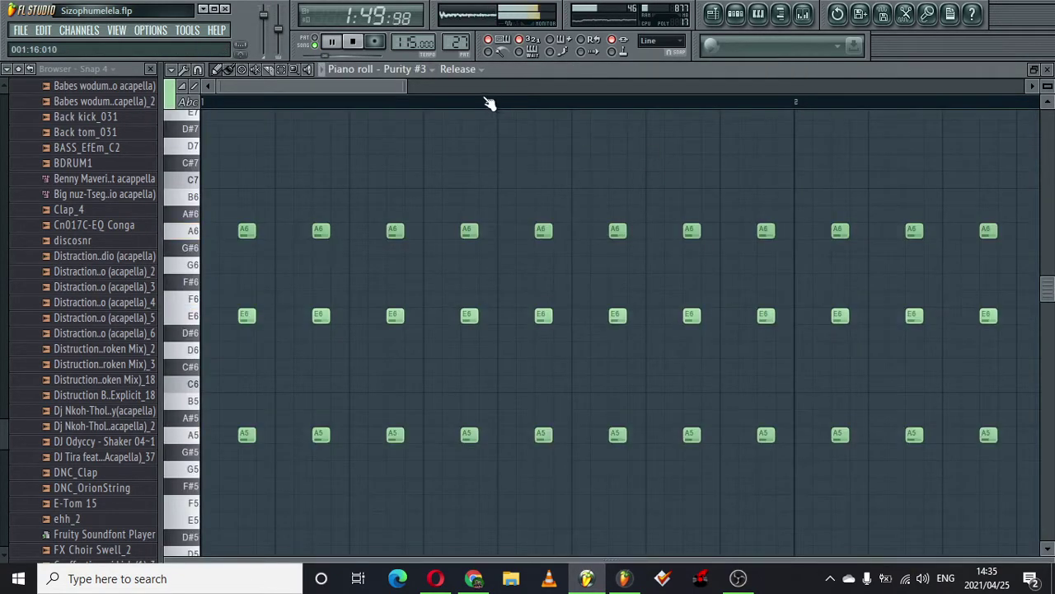
- Examine the reFX Nexus pattern on track 19, viewing its notes and its instrument's preset, and return to the playlist
left_click(713, 13)
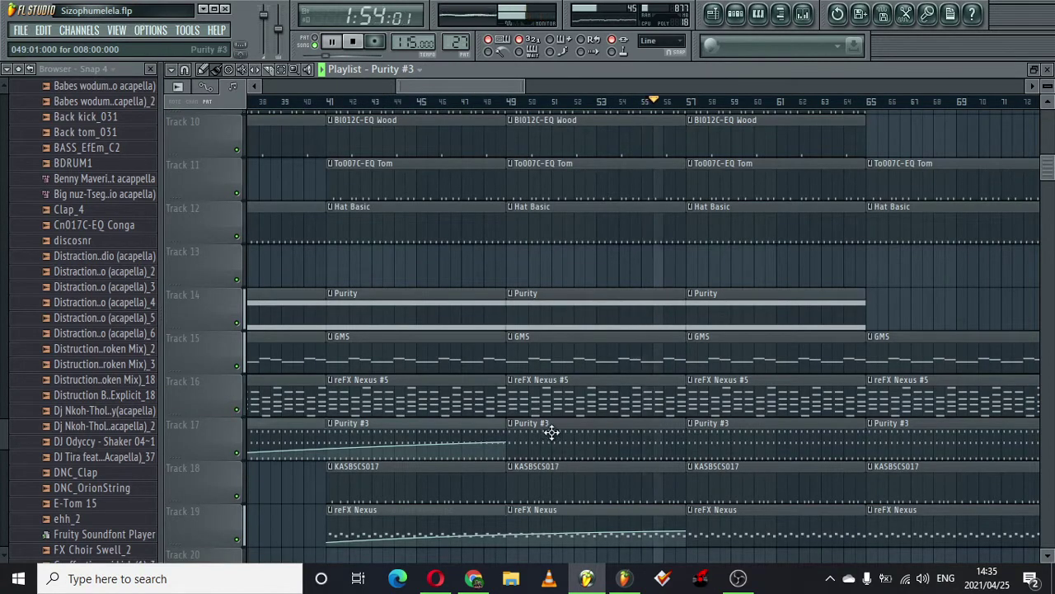
double_click(719, 535)
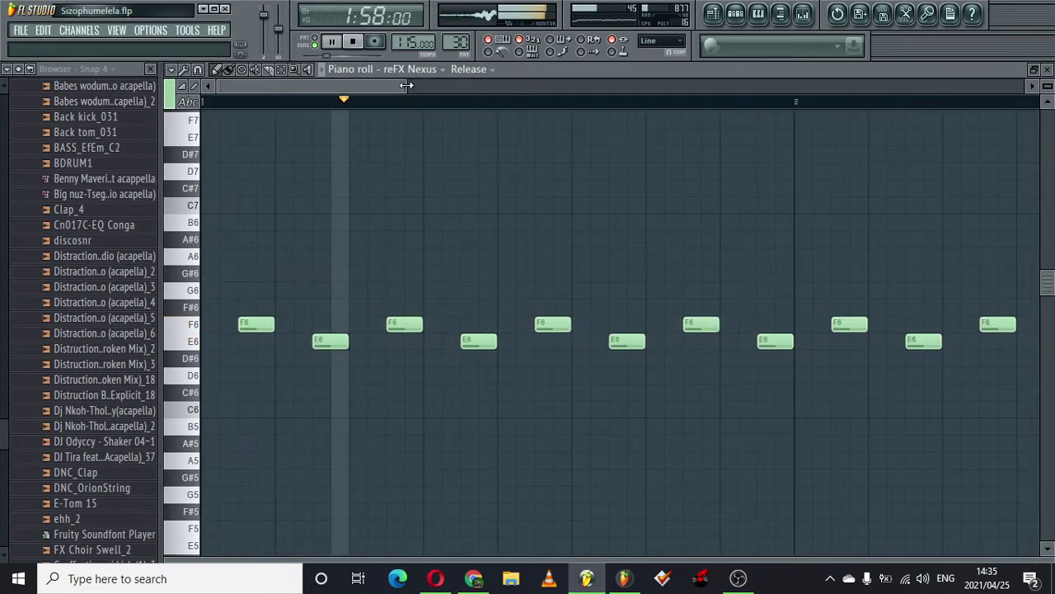
left_click_drag(395, 86, 726, 64)
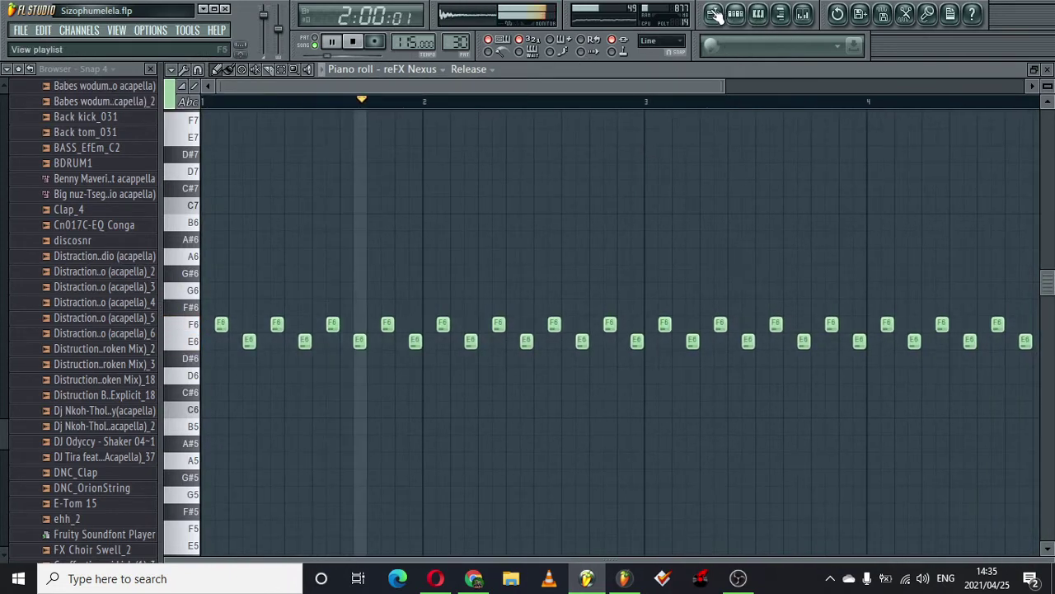
left_click(716, 13)
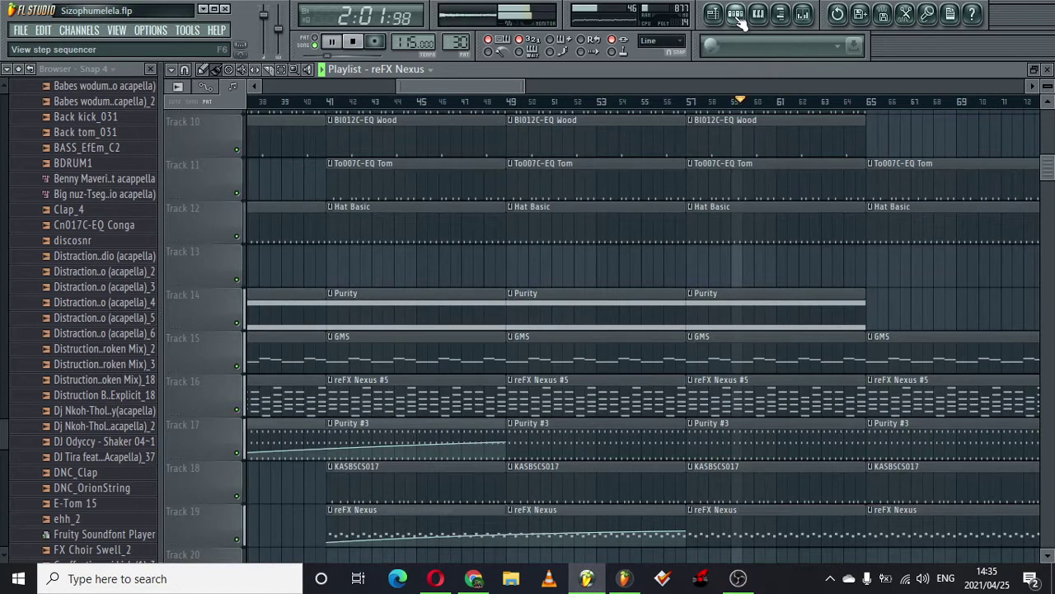
left_click(739, 18)
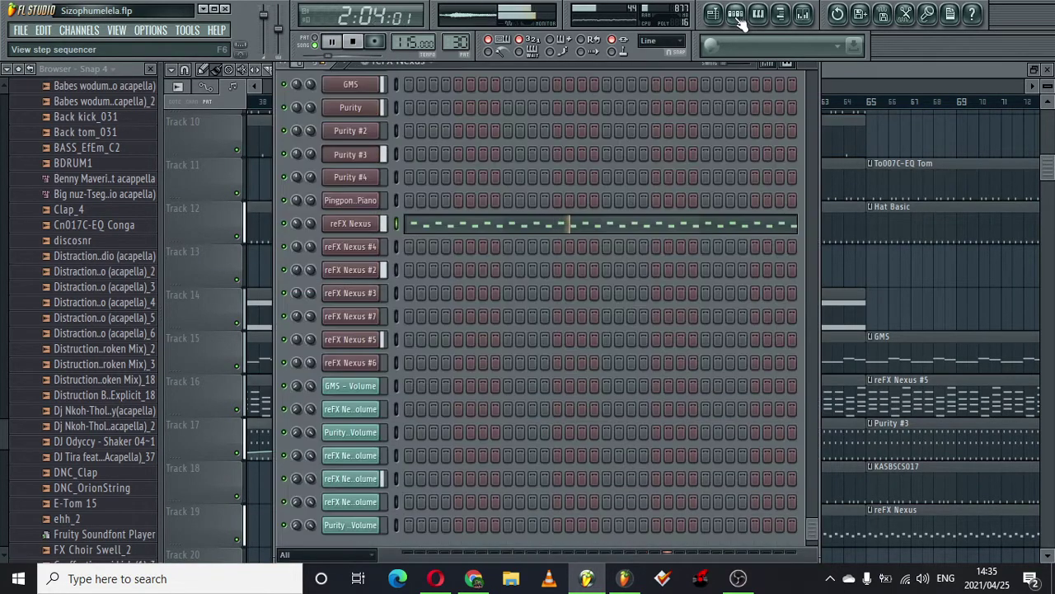
left_click(356, 232)
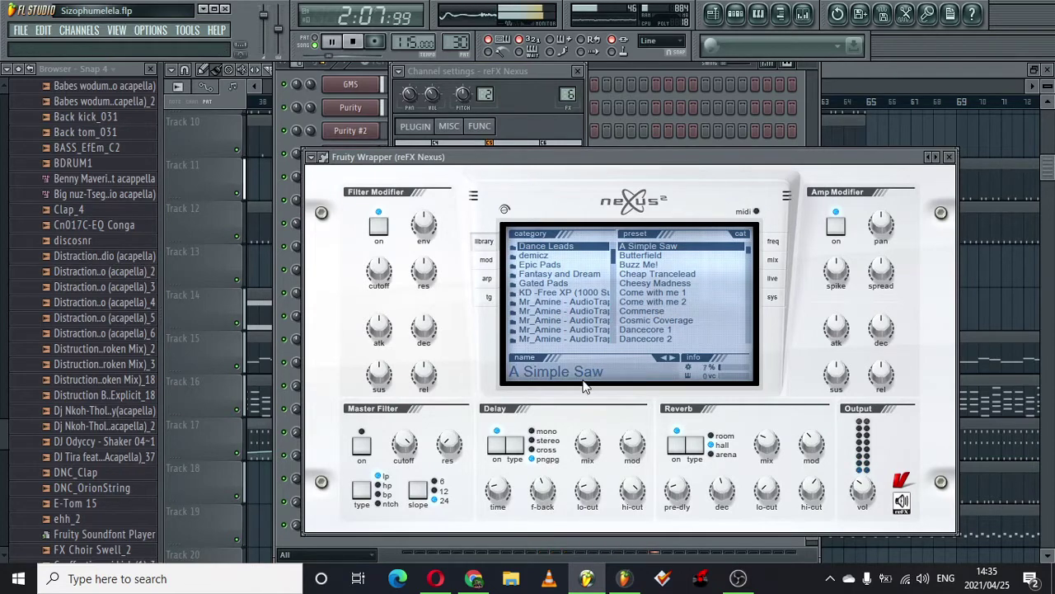
left_click(714, 14)
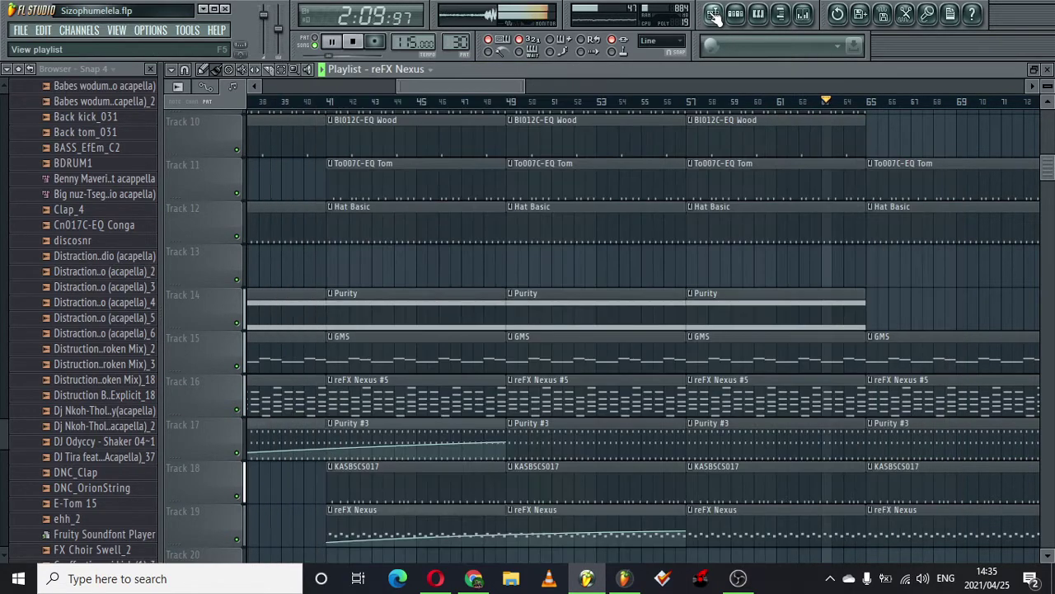
left_click(714, 14)
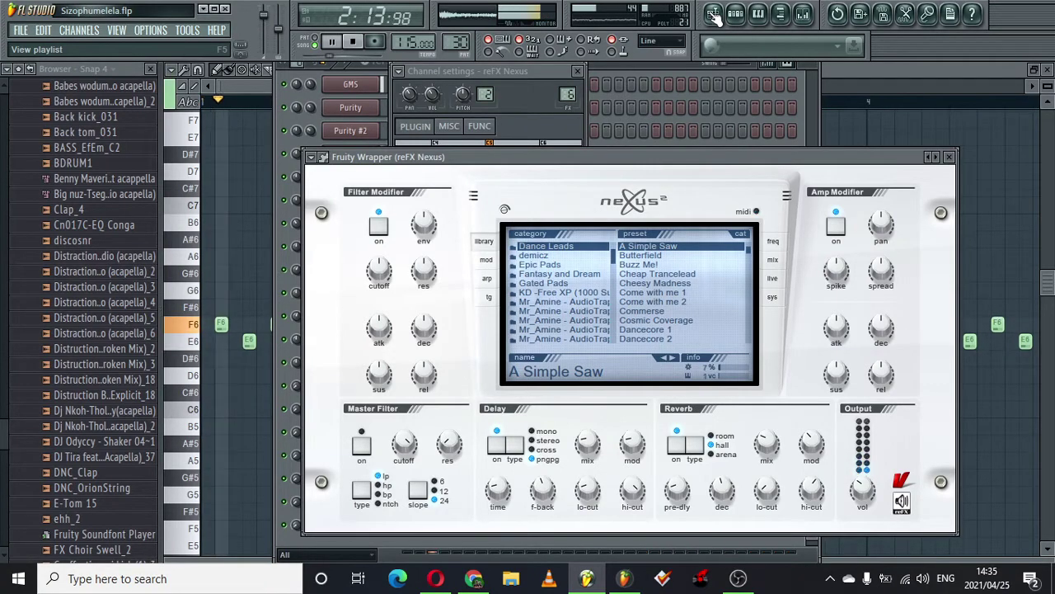
left_click(714, 15)
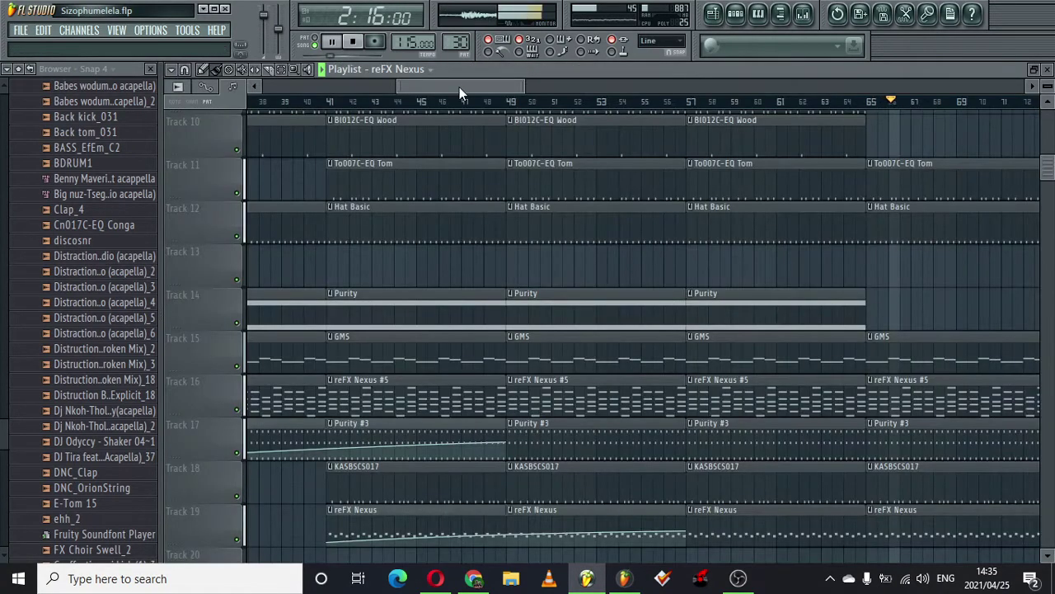
- Examine the reFX Nexus #2 pattern on track 23, viewing its full note sequence and its instrument, and return to the playlist
left_click_drag(459, 86, 522, 81)
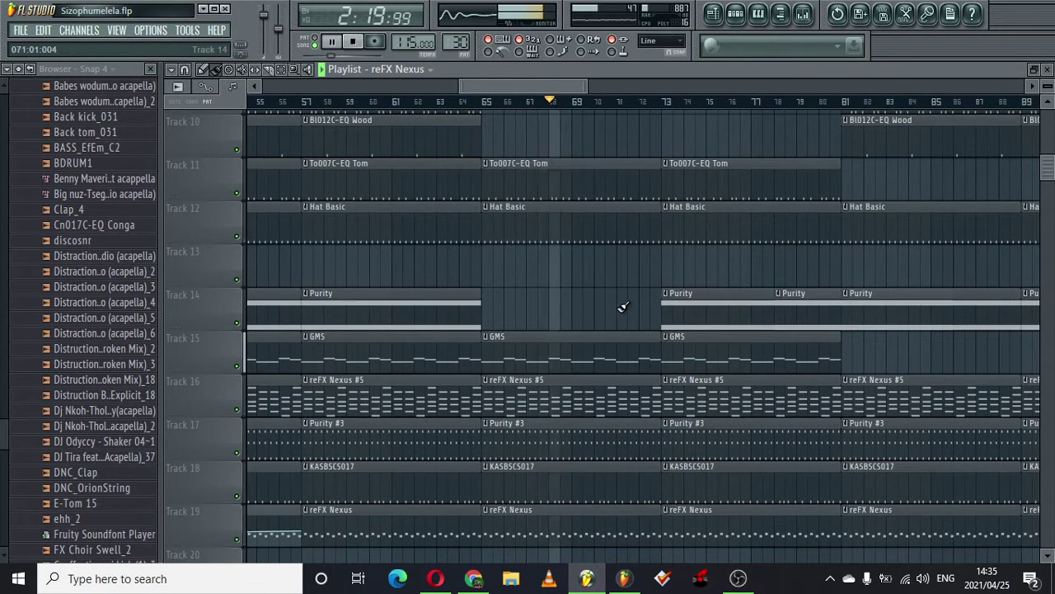
left_click_drag(1052, 178, 1053, 225)
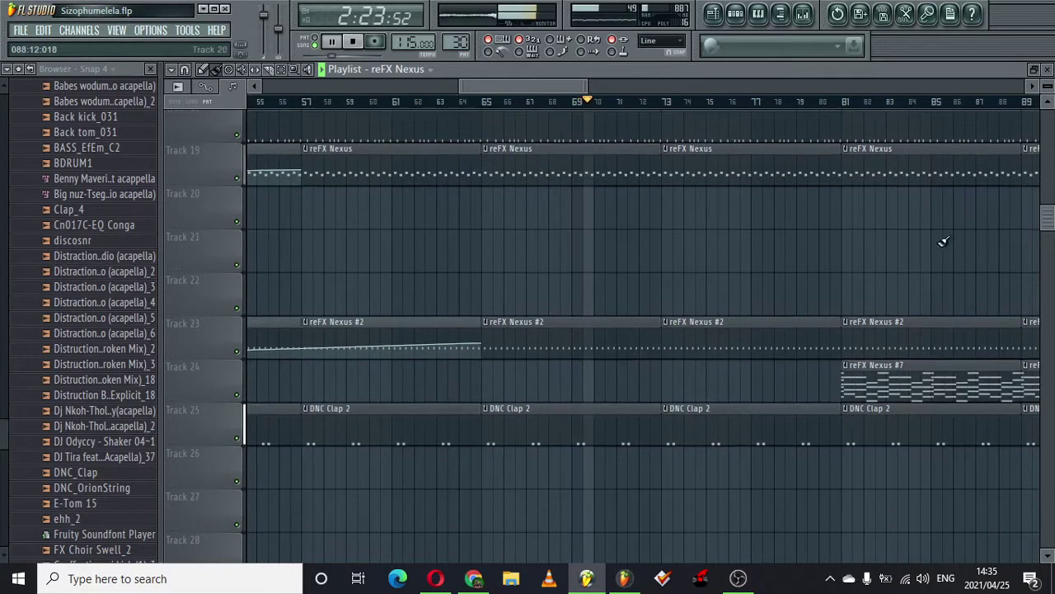
double_click(576, 330)
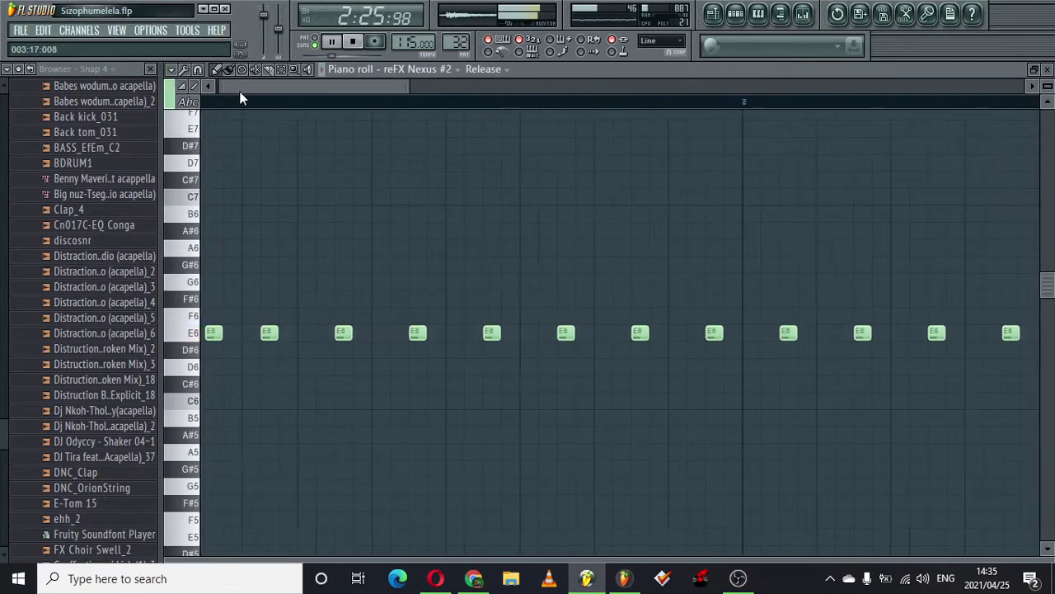
left_click_drag(240, 93, 235, 91)
left_click_drag(401, 87, 813, 70)
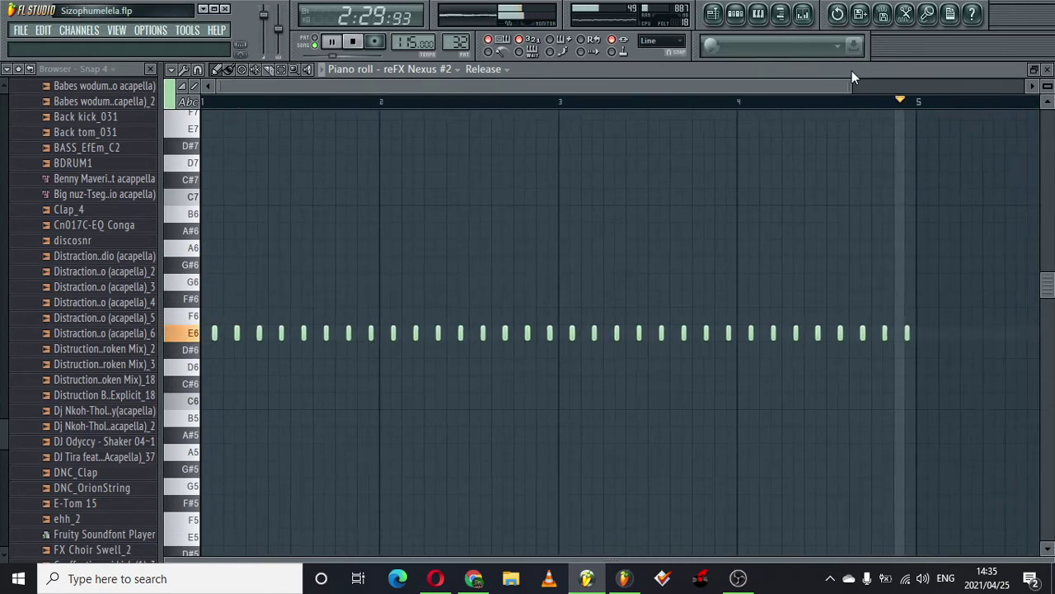
left_click(758, 13)
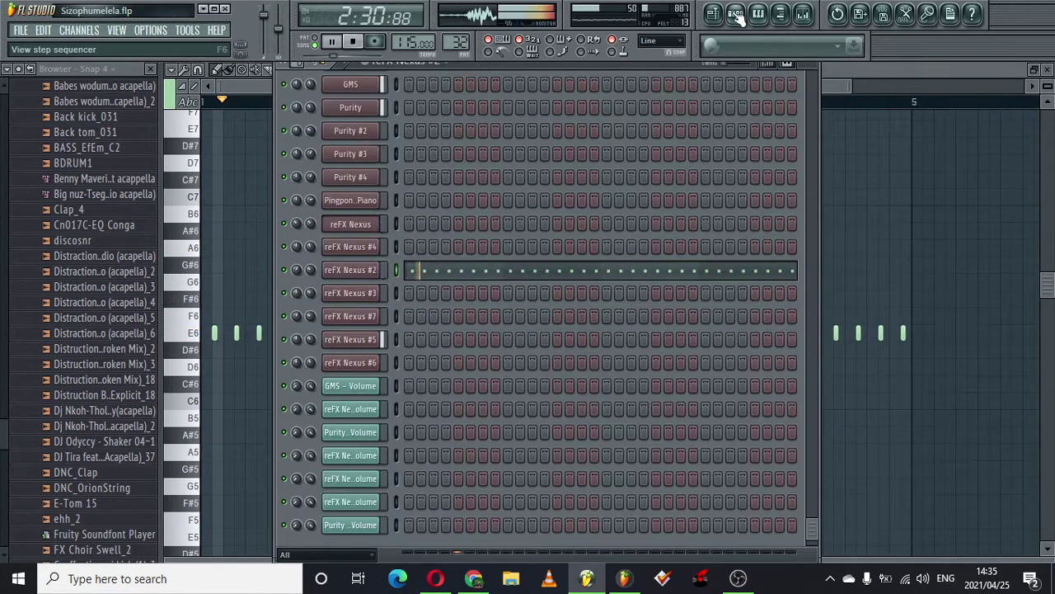
left_click(379, 270)
left_click_drag(666, 151, 526, 137)
left_click(712, 14)
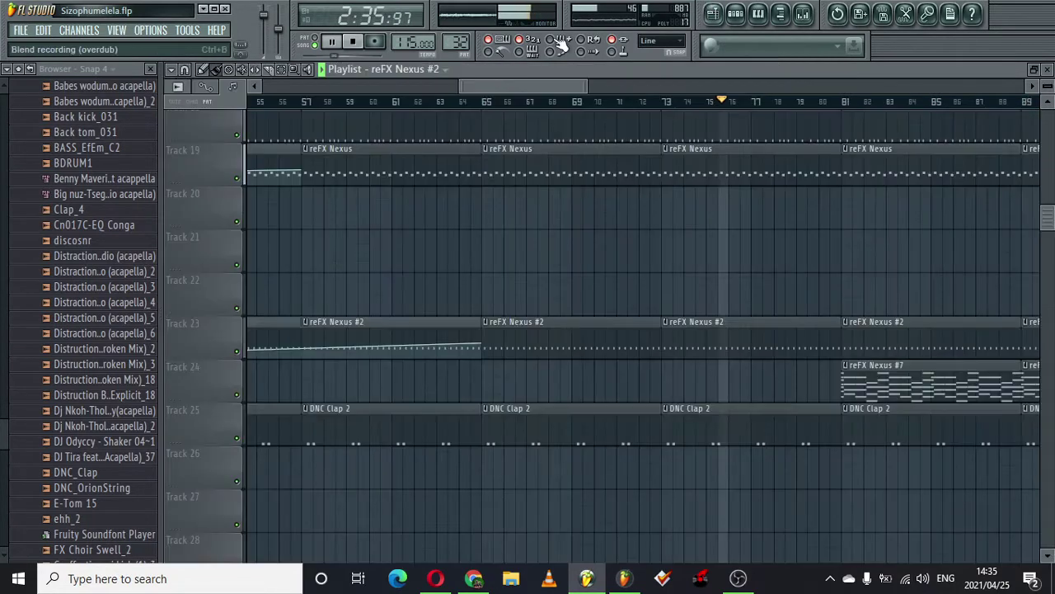
- Select the jazz kick 01_2 pattern on track 3, view its channel in the step sequencer, and return to the playlist
left_click_drag(517, 81, 589, 80)
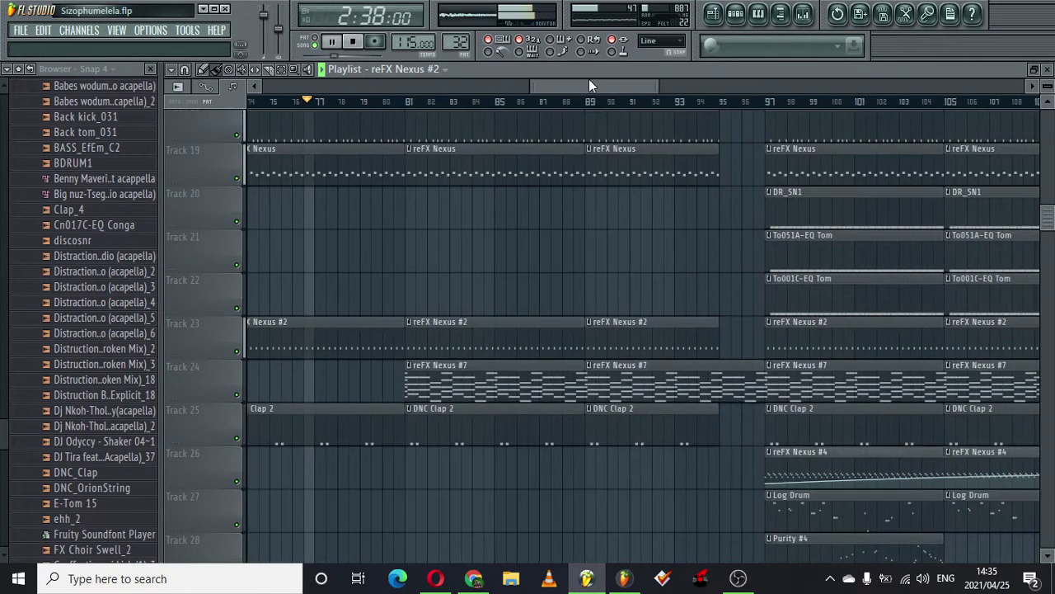
left_click_drag(1048, 228, 1045, 72)
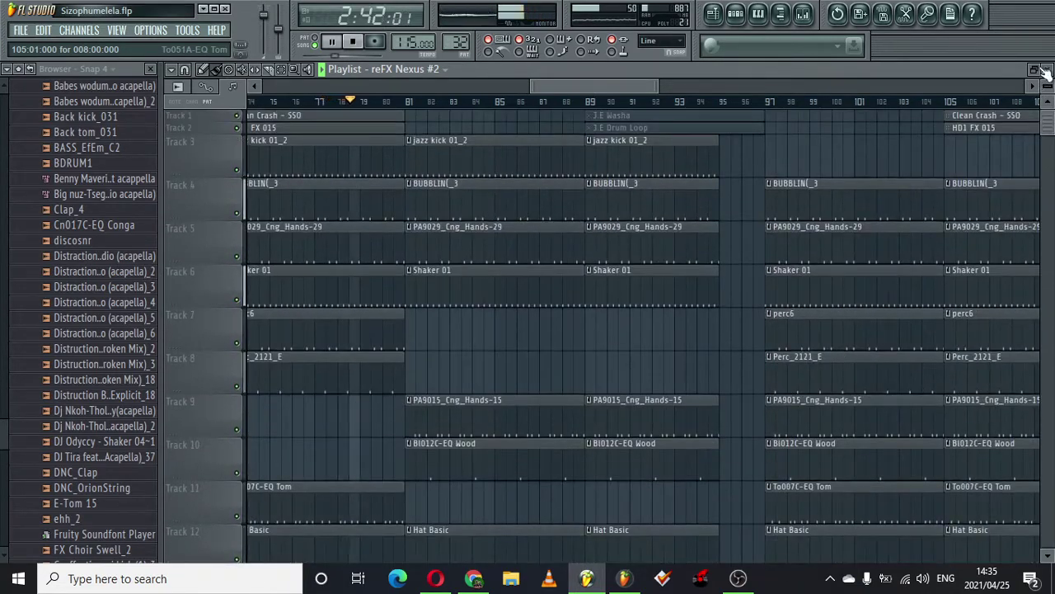
left_click_drag(552, 84, 563, 82)
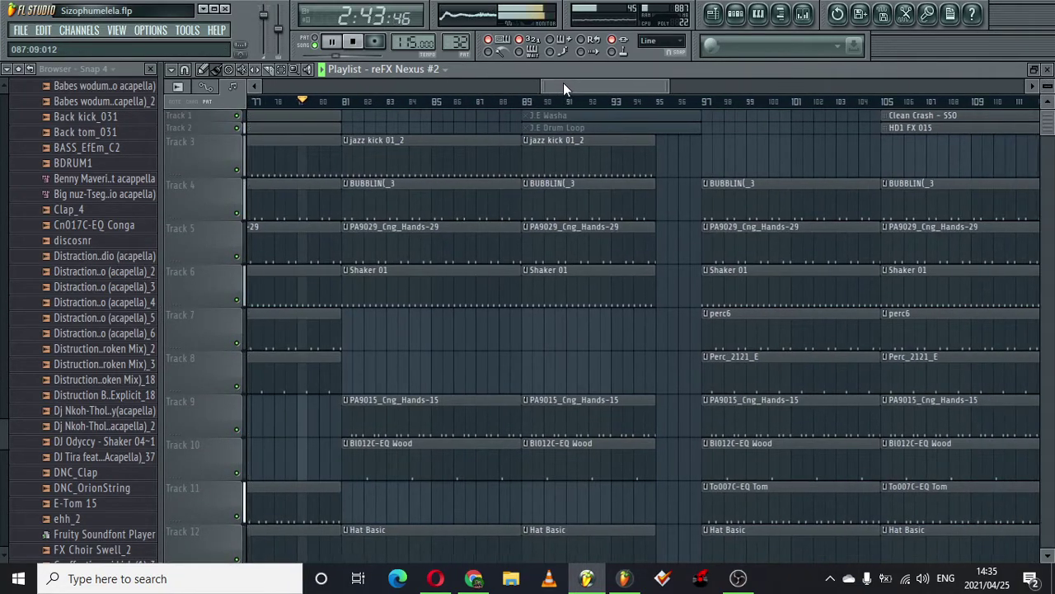
left_click(455, 148)
left_click(742, 14)
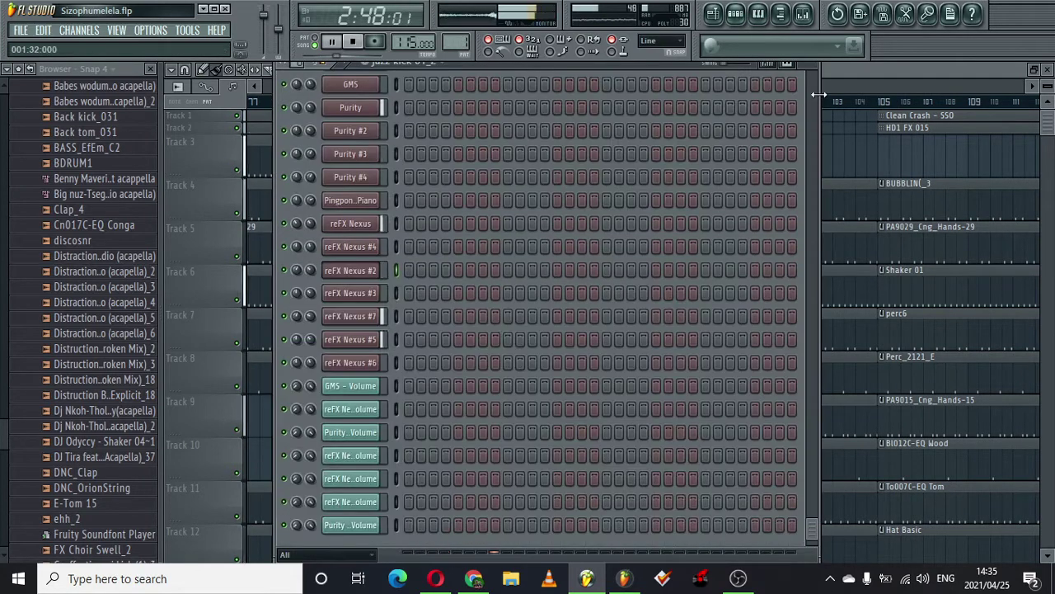
scroll(806, 80, "up", 10)
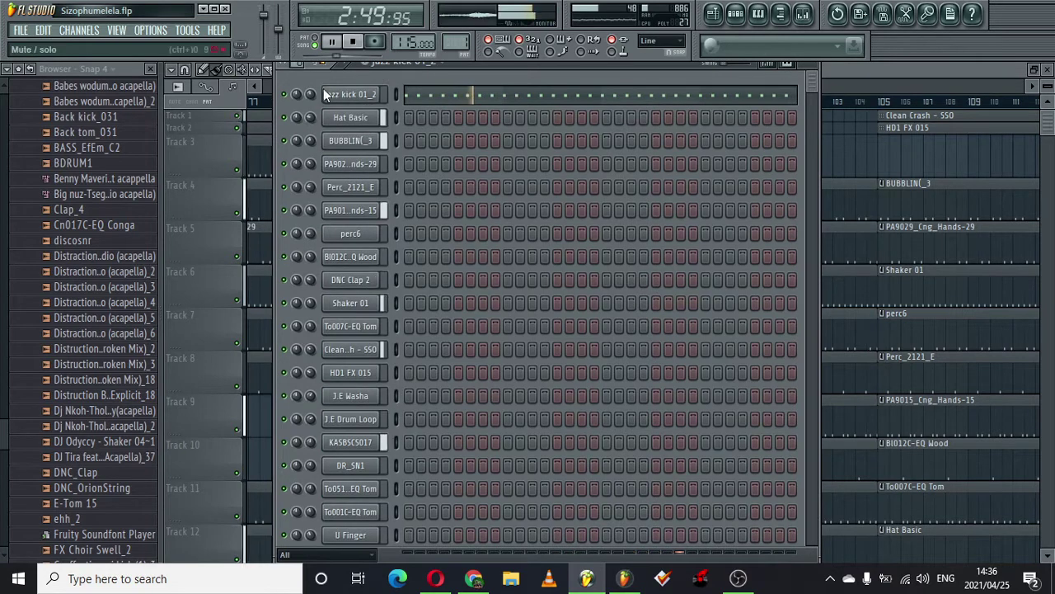
left_click(254, 86)
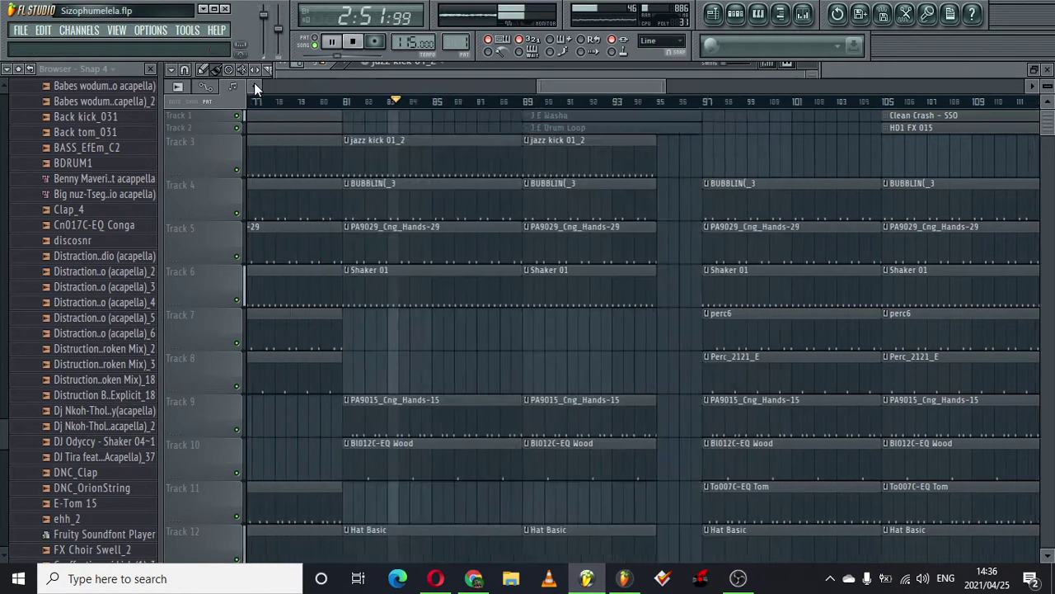
- Open the reFX Nexus #7 pattern on track 24 in the piano roll and view all its chords from the first bar
left_click_drag(578, 86, 593, 86)
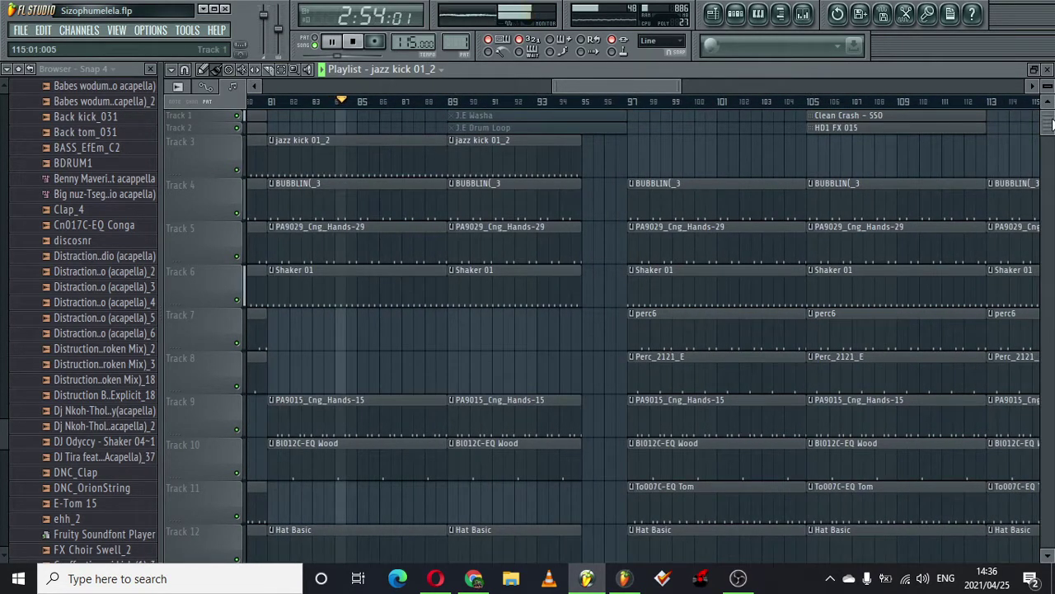
left_click_drag(1052, 124, 1052, 218)
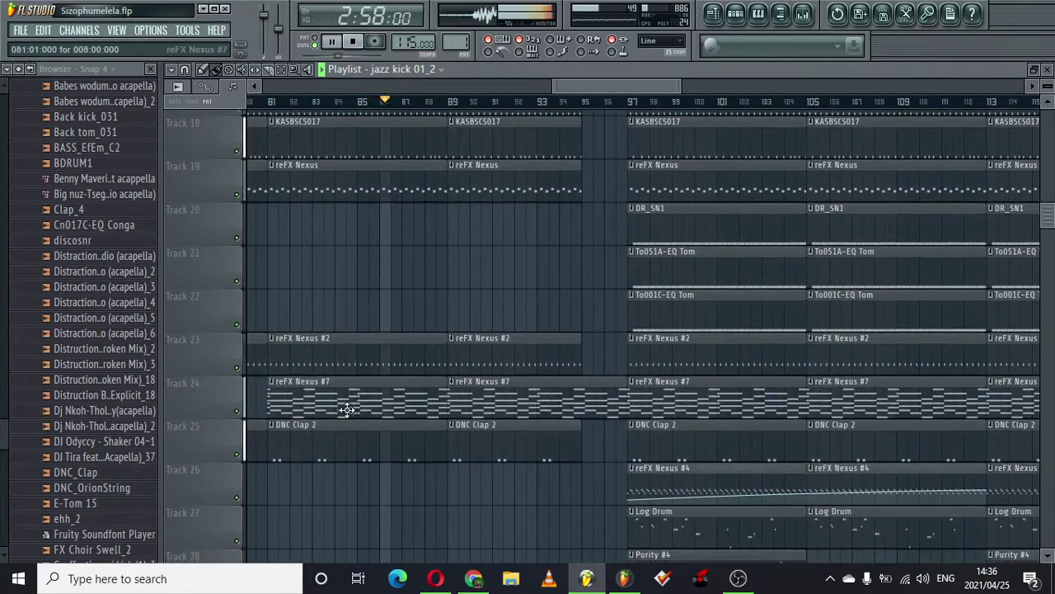
double_click(367, 404)
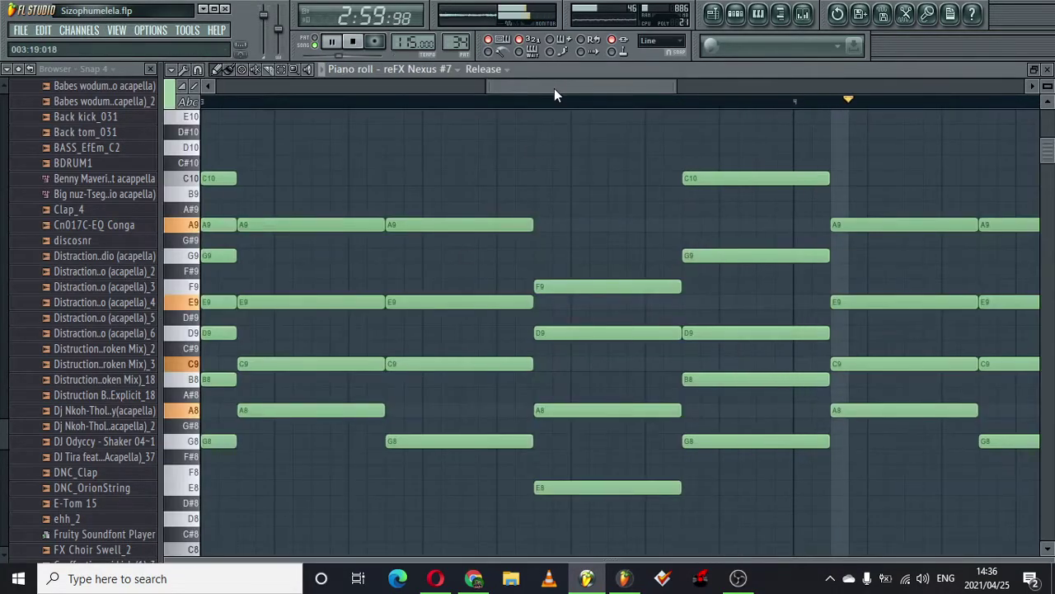
left_click_drag(3, 205, 0, 204)
left_click_drag(404, 80, 766, 82)
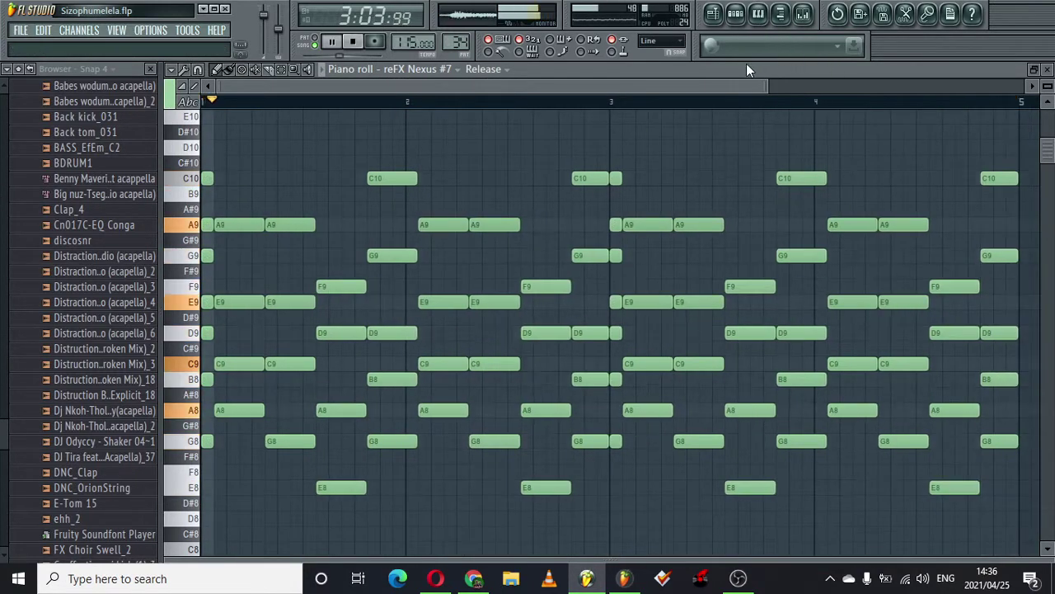
- View the preset loaded in the reFX Nexus #7 channel's instrument and return to the playlist
left_click(735, 15)
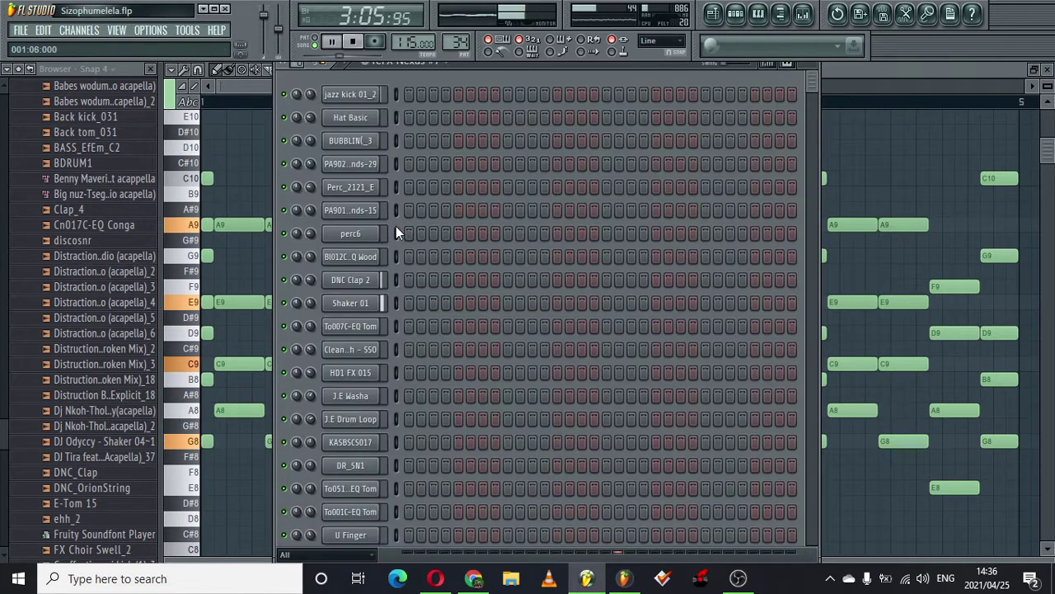
left_click_drag(818, 80, 822, 471)
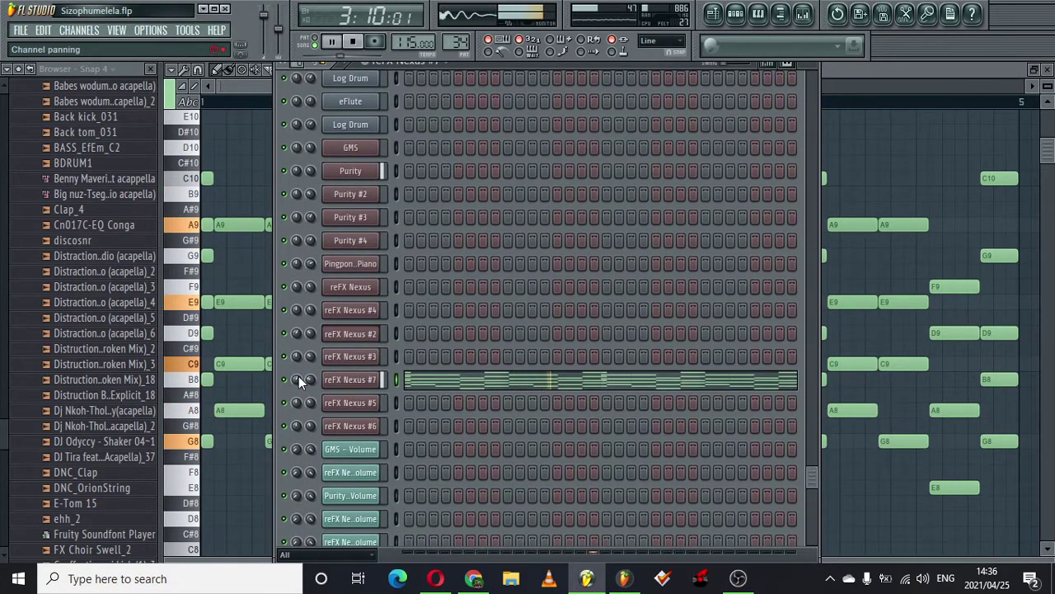
right_click(350, 379)
left_click(340, 386)
left_click(340, 385)
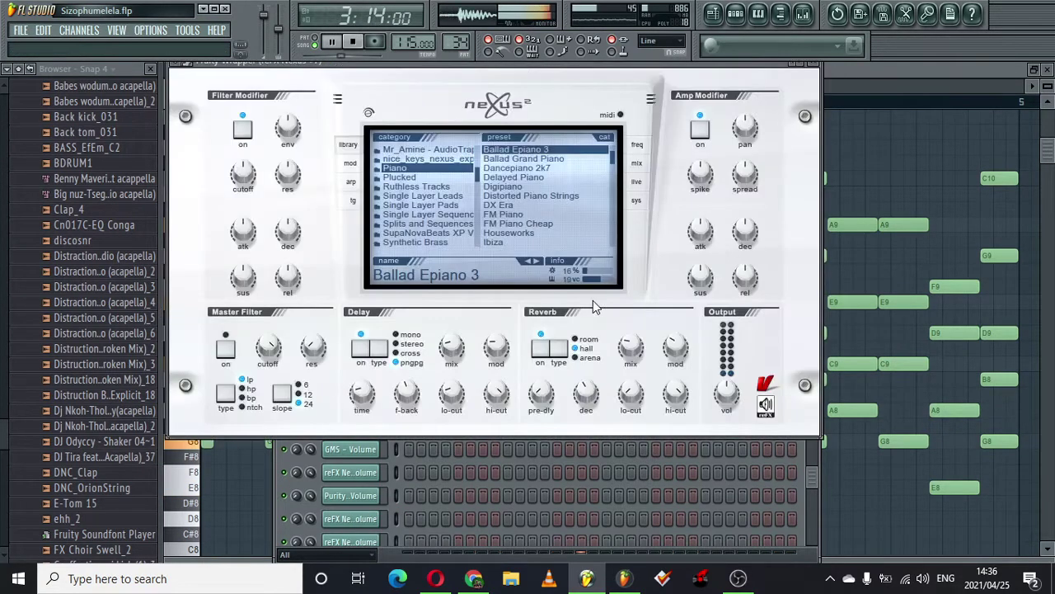
left_click(714, 13)
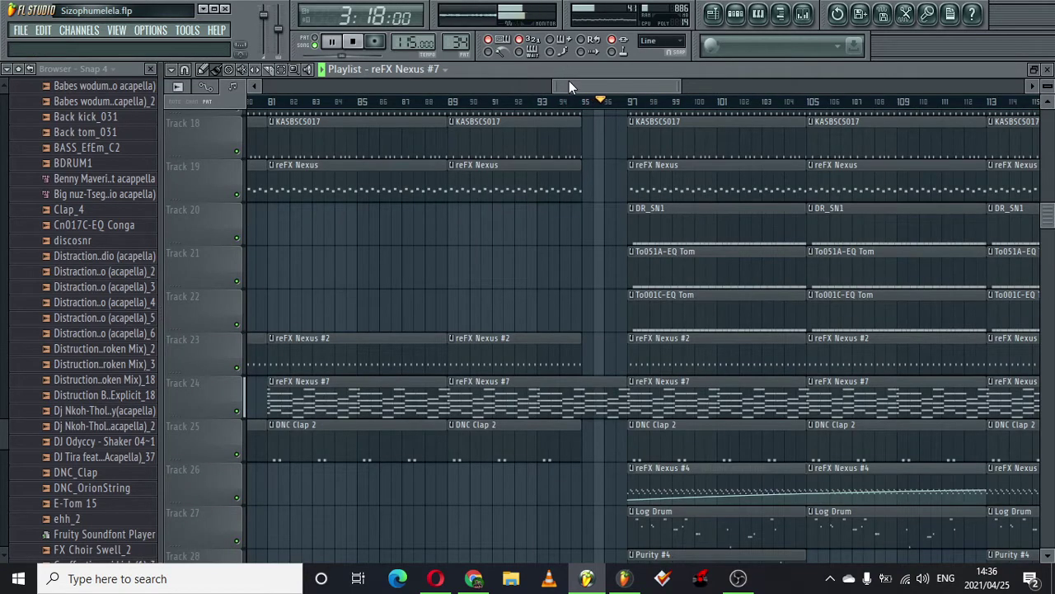
- Examine the Purity #4 pattern on track 28, viewing its whole melody and its instrument's preset list, and return to the playlist
left_click_drag(569, 82, 598, 82)
left_click_drag(1052, 212, 1049, 245)
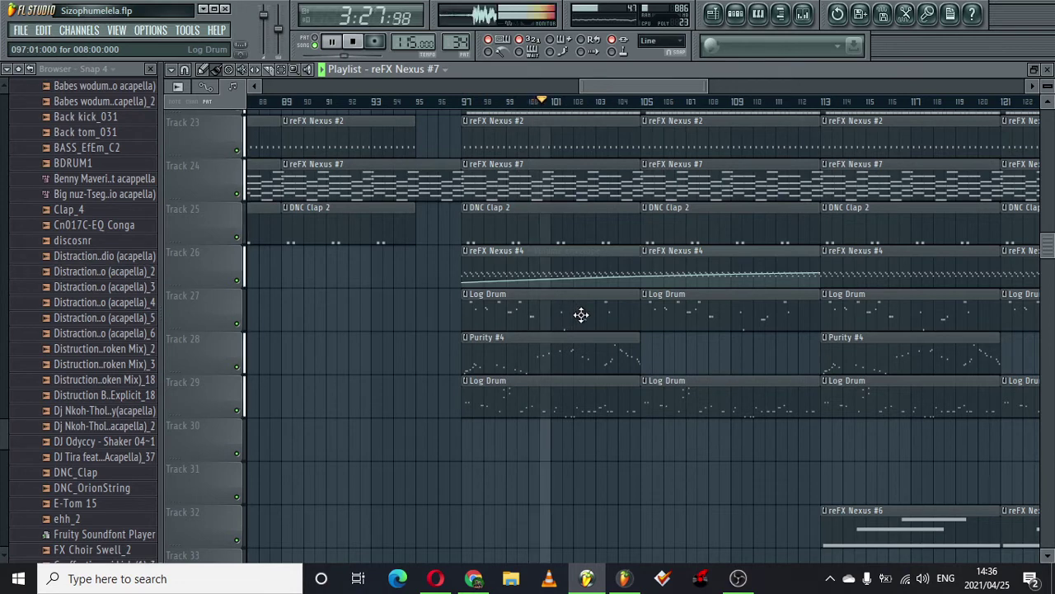
double_click(530, 356)
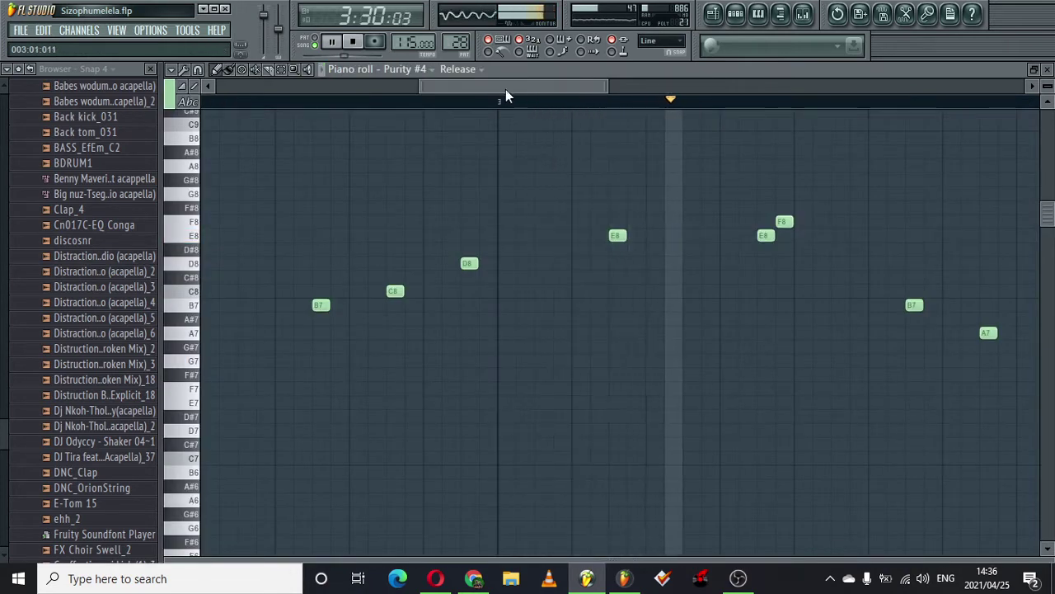
left_click_drag(408, 87, 1049, 86)
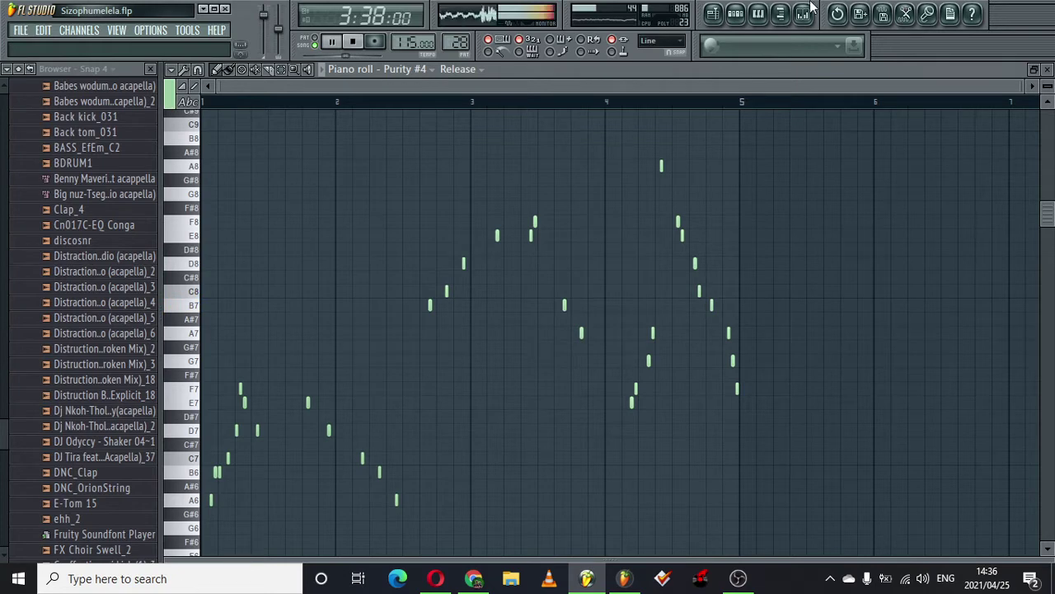
left_click(735, 13)
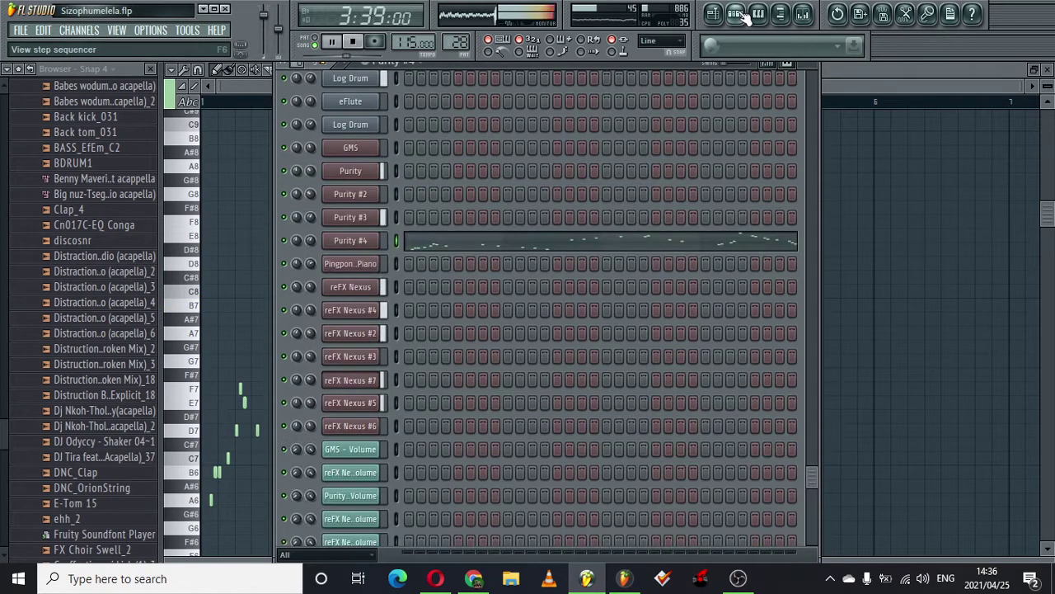
left_click(350, 240)
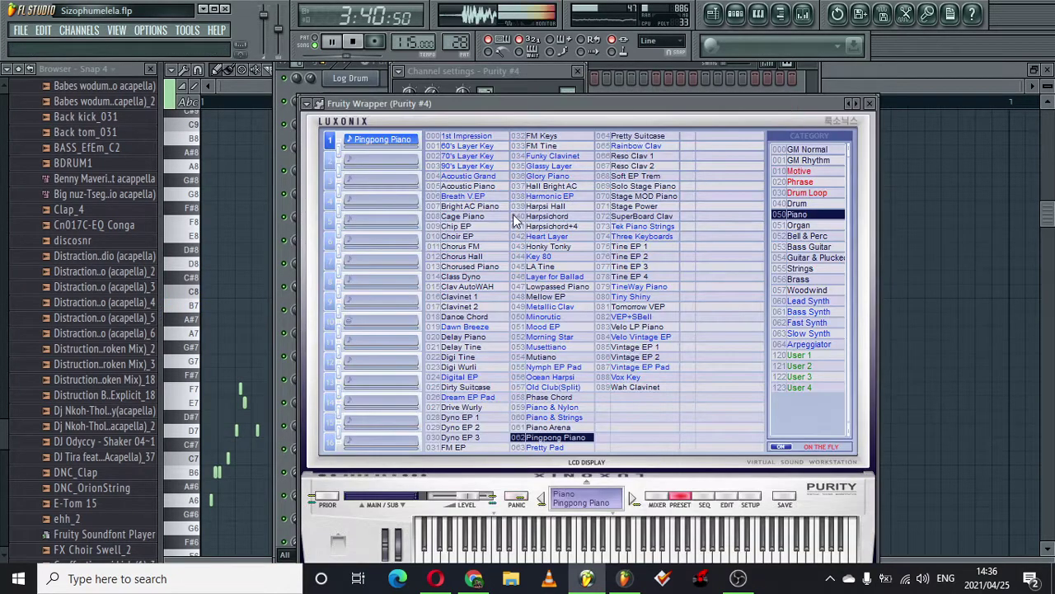
left_click(712, 13)
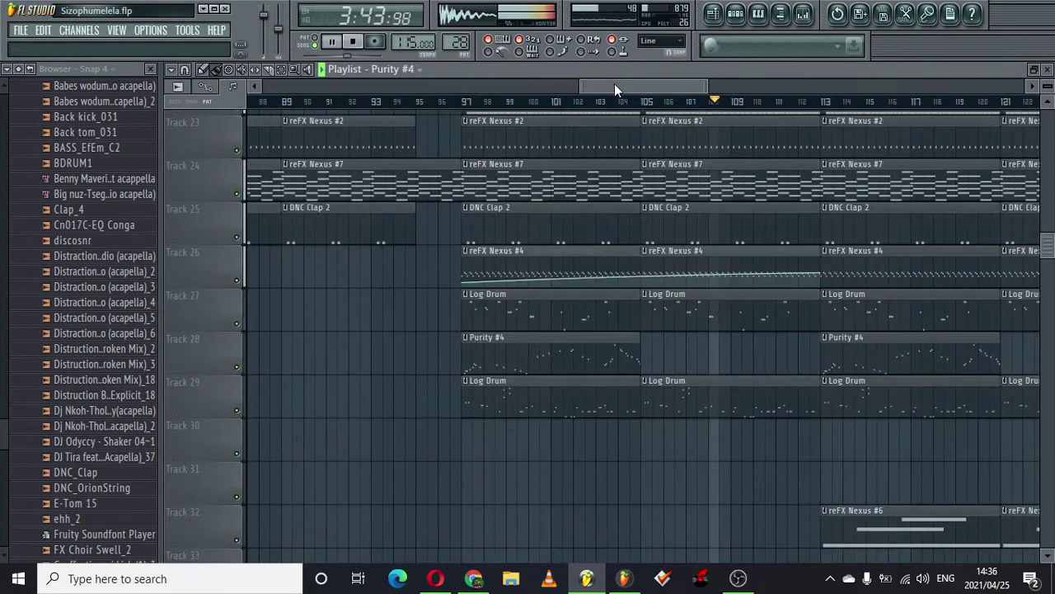
- View the full note sequence of the Log Drum pattern on track 29 in the piano roll and return to the playlist
left_click_drag(614, 83, 679, 84)
left_click(339, 407)
double_click(339, 407)
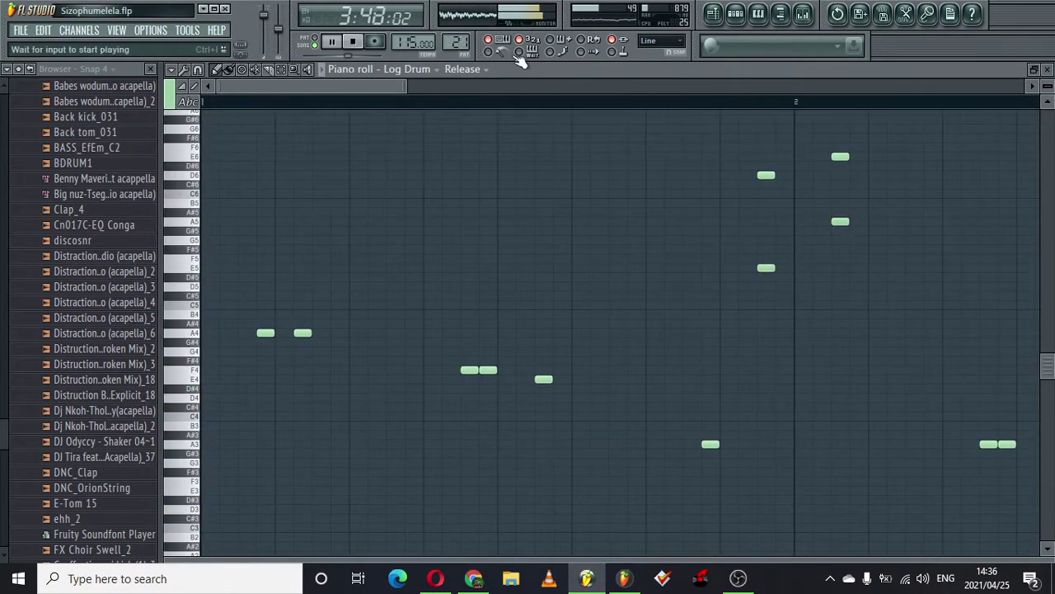
left_click_drag(406, 86, 853, 60)
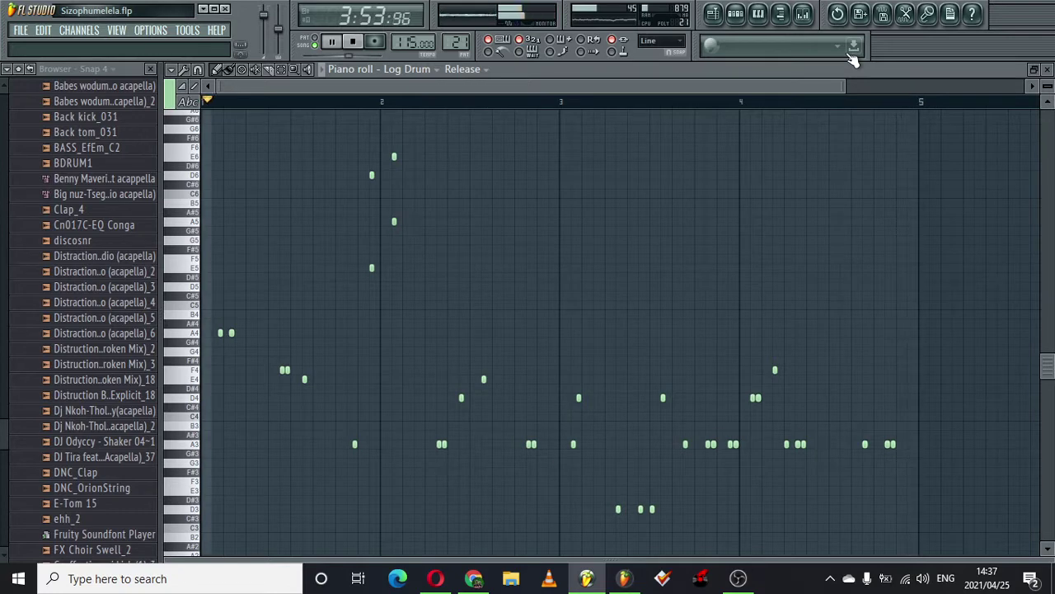
left_click(713, 13)
- Examine the playlist arrangement from about bar 97 to bar 193, covering the patterns on tracks 21 to 32
left_click_drag(691, 87, 742, 81)
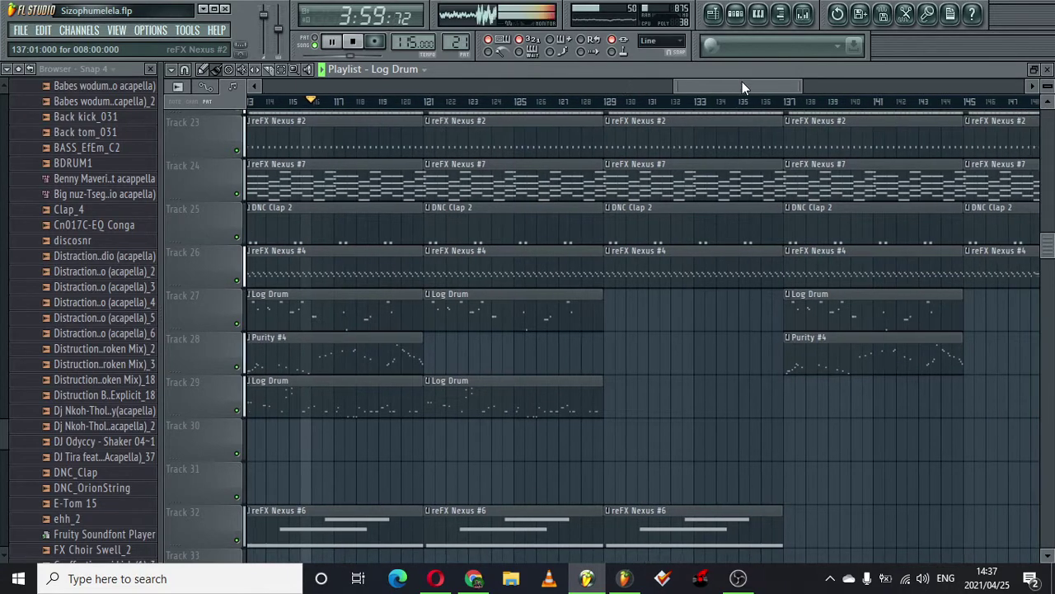
left_click_drag(1047, 246, 1050, 268)
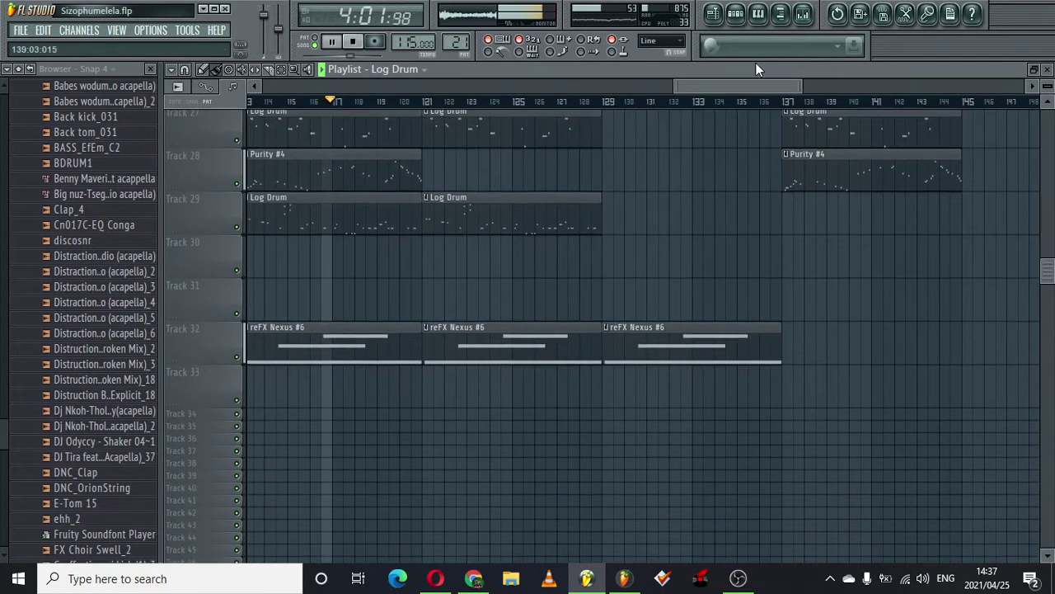
left_click_drag(707, 87, 879, 87)
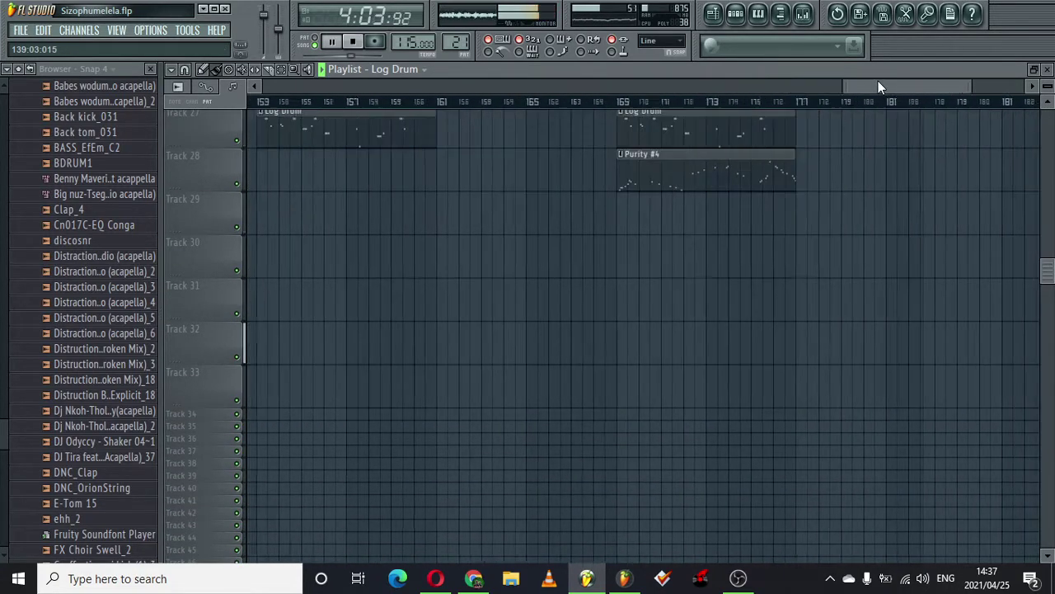
left_click_drag(1047, 272, 1044, 240)
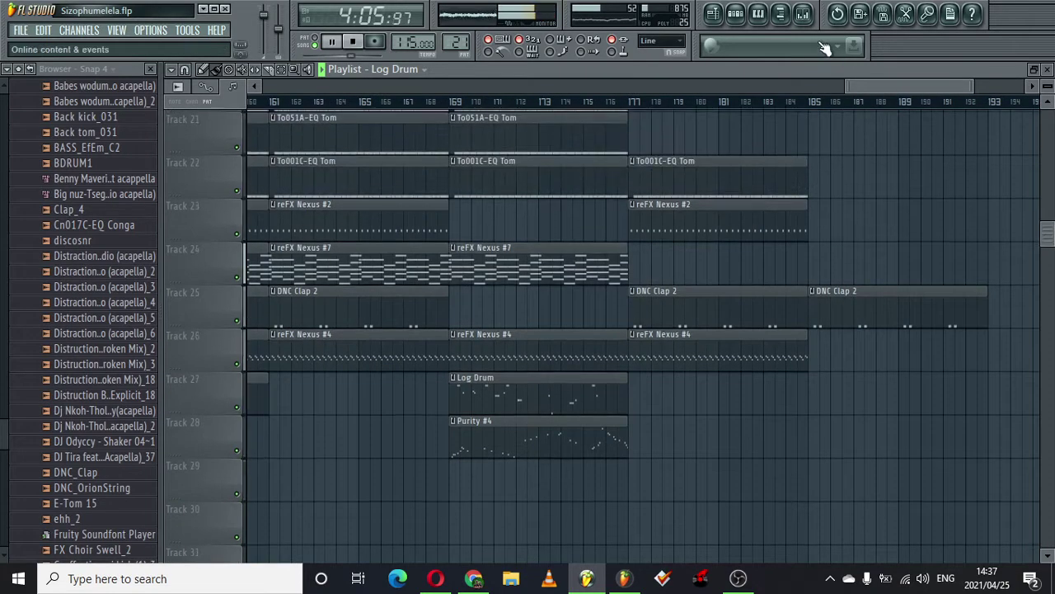
left_click_drag(879, 79, 645, 79)
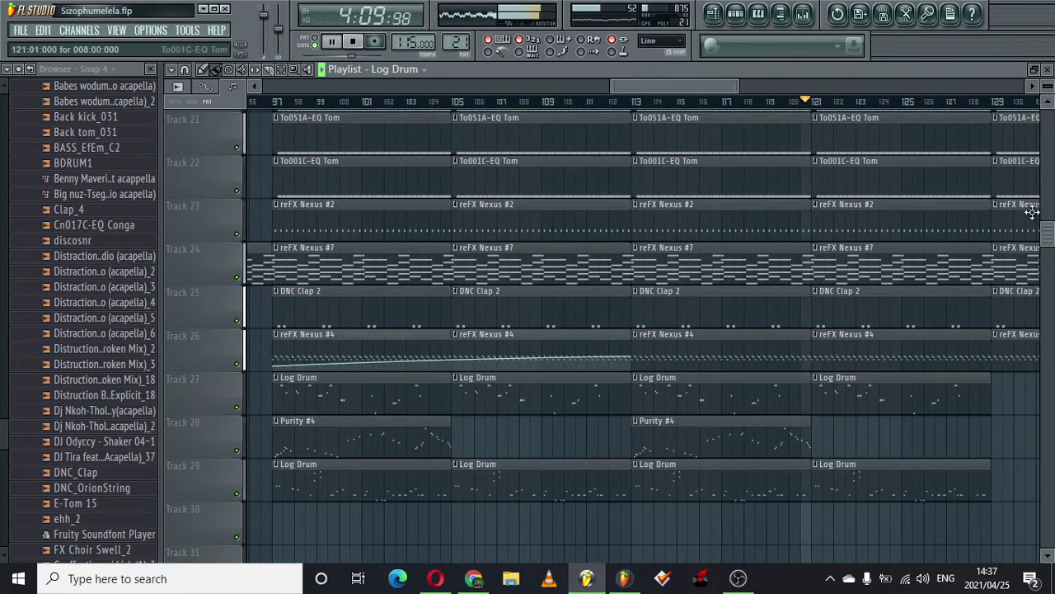
left_click_drag(1048, 234, 1052, 265)
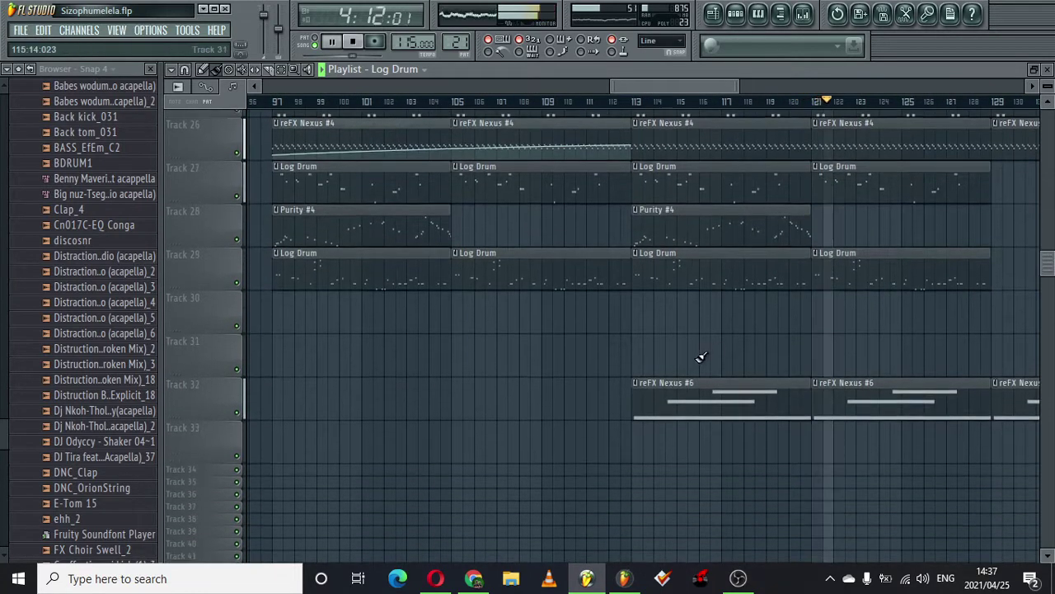
- Select the reFX Nexus #6 pattern on track 32 and lower its channel volume to 27%
left_click(707, 404)
left_click(736, 14)
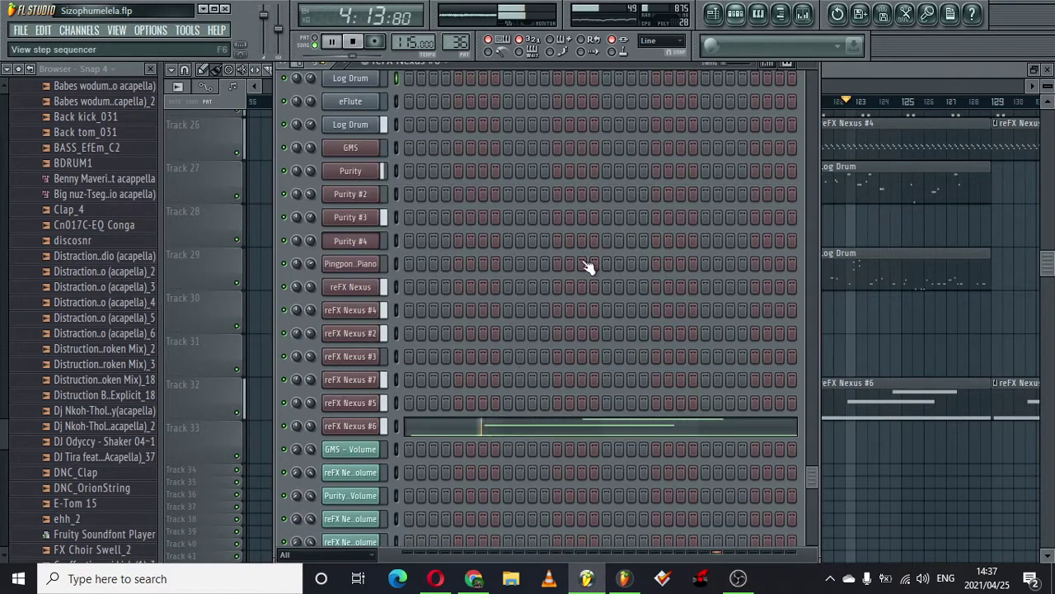
left_click_drag(315, 425, 314, 445)
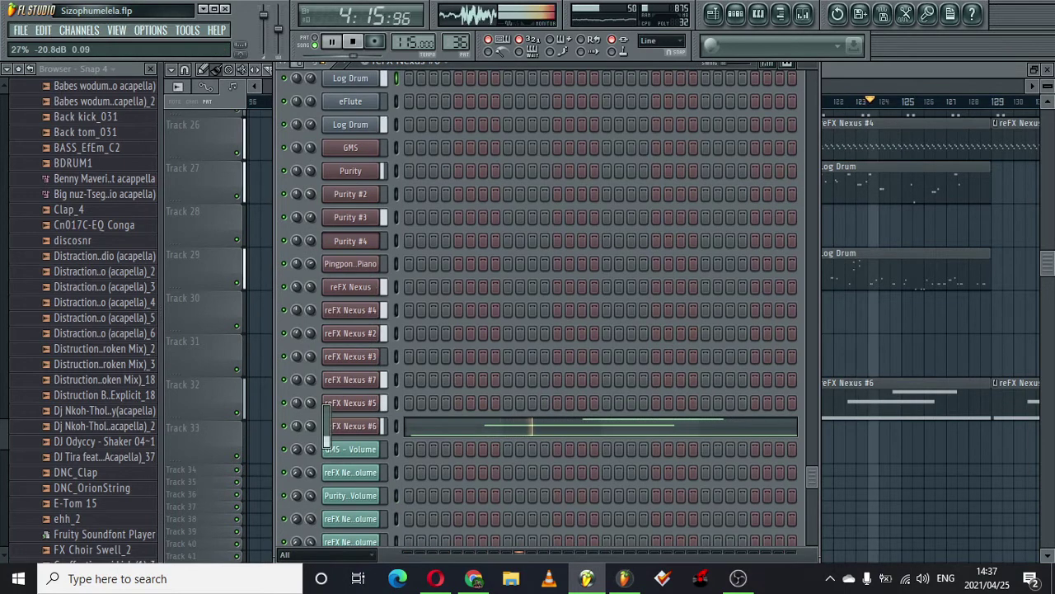
- View the preset loaded in the reFX Nexus #6 instrument, lower the channel's volume further and return to the playlist
left_click(341, 427)
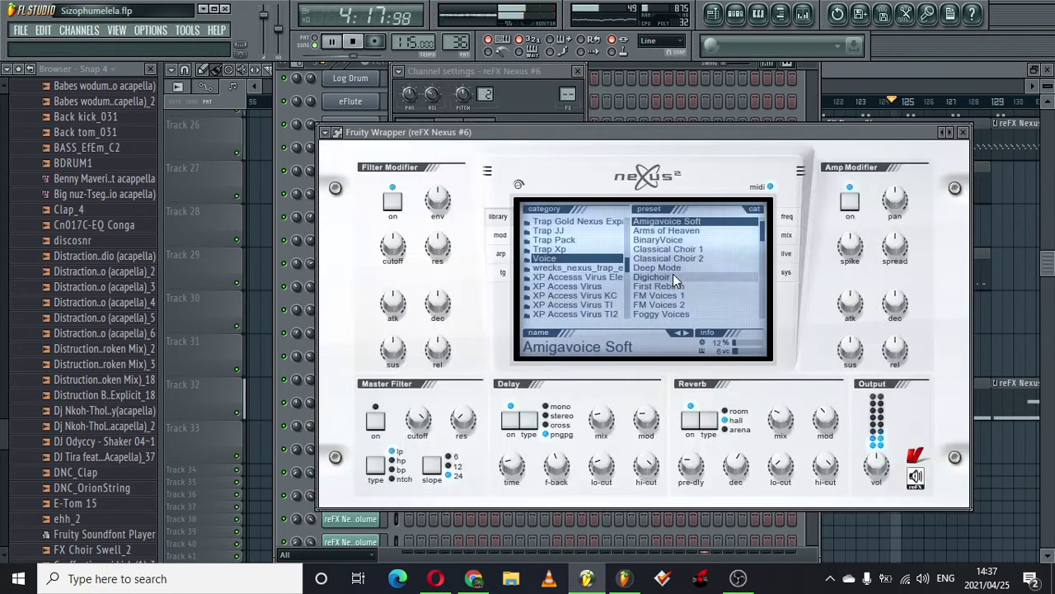
left_click(962, 132)
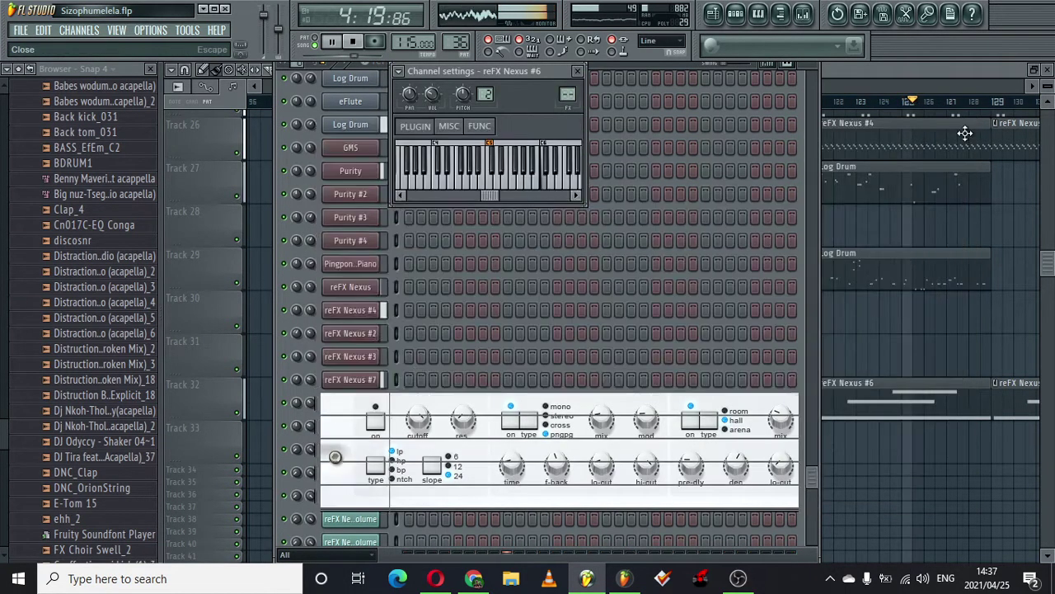
left_click_drag(313, 425, 312, 445)
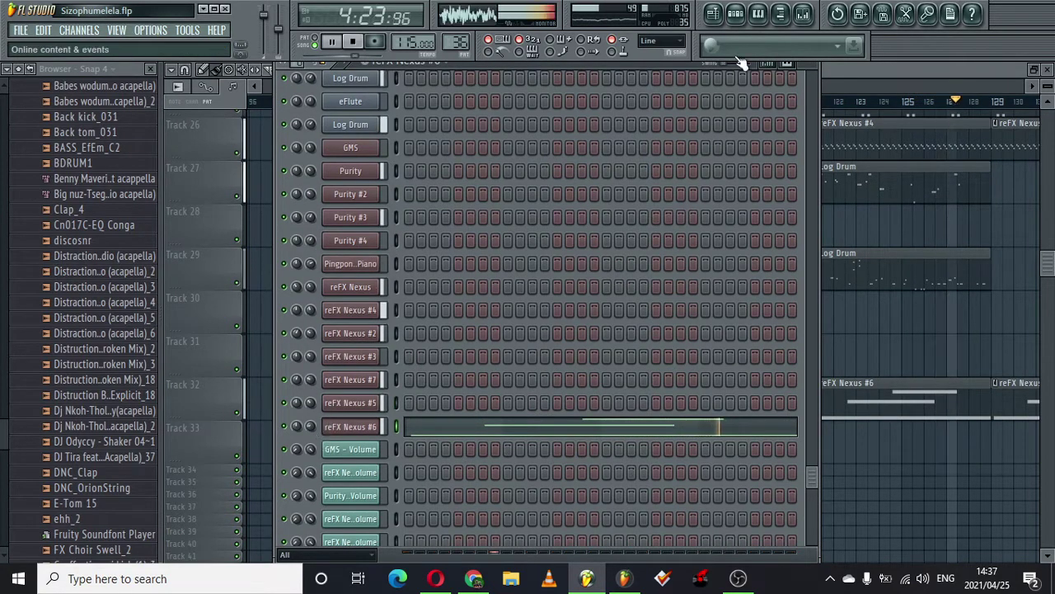
left_click(713, 13)
- Examine the playlist patterns between bars 119 and 161 and the reFX Nexus #6 channel's notes in the step sequencer
left_click_drag(634, 84, 719, 84)
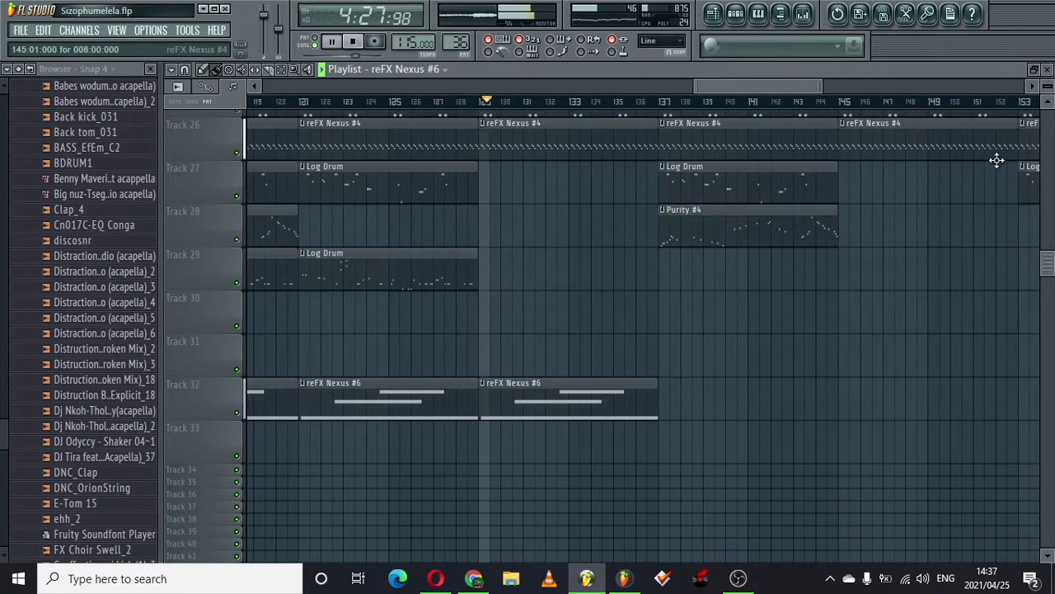
left_click(740, 16)
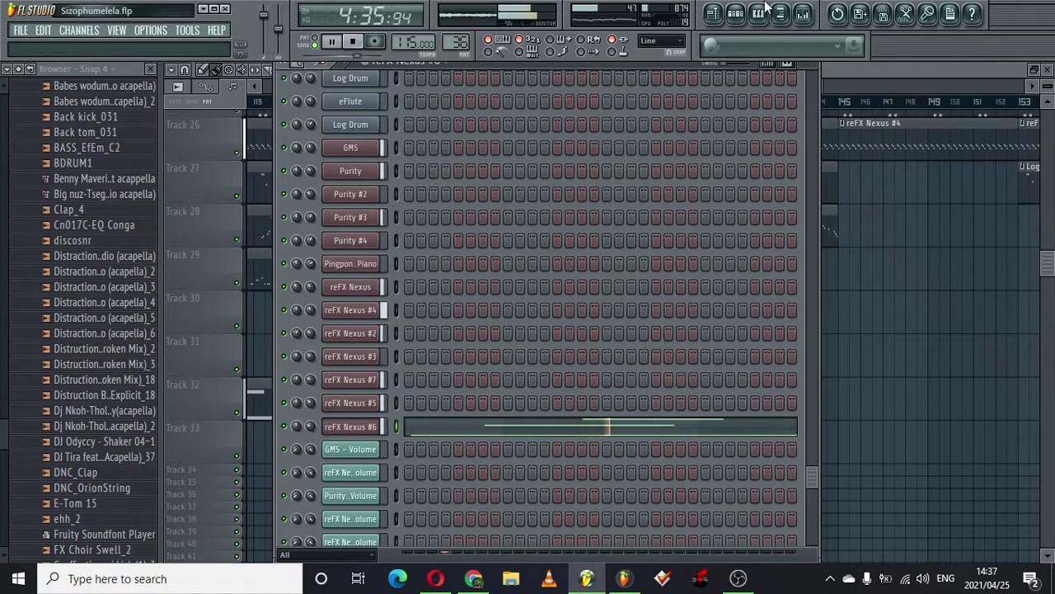
left_click(713, 14)
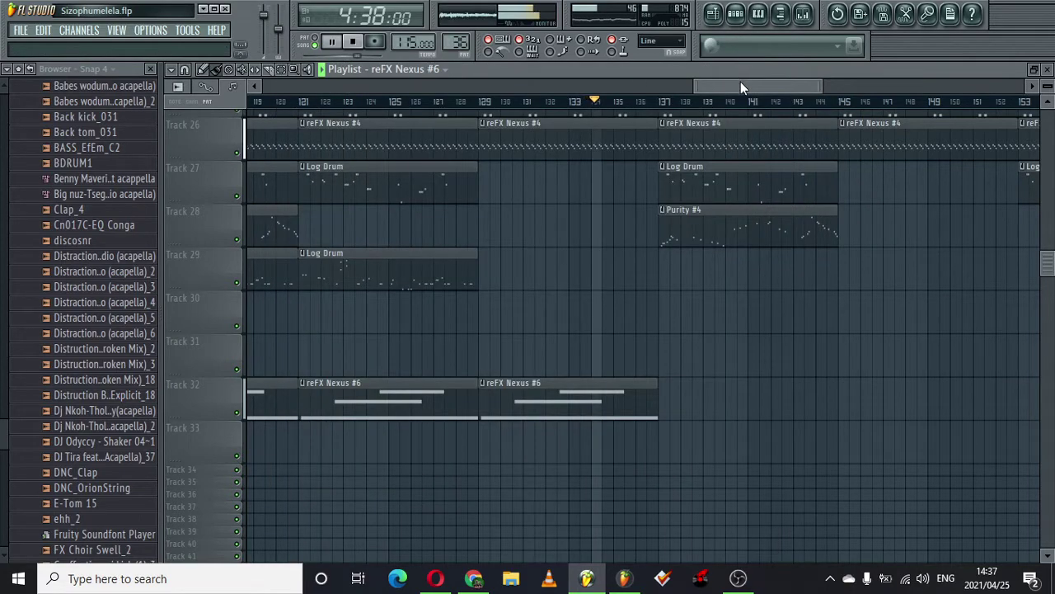
left_click_drag(740, 82, 769, 84)
mouse_move(1052, 258)
left_mouse_down()
mouse_move(1052, 110)
mouse_move(1051, 246)
left_mouse_up()
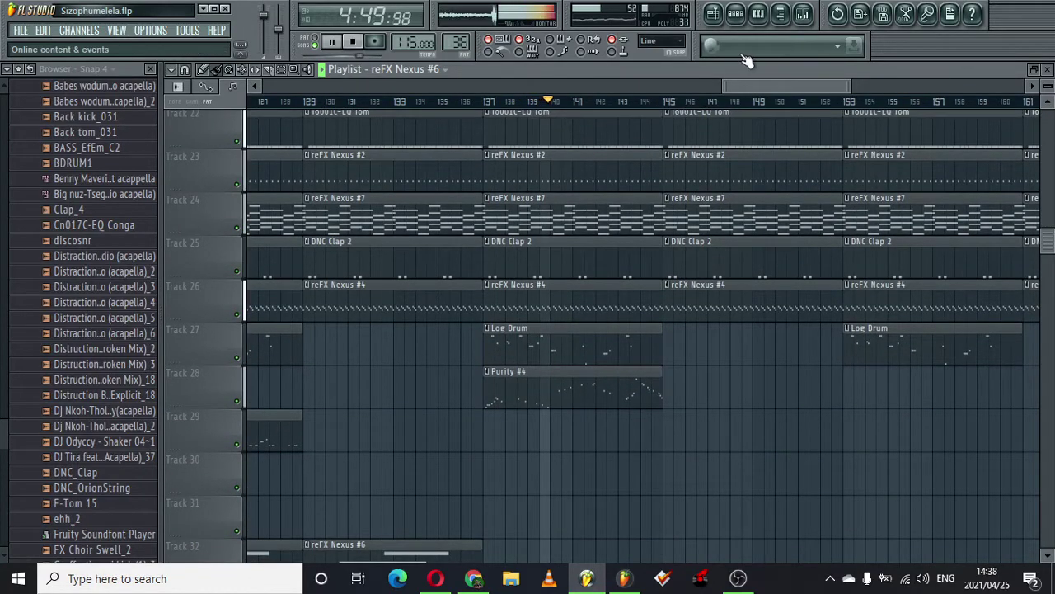
left_click(714, 15)
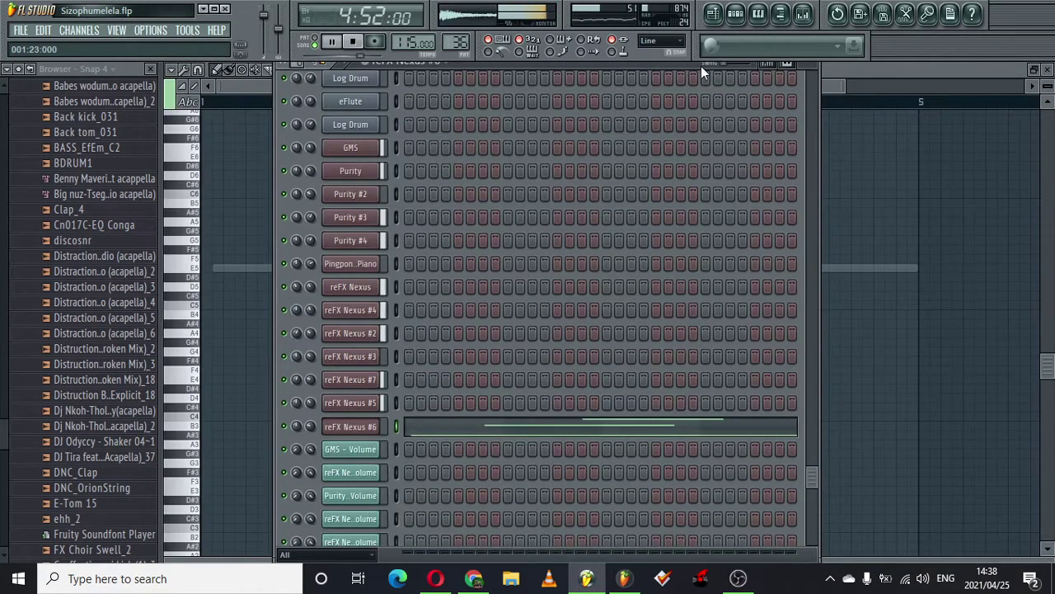
left_click(714, 14)
left_click(714, 14)
left_click(714, 14)
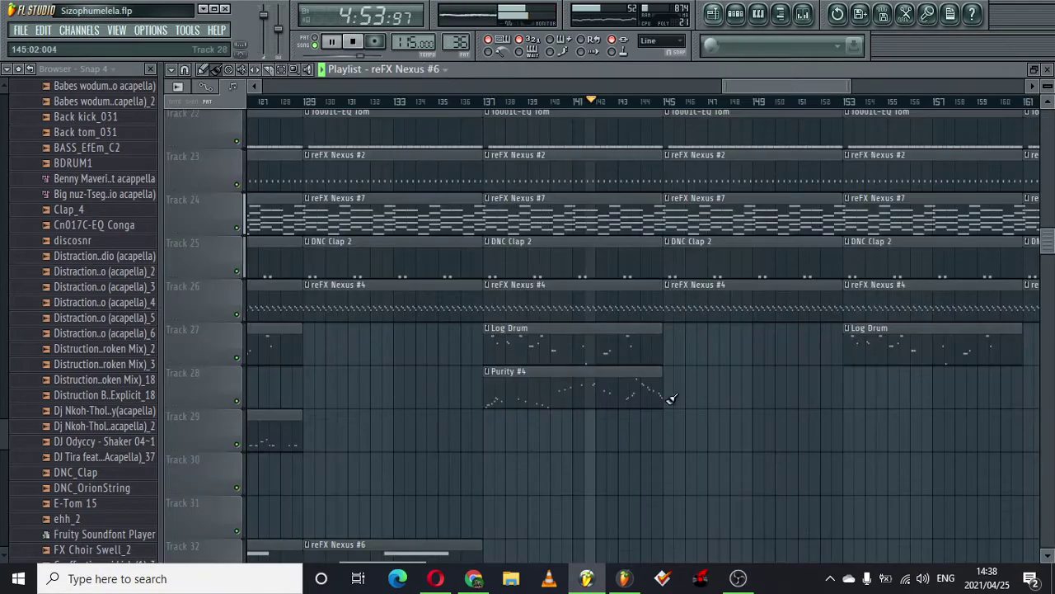
- View the preset loaded in the instrument behind the Purity #4 pattern on track 28 and return to the playlist
left_click(597, 401)
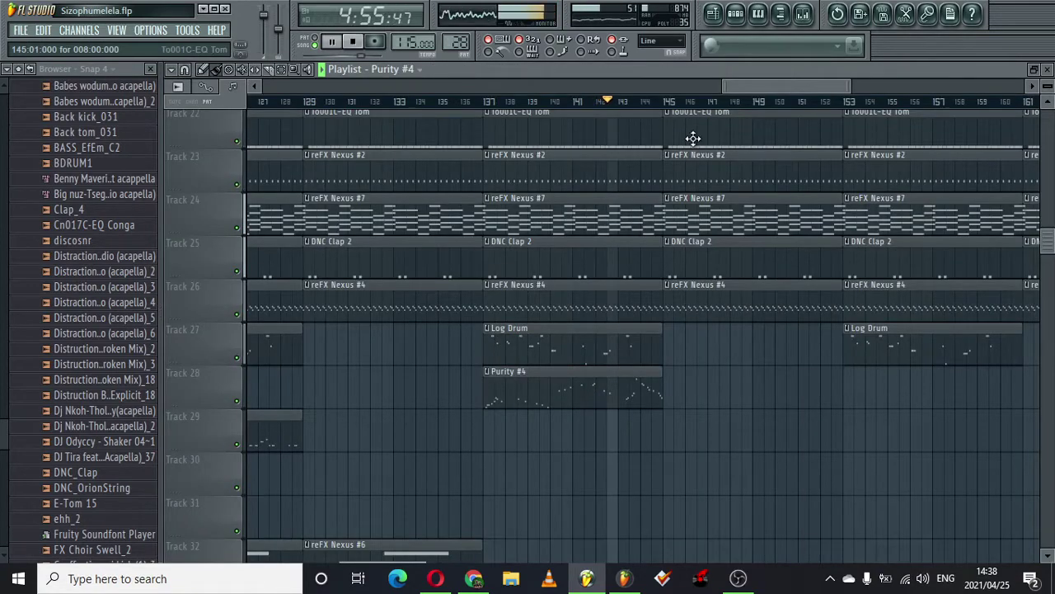
left_click(740, 14)
left_click(350, 240)
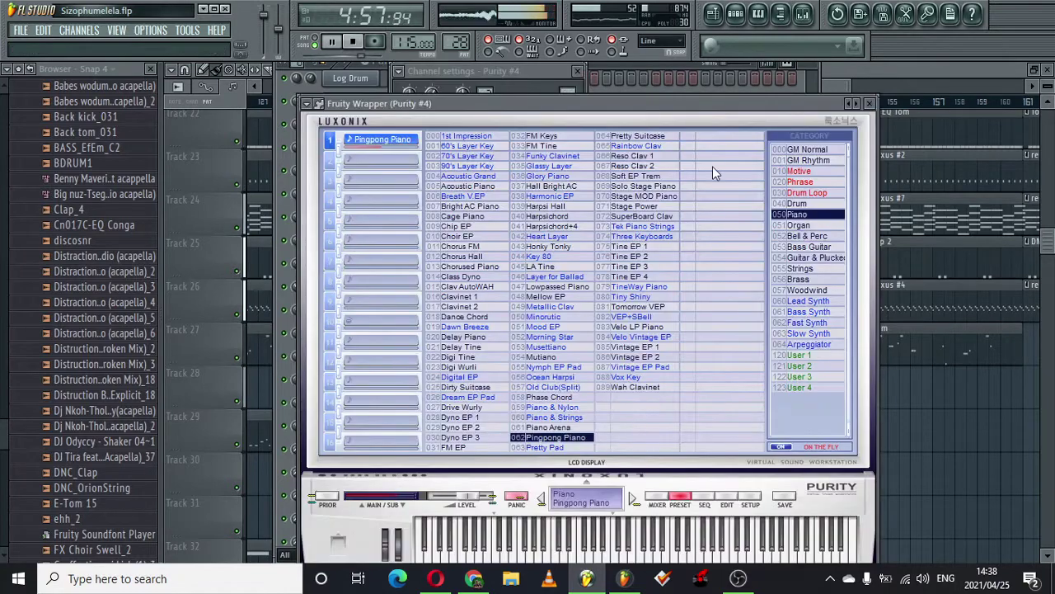
left_click(876, 103)
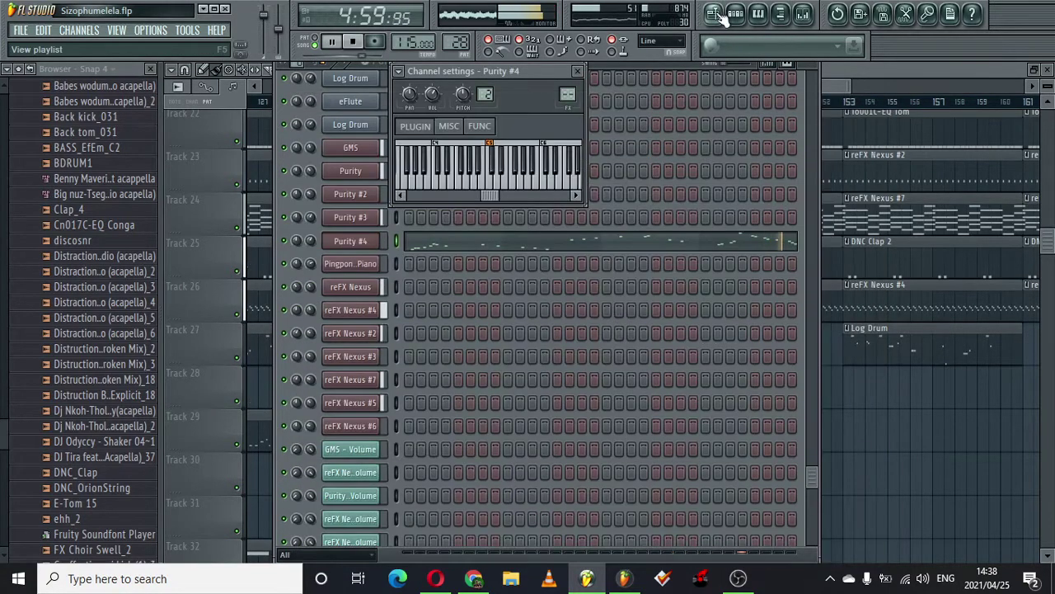
left_click(714, 14)
- Shrink the playlist tracks and fit the whole song arrangement, from bar 1 to its end, in view
left_click_drag(753, 83, 871, 66)
left_click_drag(1051, 85, 1051, 124)
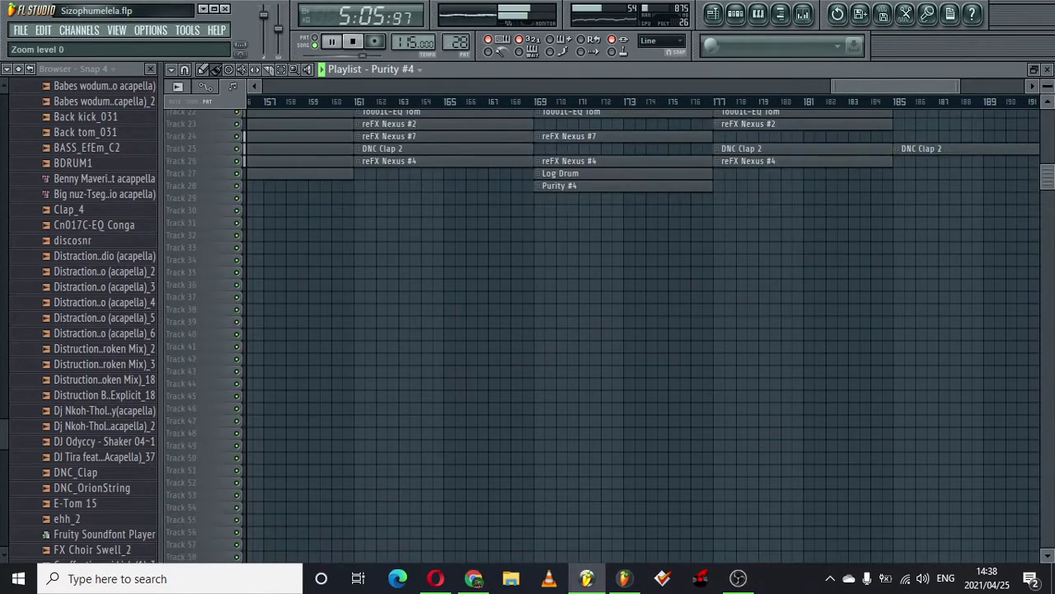
left_click_drag(1045, 169, 1037, 15)
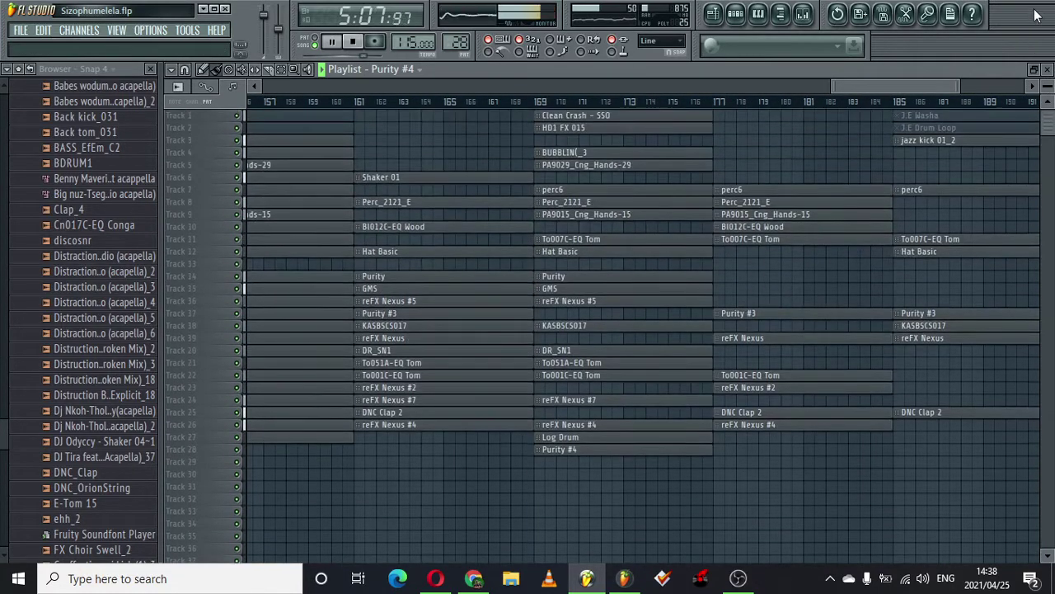
left_click_drag(812, 84, 252, 91)
left_click_drag(965, 85, 1026, 85)
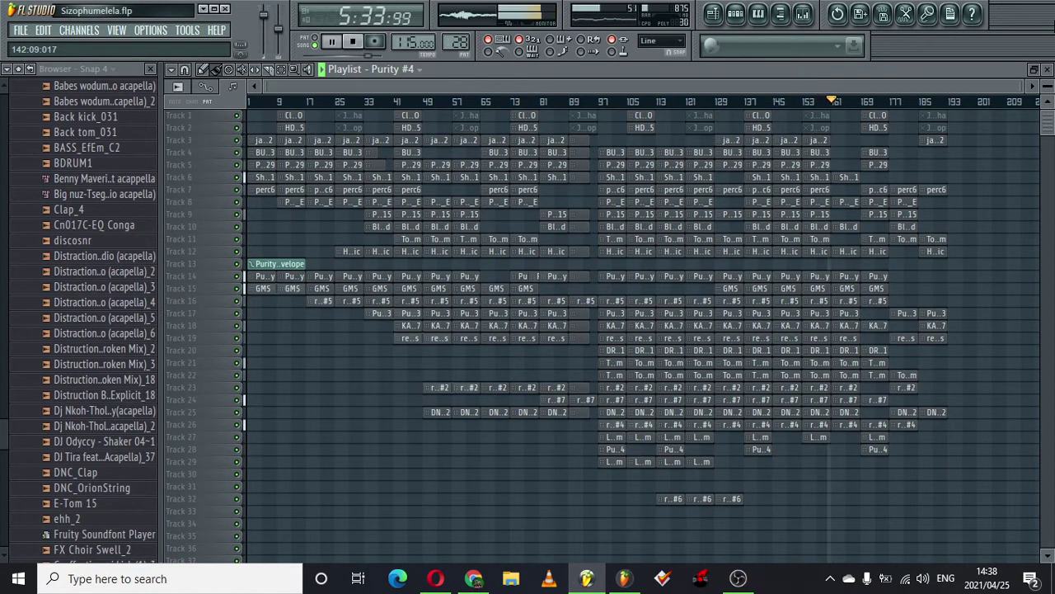
- Open the project info and set the song title to Sizophumela
left_click(950, 13)
left_click(423, 163)
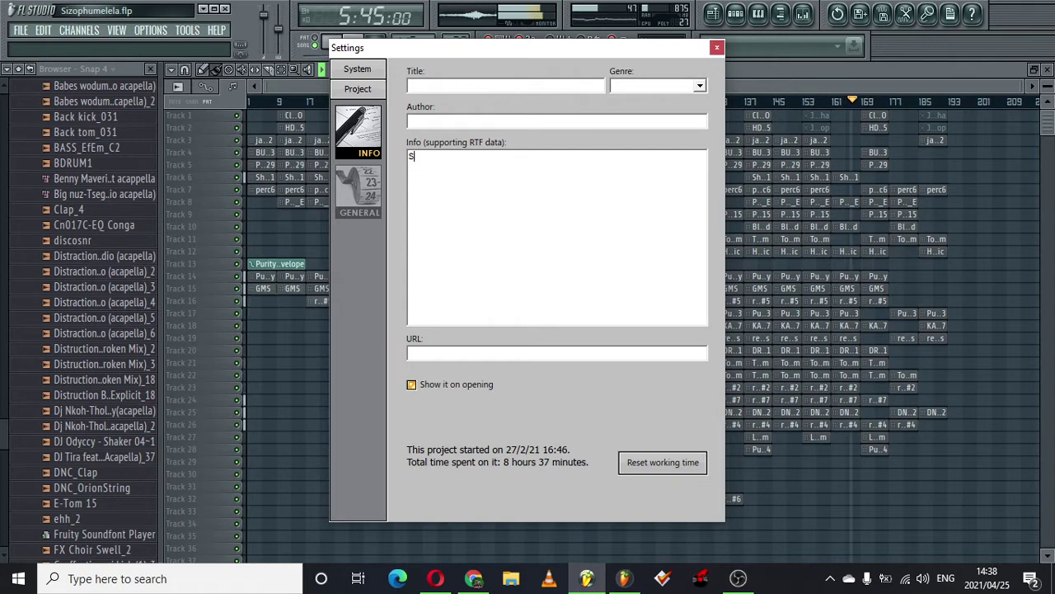
key("BackSpace")
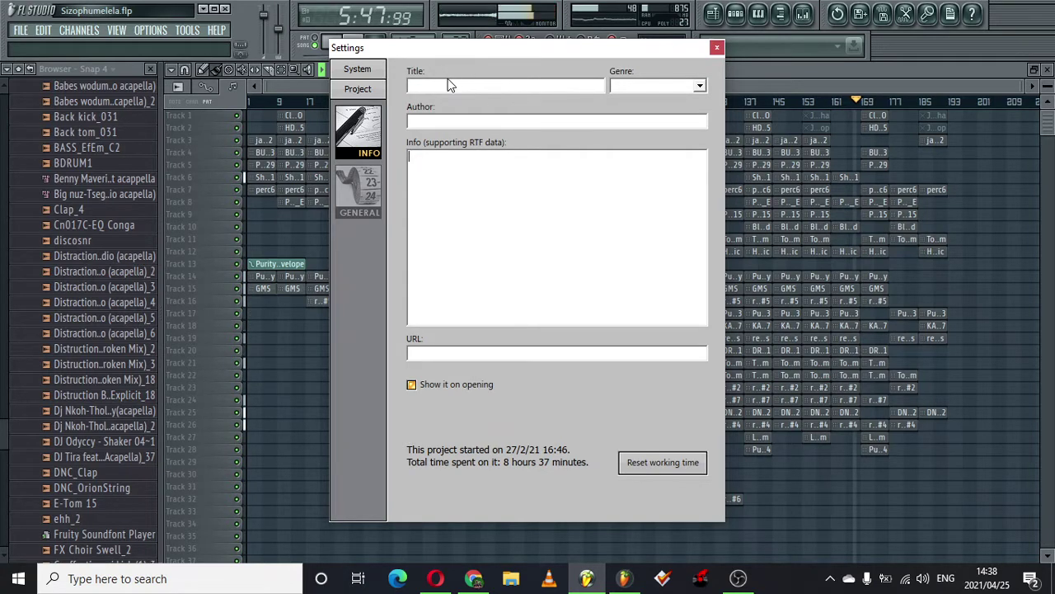
type("Si")
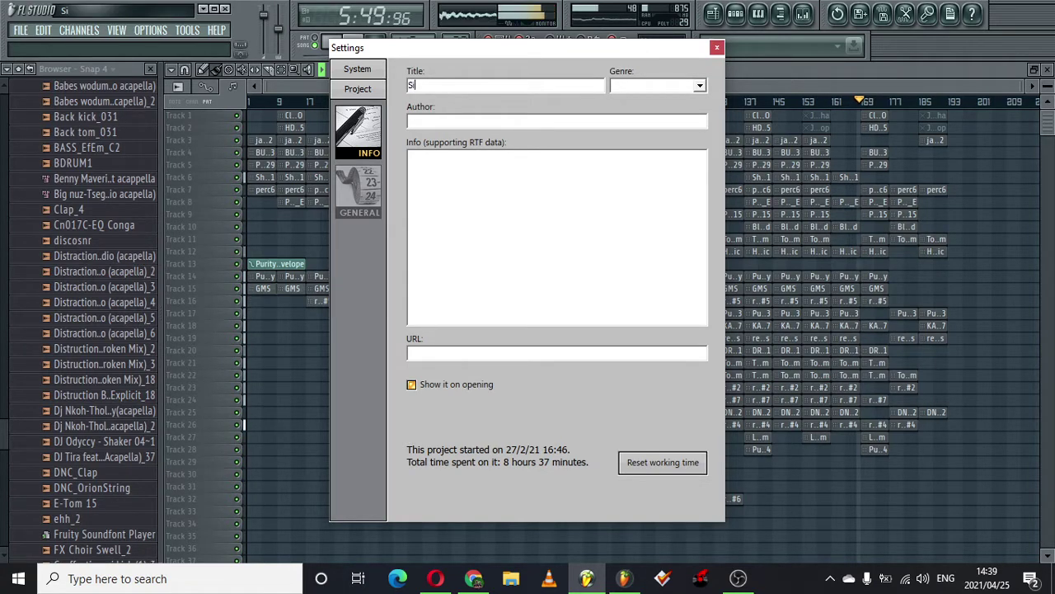
type("zophu")
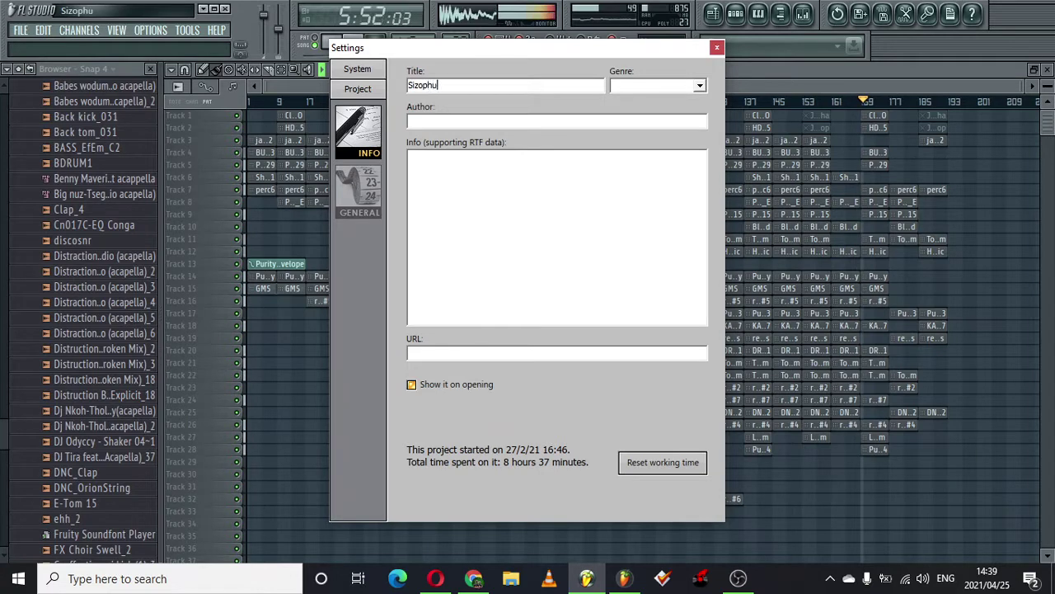
type("mela")
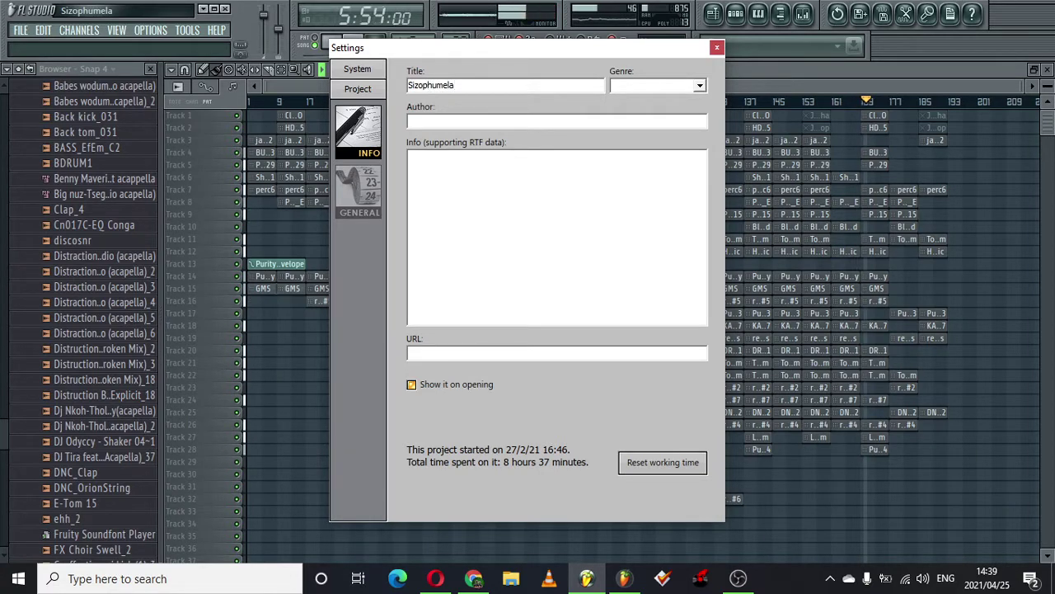
- View the available genres in the project info and close the settings
left_click(700, 88)
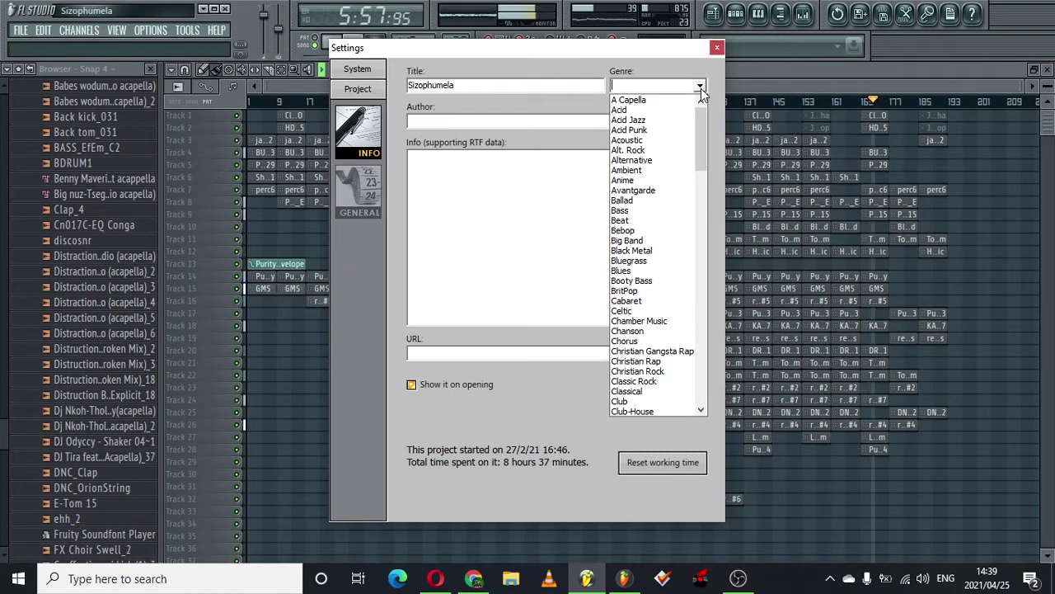
left_click(700, 88)
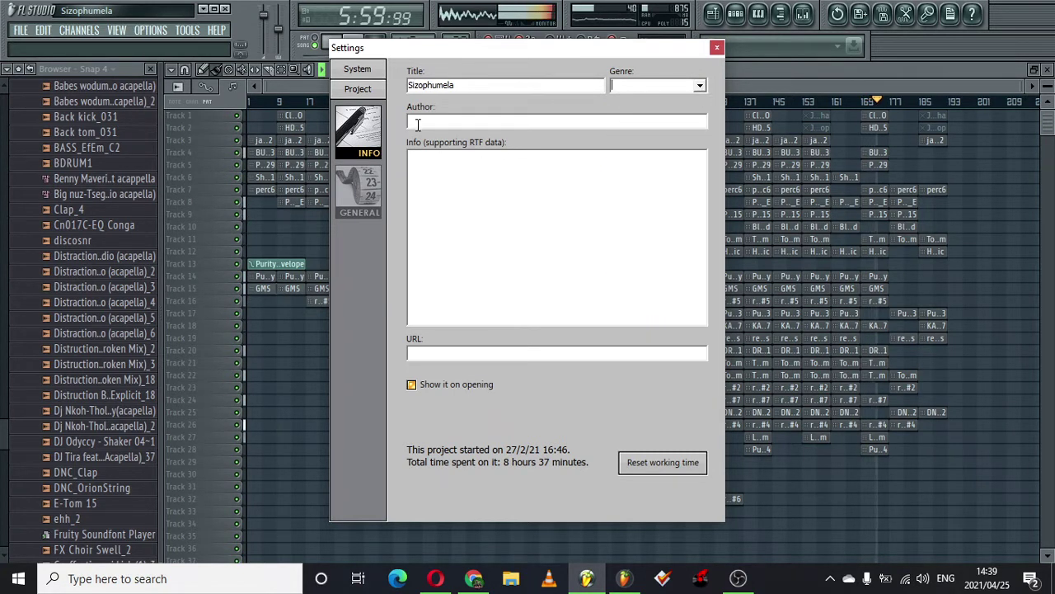
left_click(427, 182)
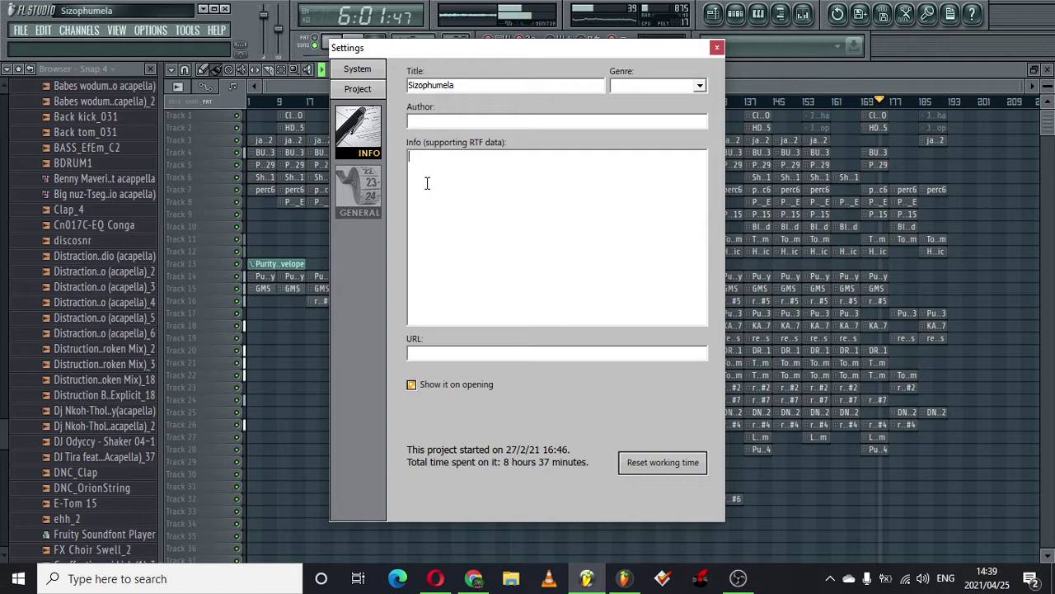
left_click(717, 48)
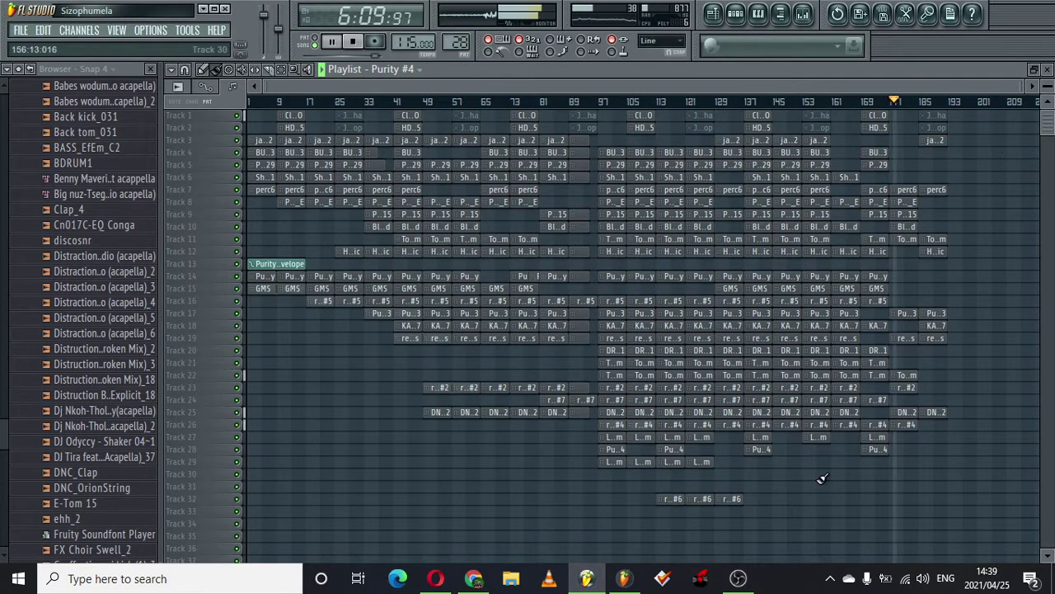
- Check the recording in OBS, return to FL Studio and enlarge the playlist view of the opening bars and first tracks
left_click(738, 581)
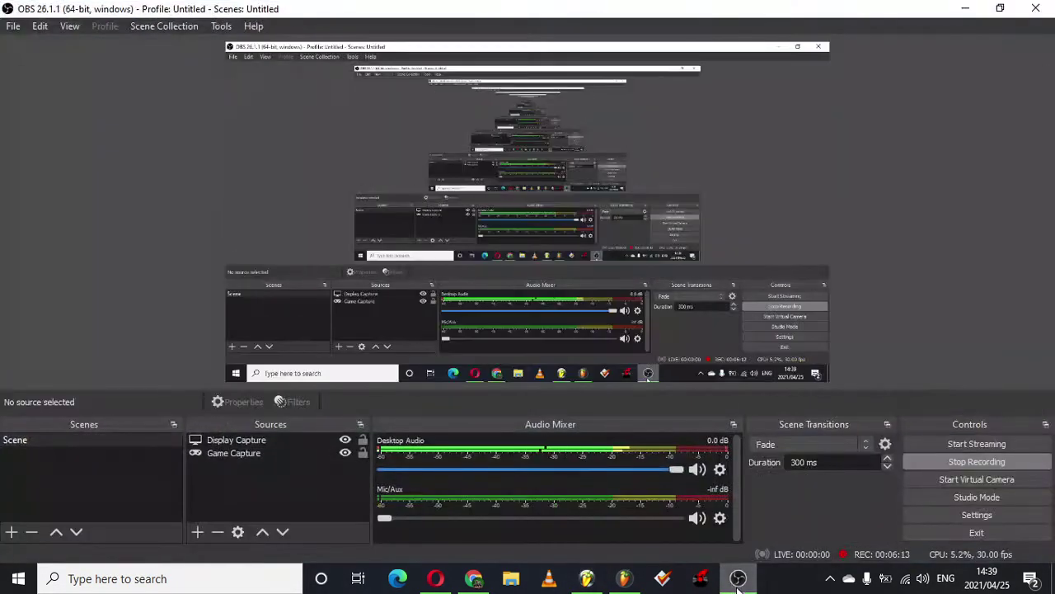
left_click(739, 581)
mouse_move(1051, 88)
left_mouse_down()
mouse_move(1052, 97)
mouse_move(375, 70)
mouse_move(336, 53)
mouse_move(1031, 89)
left_mouse_up()
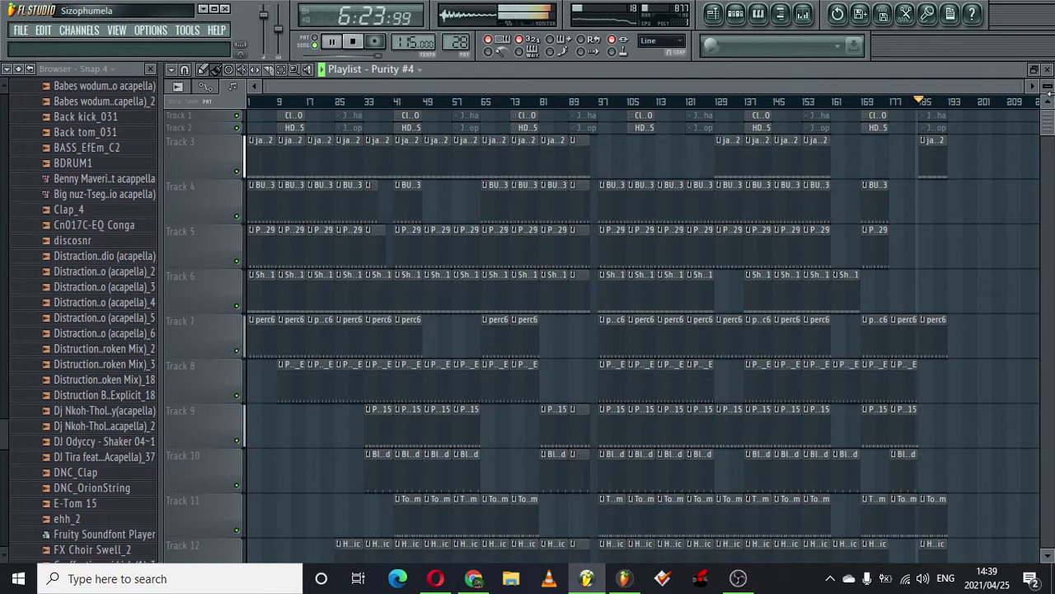
left_click_drag(1032, 86, 414, 82)
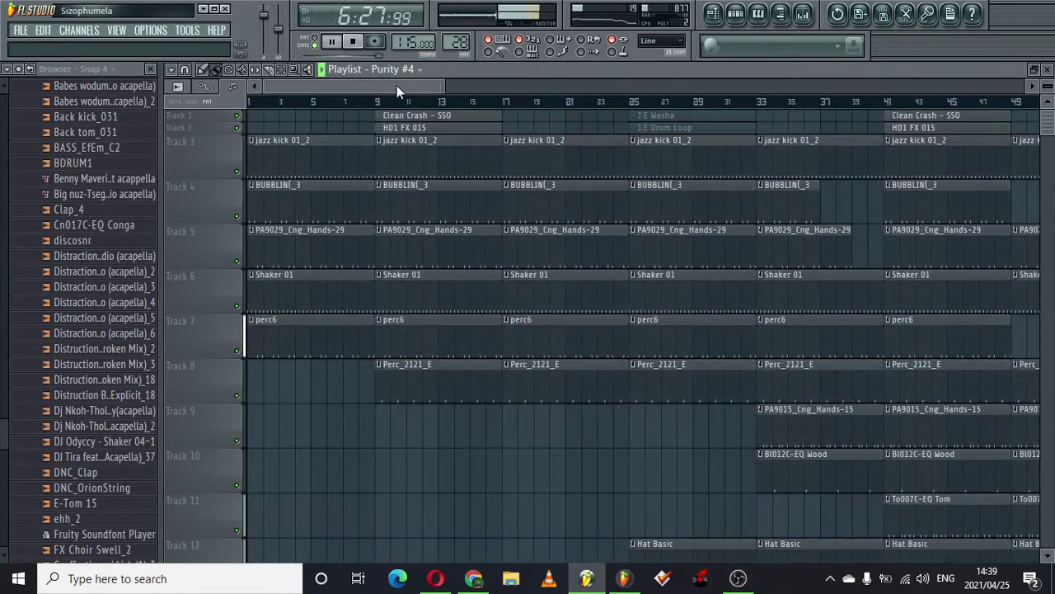
- Stop the song and play the jazz kick 01_2 pattern on its own
left_click(359, 42)
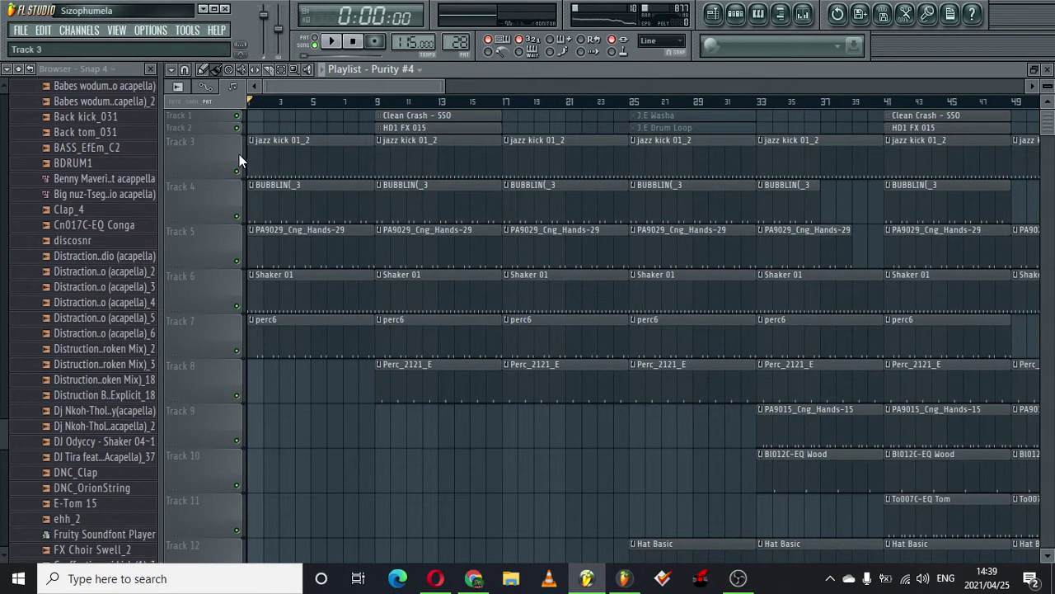
left_click(279, 148)
key("space")
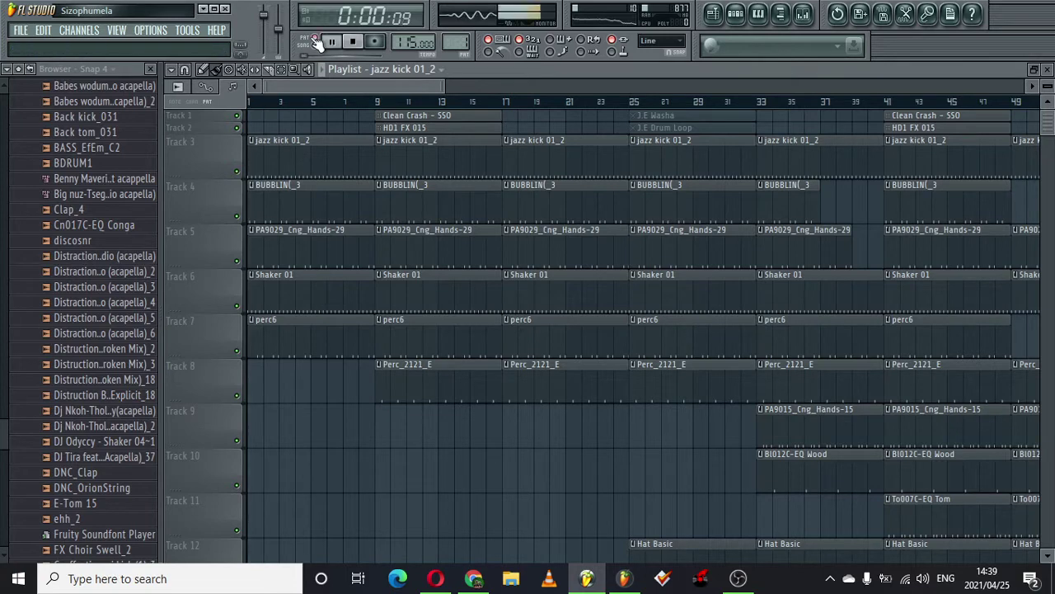
- Find the jazz kick 01_2 channel in the step sequencer, view its notes in the piano roll and return to the playlist
left_click(758, 13)
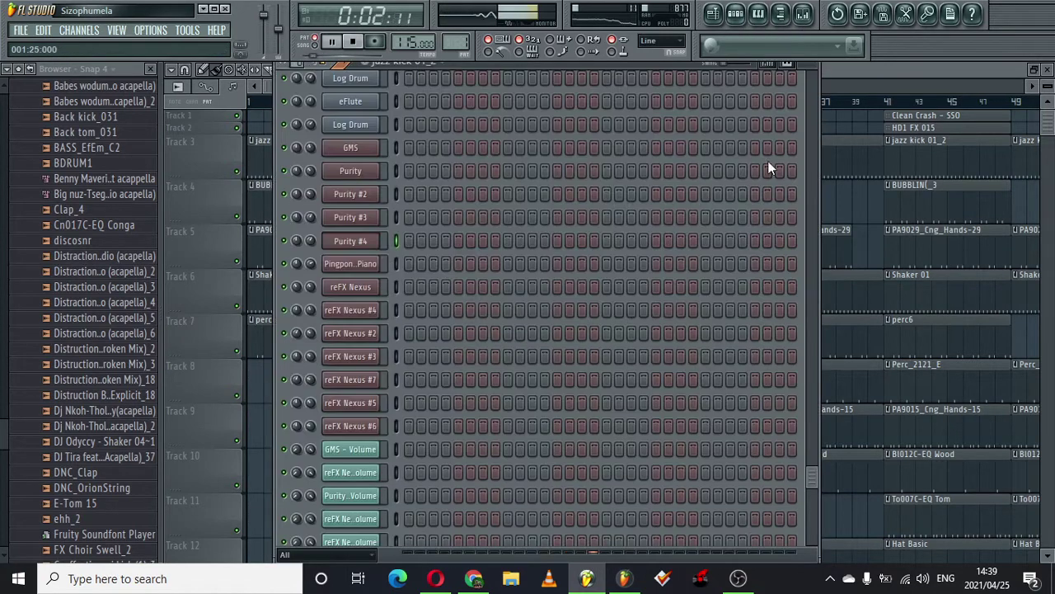
left_click_drag(814, 475, 813, 5)
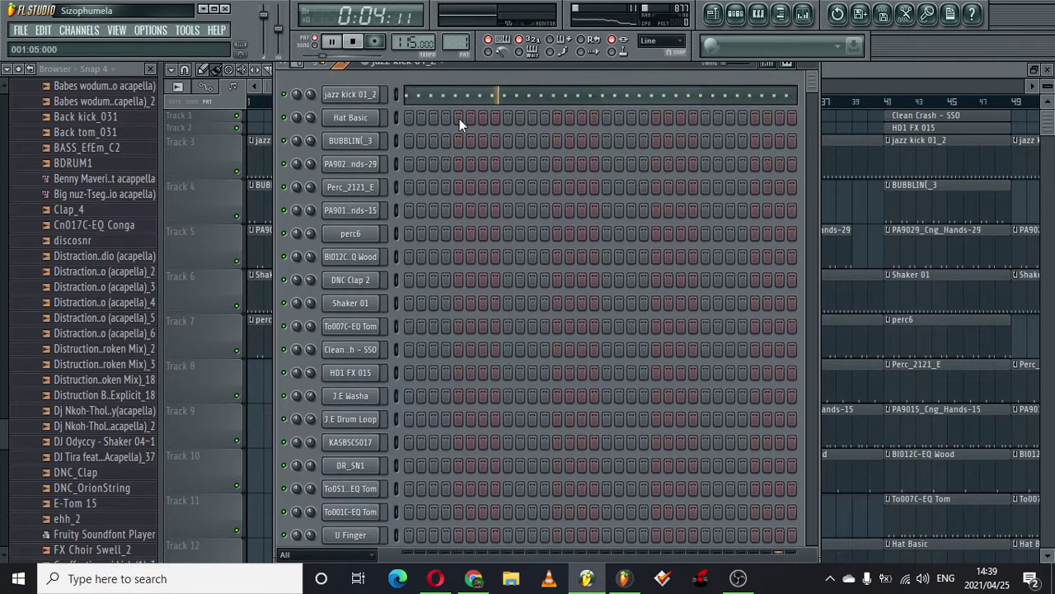
left_click(376, 94)
left_click(376, 94)
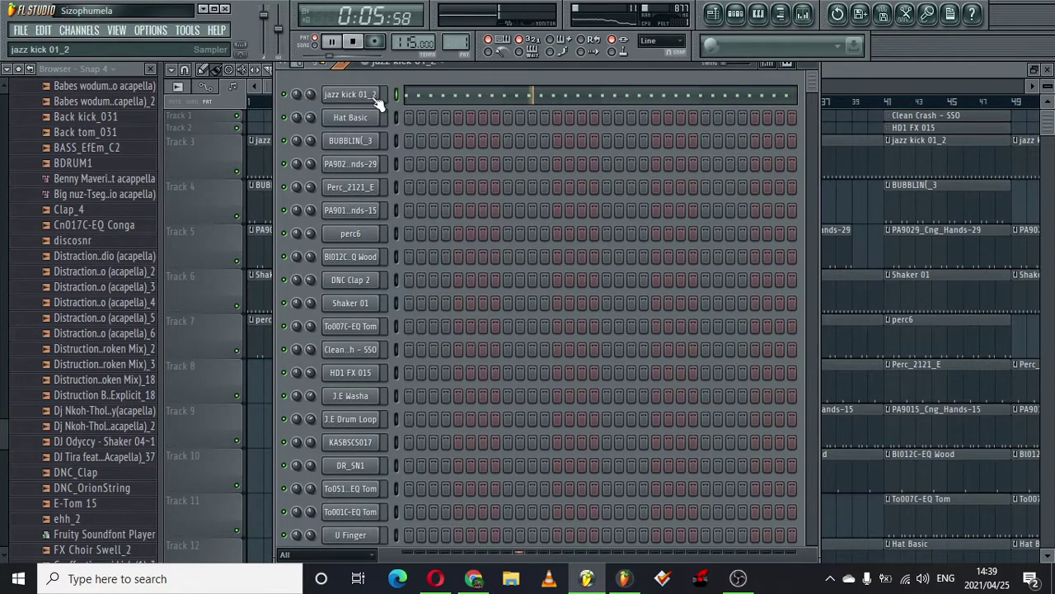
left_click(452, 103)
scroll(452, 103, "down", 5)
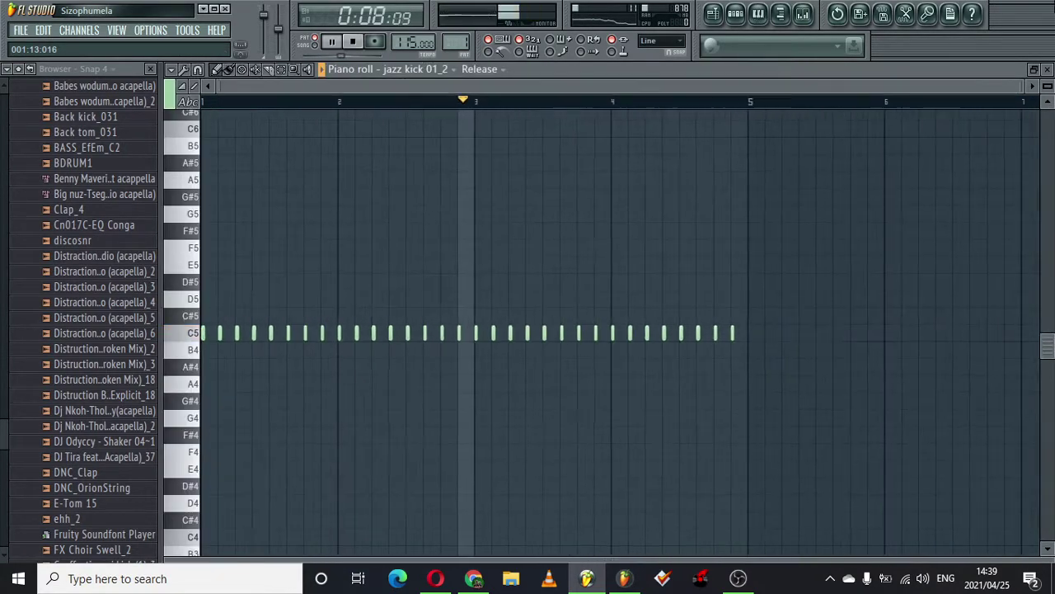
left_click(713, 14)
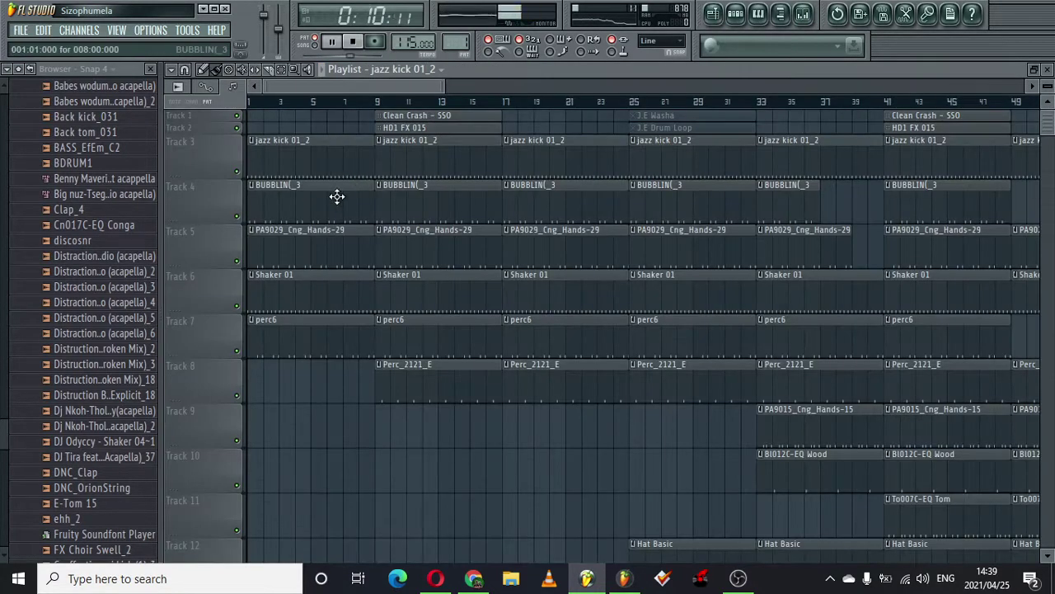
- Play the song from the start, select the Purity pattern on Track 14 and play that pattern alone
left_click(253, 103)
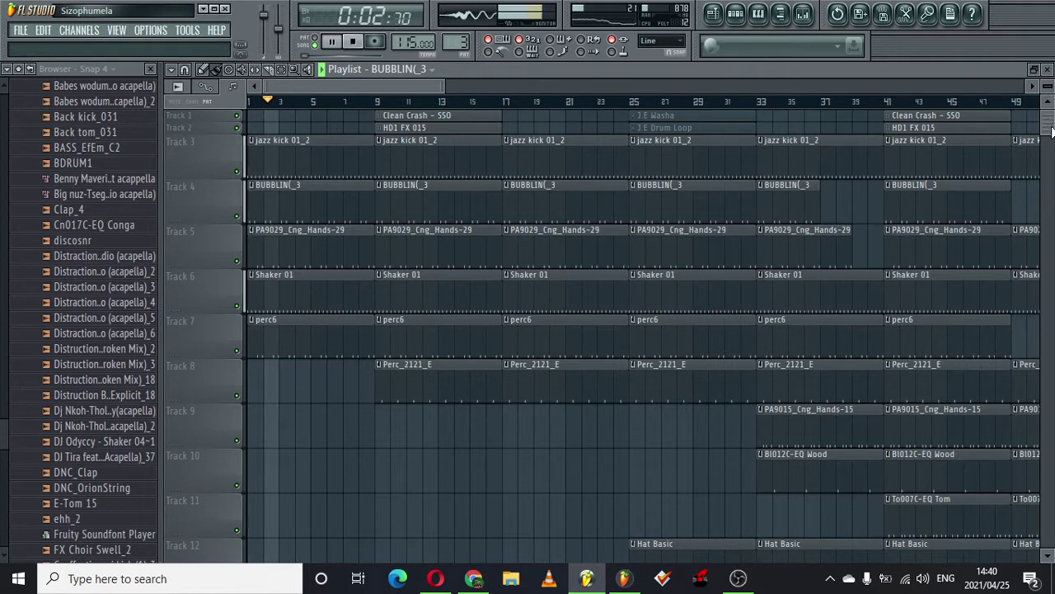
left_click_drag(1052, 132, 1052, 139)
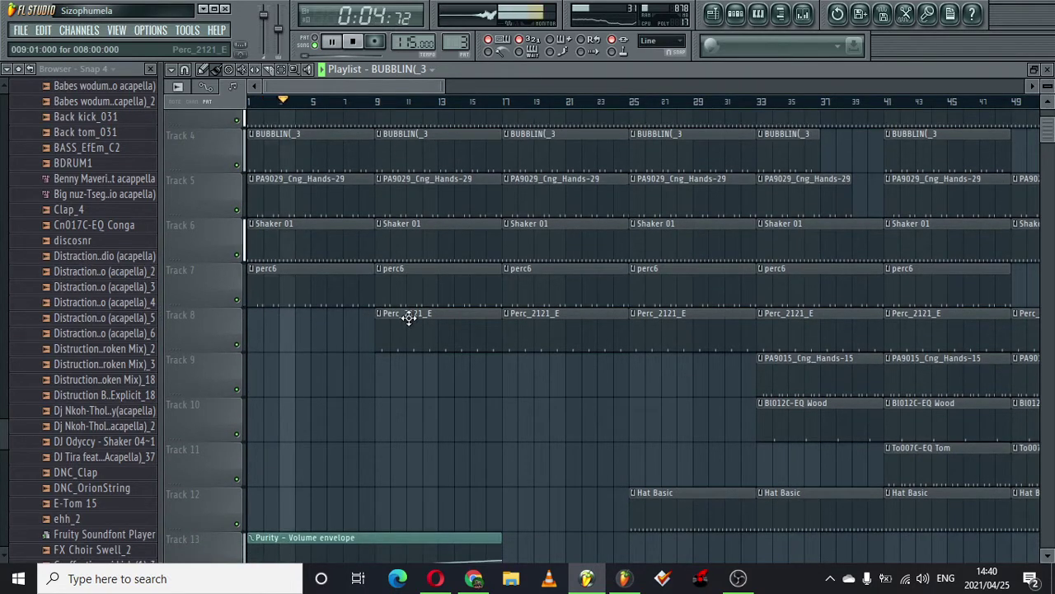
left_click_drag(1048, 144, 1048, 170)
left_click(278, 410)
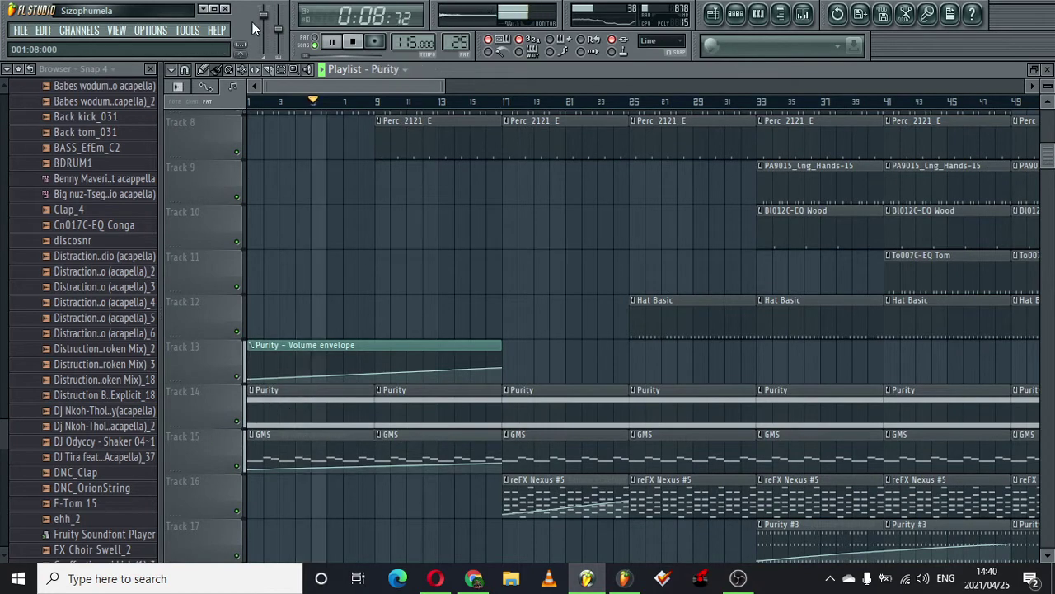
left_click(314, 40)
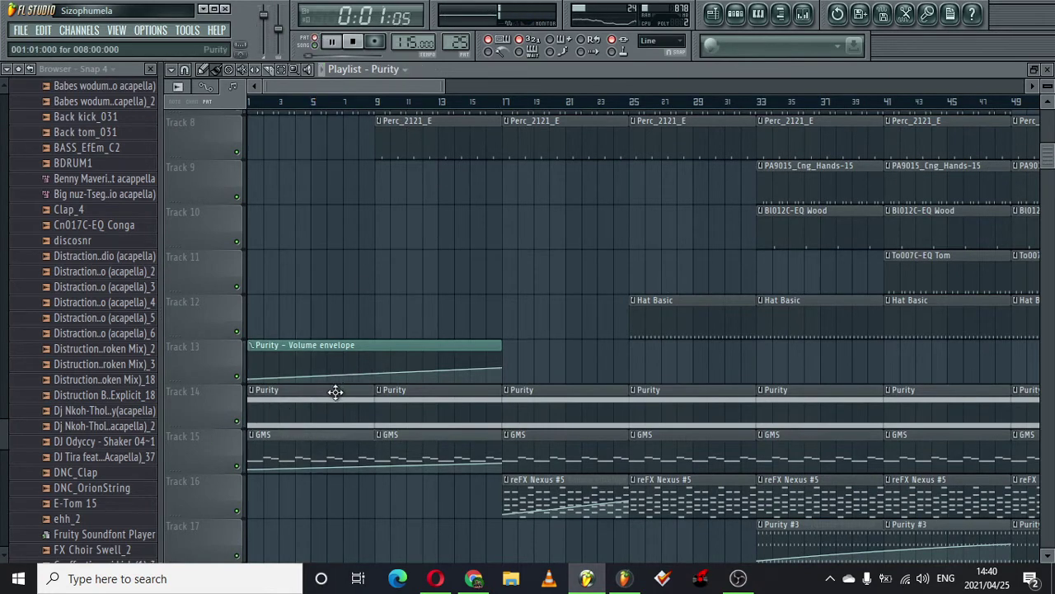
- View the Purity channel's instrument preset and its piano roll notes, and go back to the playlist
left_click(736, 14)
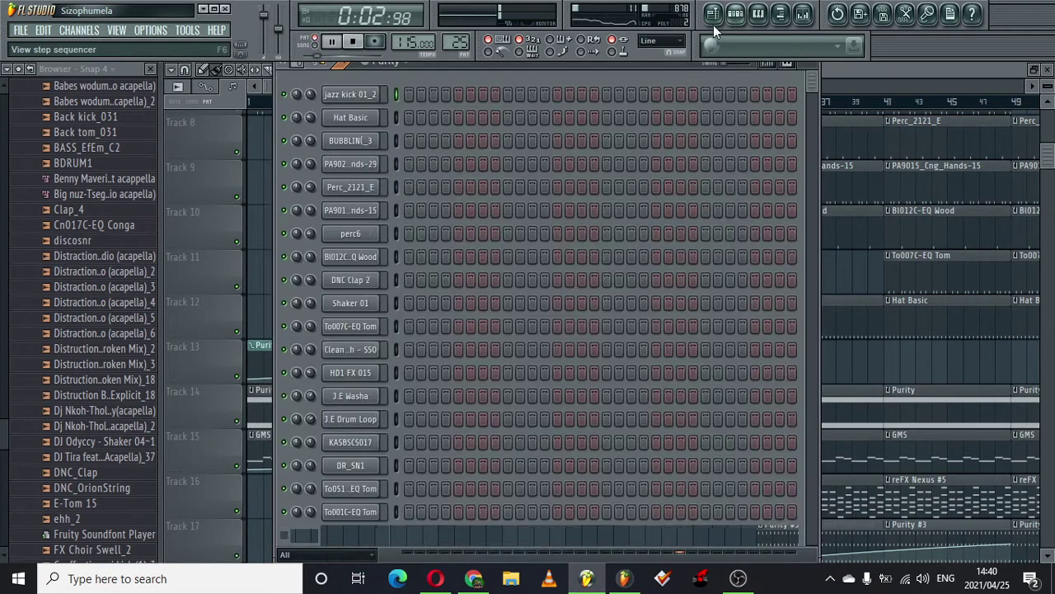
left_click_drag(810, 87, 810, 452)
left_click(347, 200)
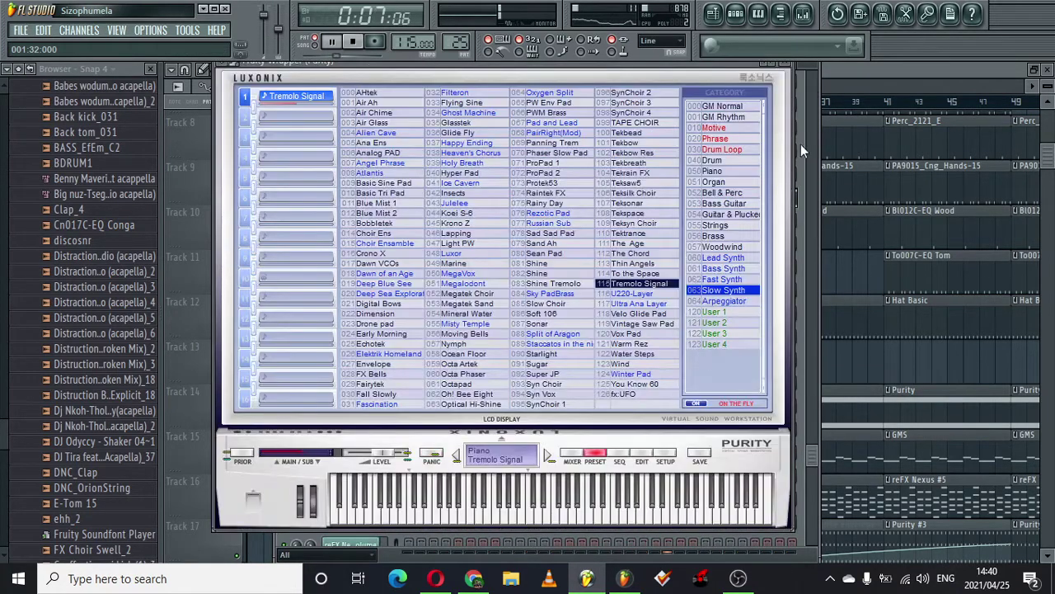
left_click(789, 70)
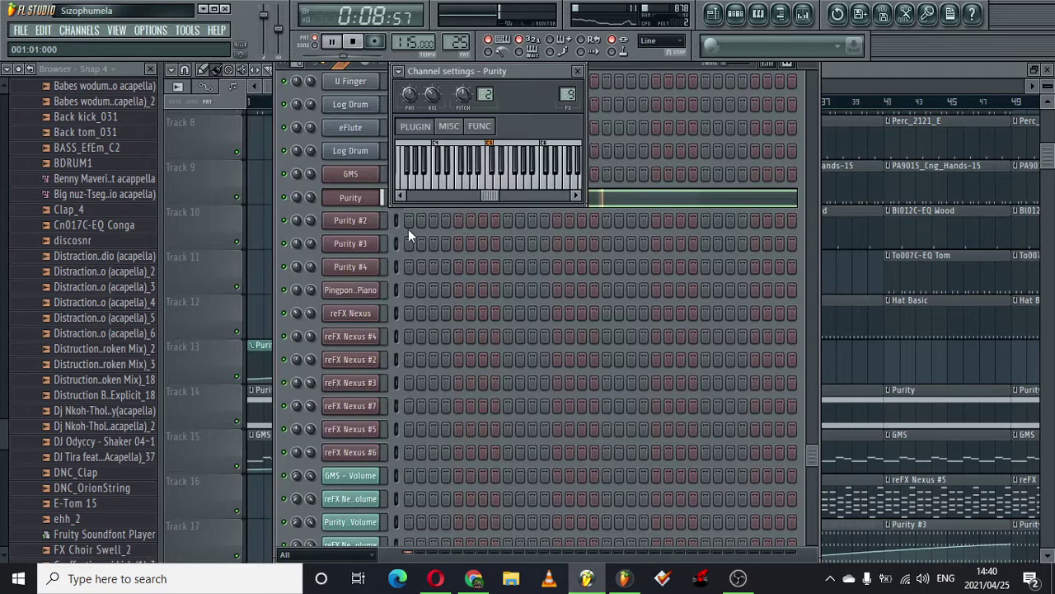
left_click(666, 203)
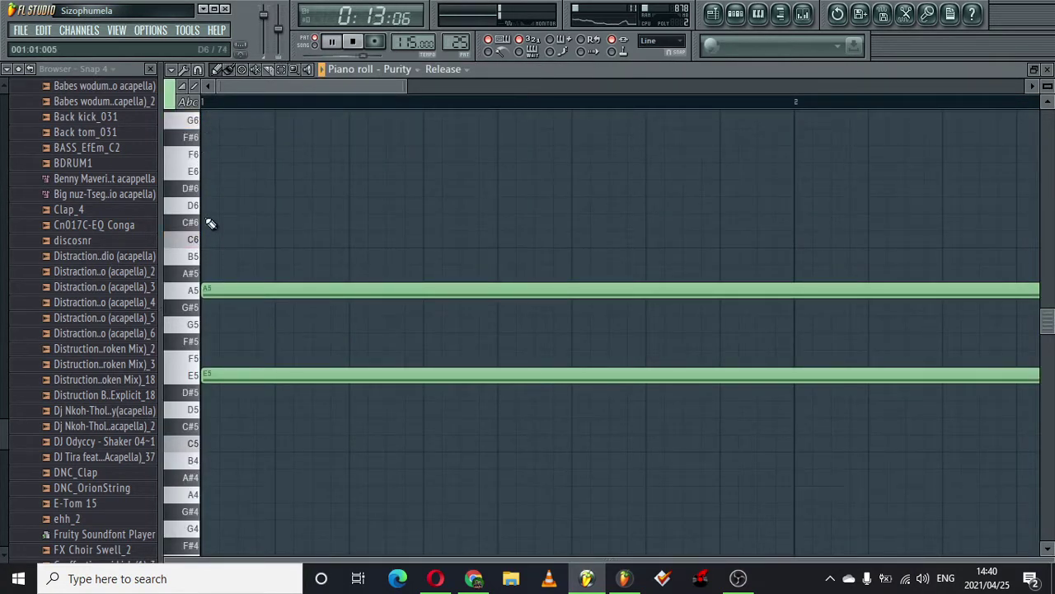
left_click(715, 11)
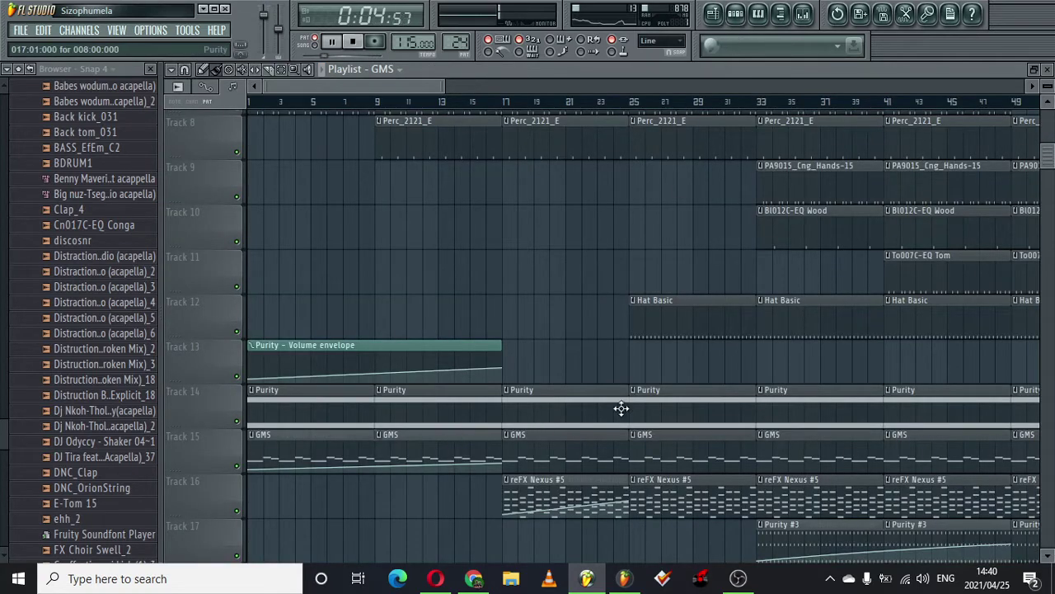
- Open the GMS pattern in the piano roll, show all four bars of its melody and return to the playlist
double_click(553, 447)
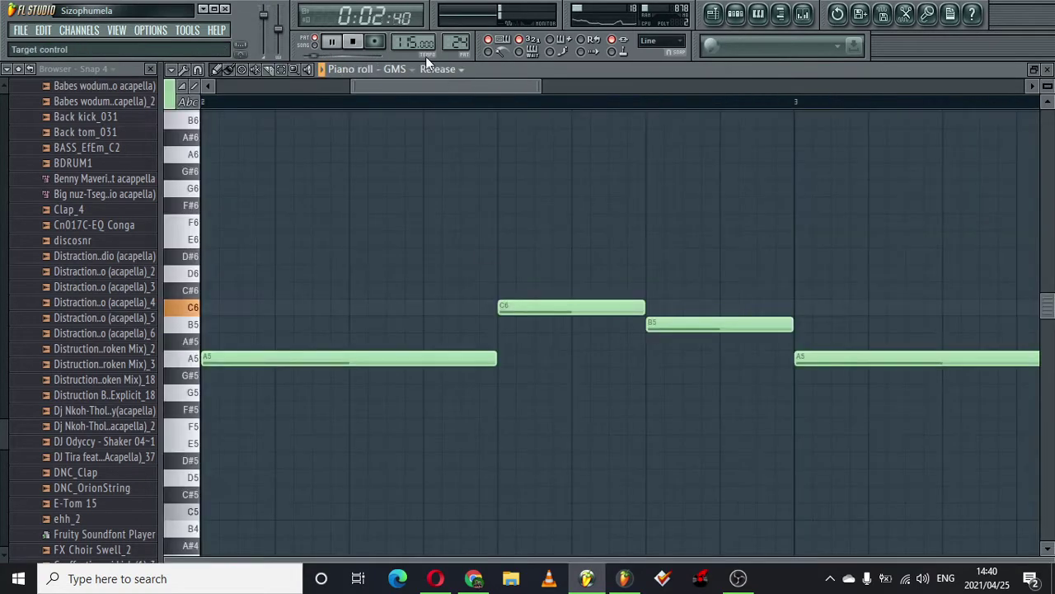
left_click_drag(420, 86, 2, 118)
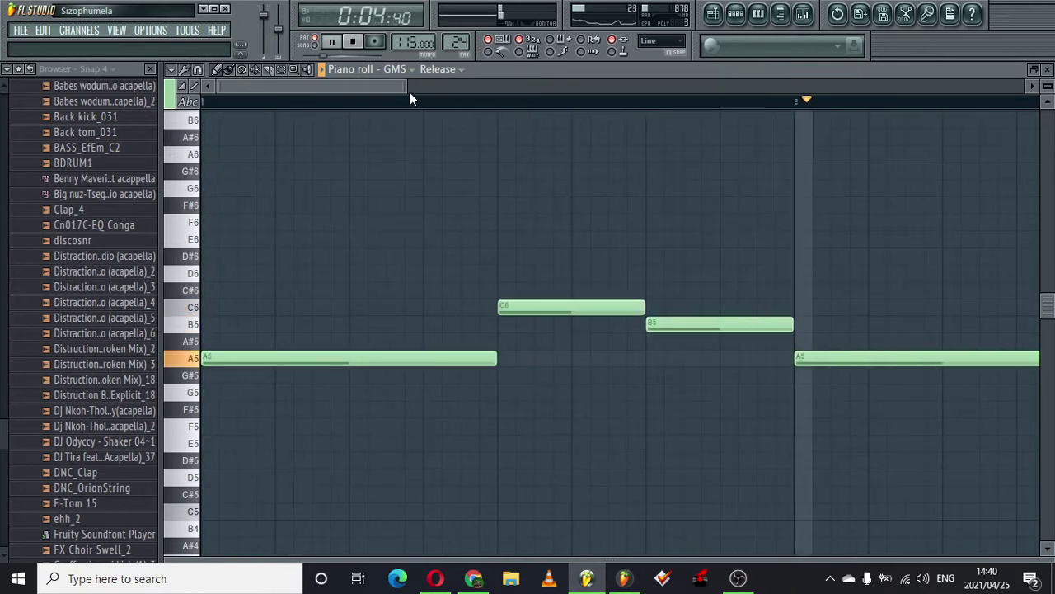
left_click_drag(408, 89, 486, 75)
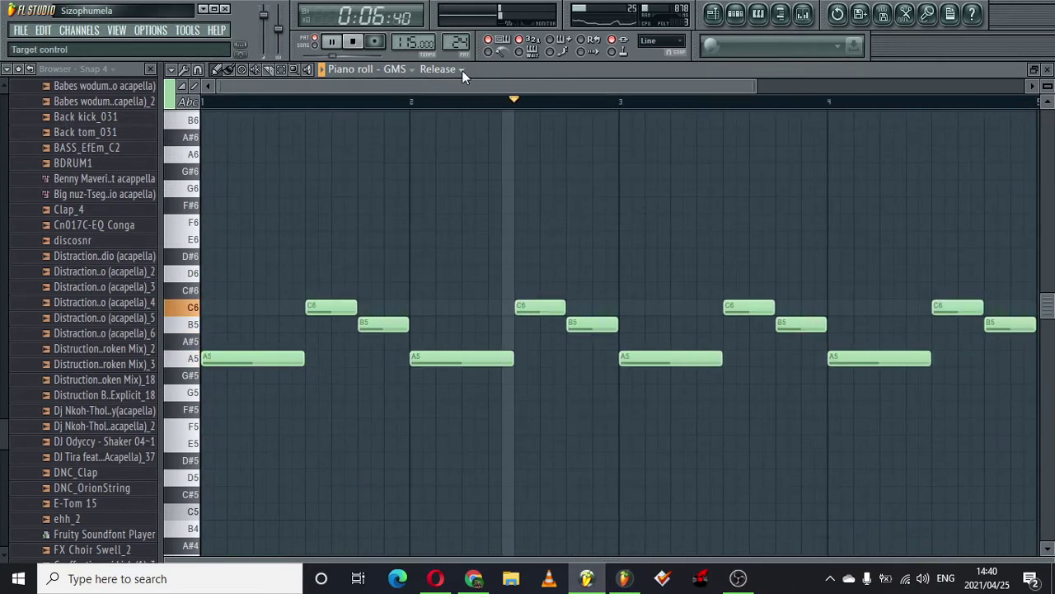
left_click(462, 70)
left_click(462, 71)
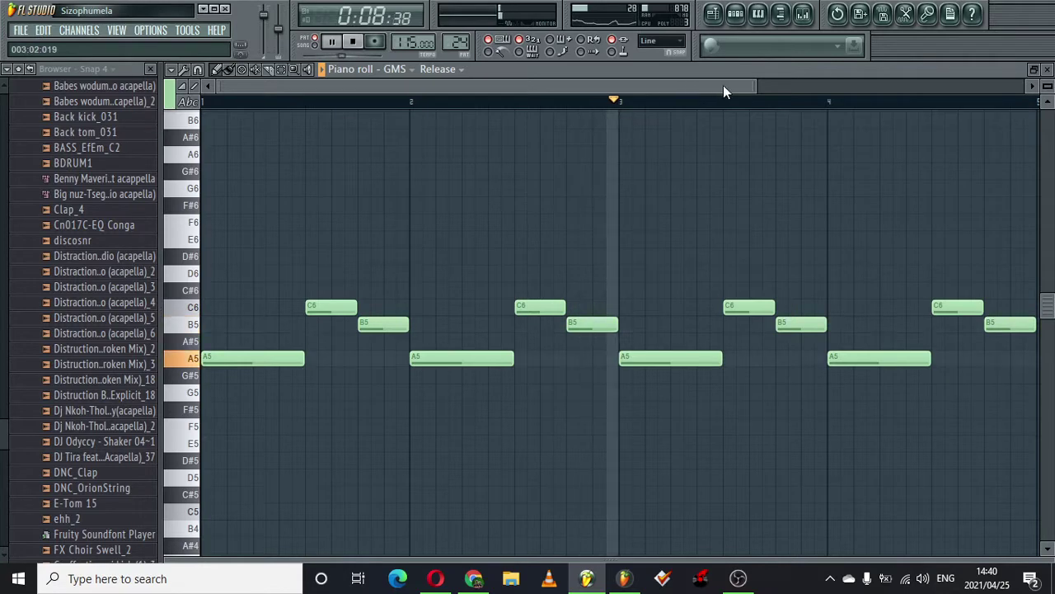
left_click_drag(756, 86, 948, 85)
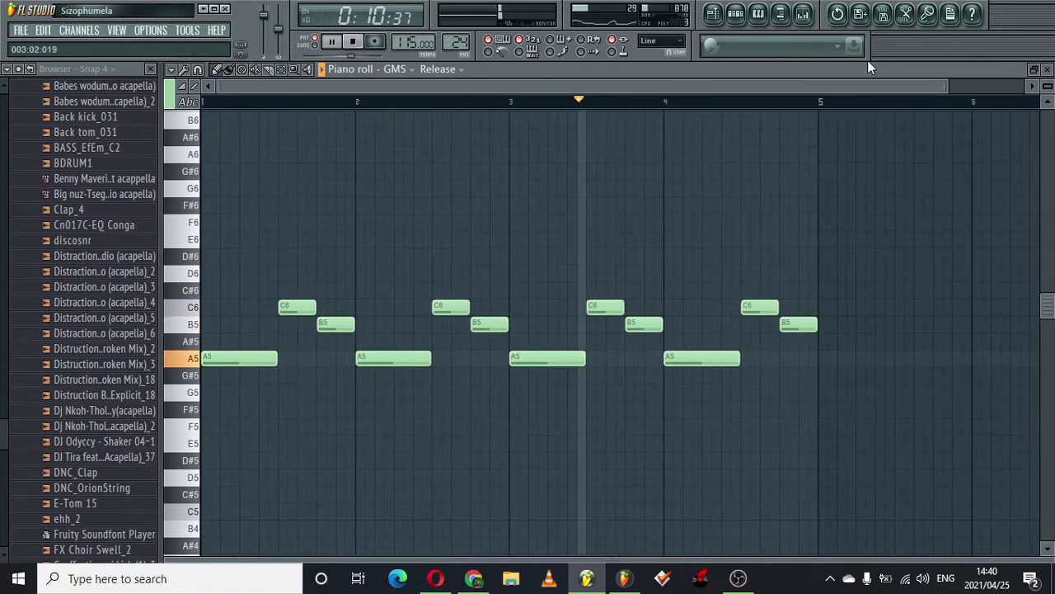
left_click(714, 14)
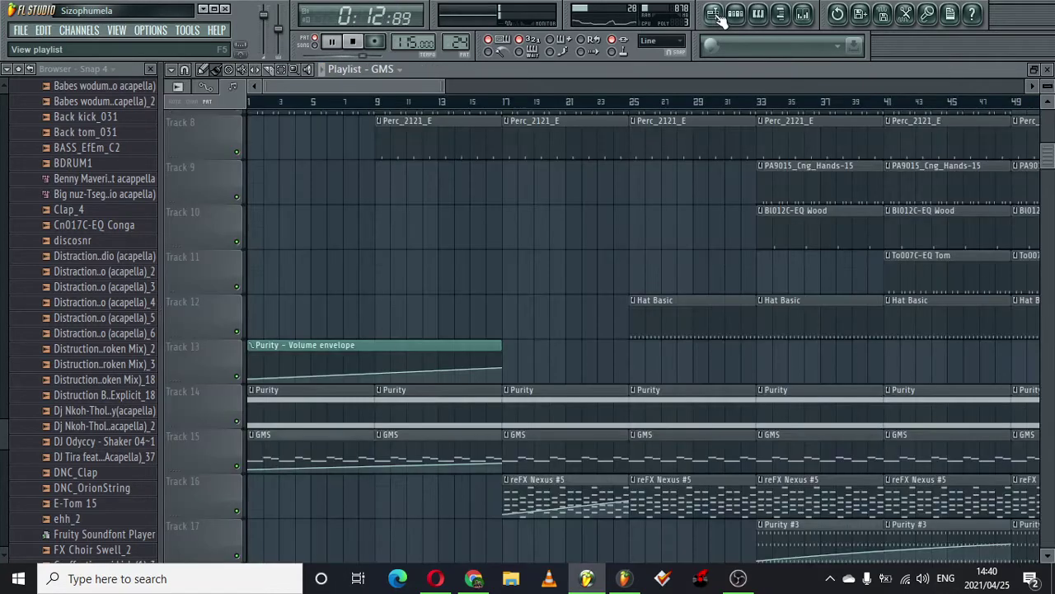
- Open the reFX Nexus #5 pattern in the piano roll and audition the Omunye Studio and Tholukuthi hey acapella samples over it
double_click(686, 503)
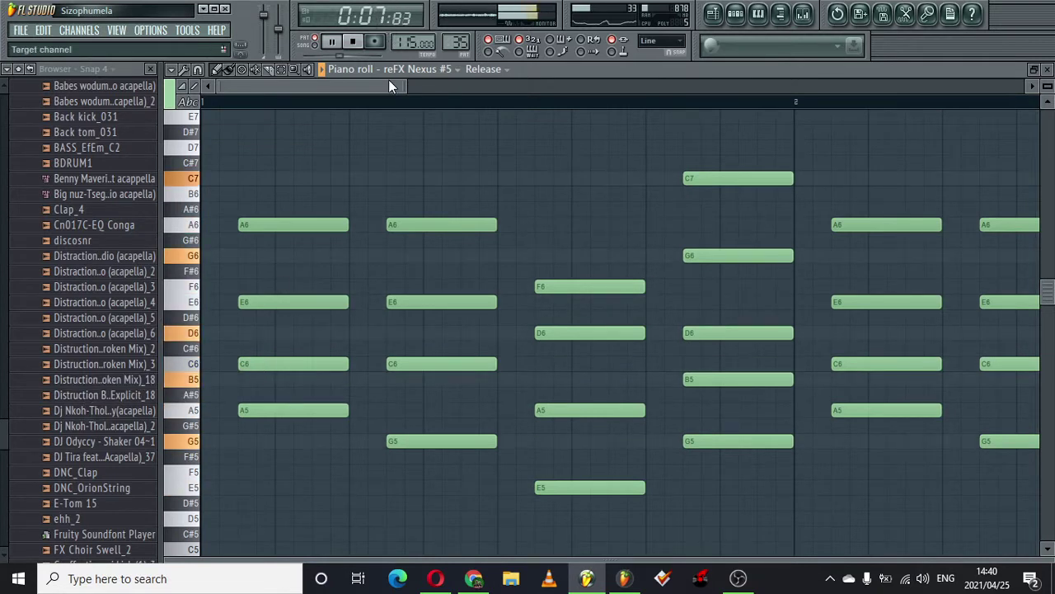
left_click(93, 303)
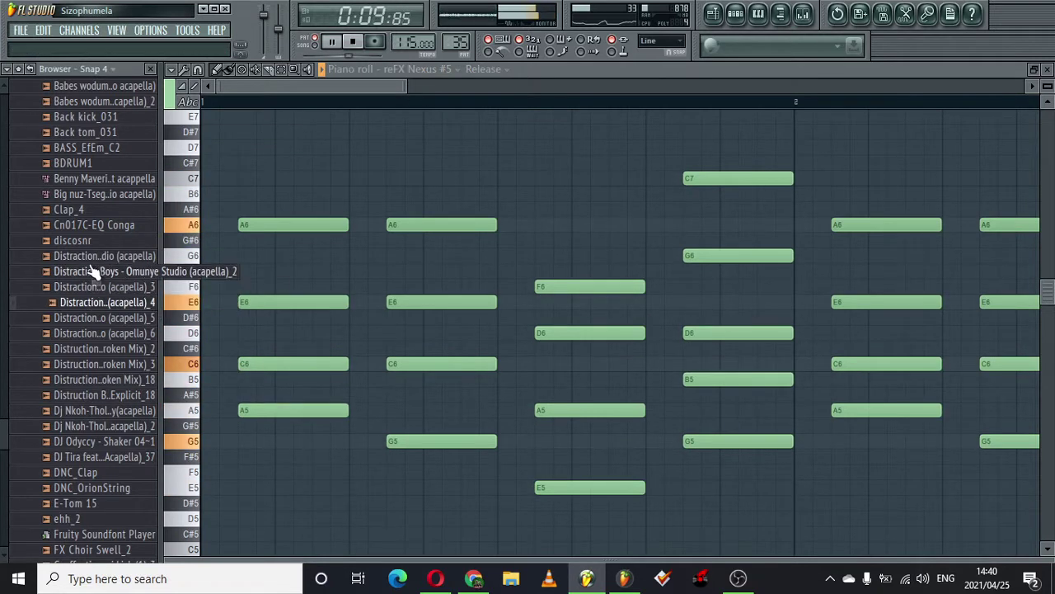
left_click(92, 260)
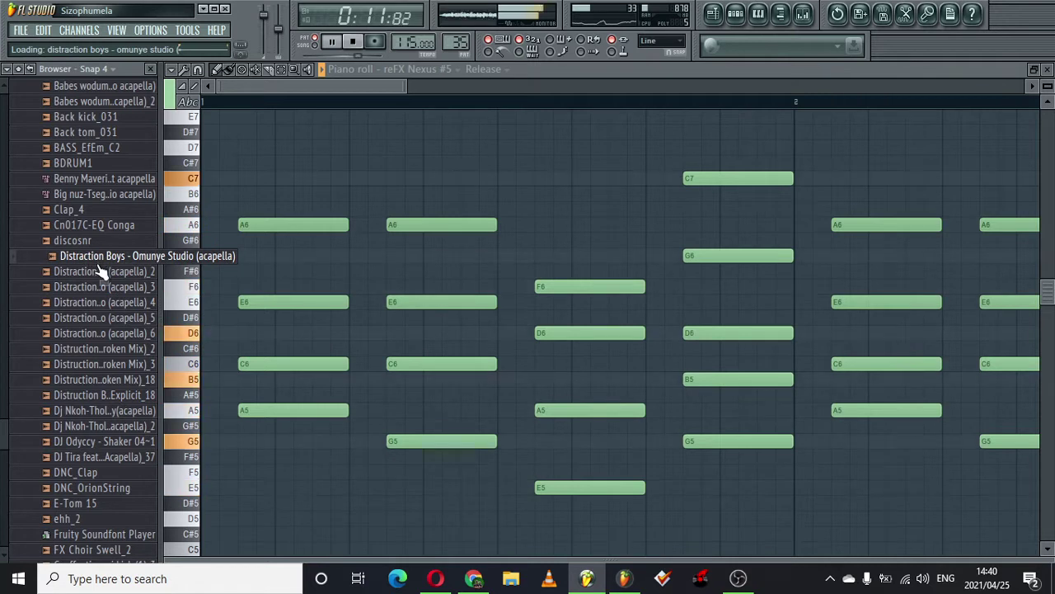
left_click(100, 271)
left_click(106, 289)
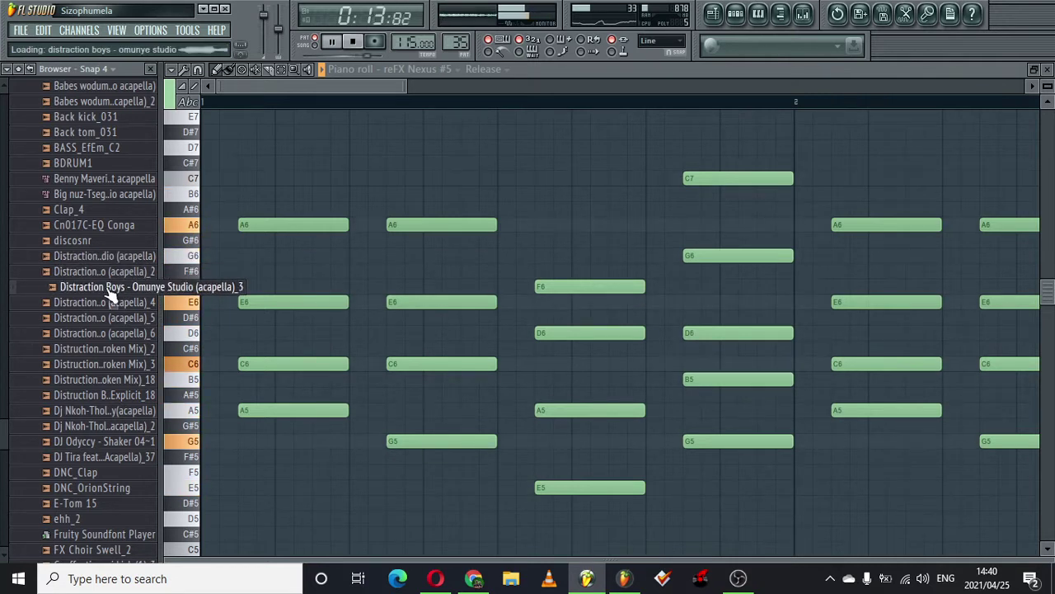
left_click(107, 303)
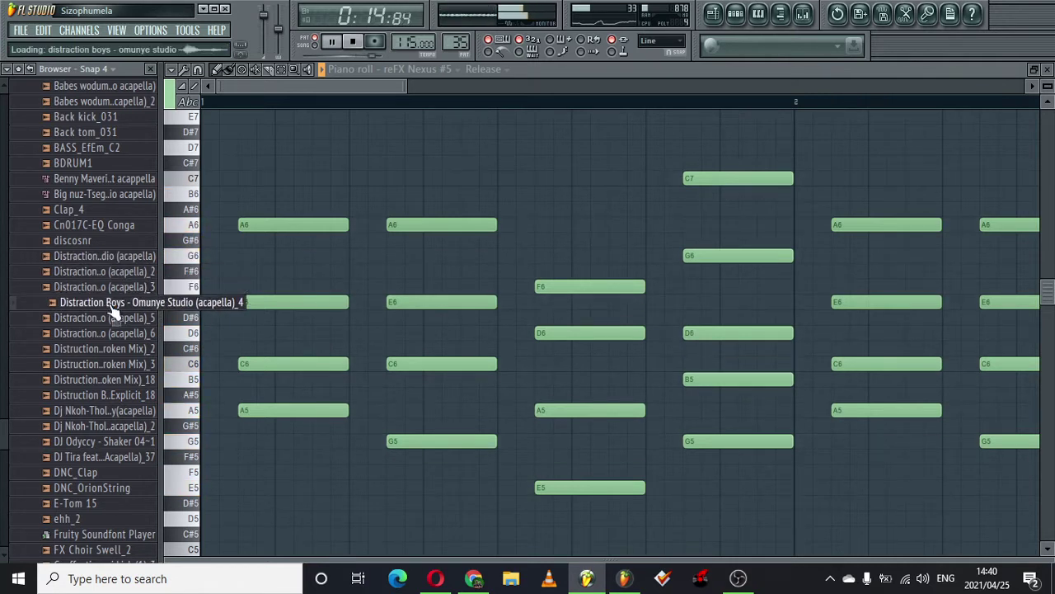
left_click(100, 411)
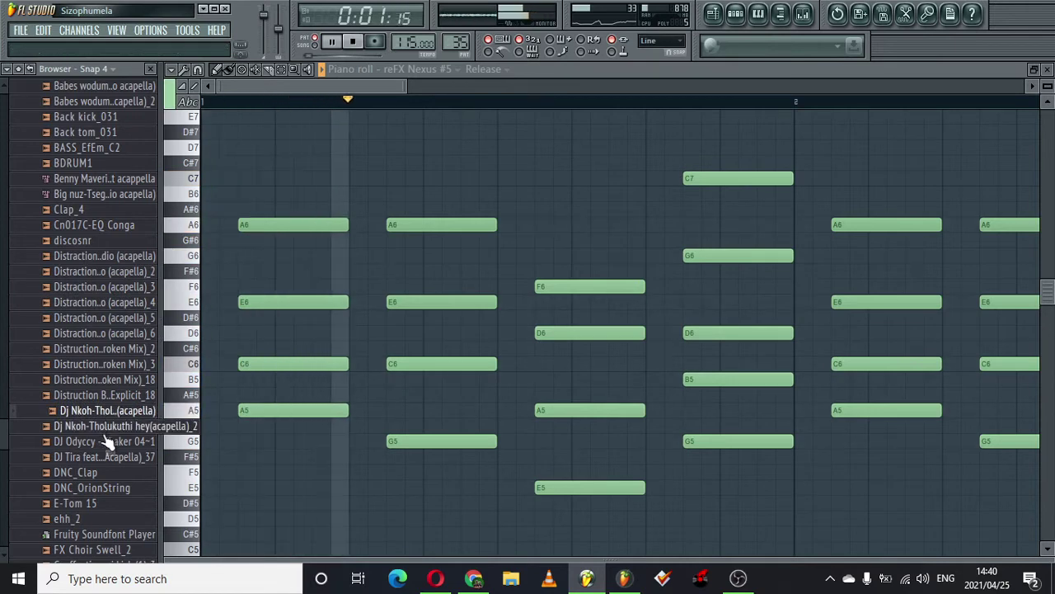
left_click(105, 426)
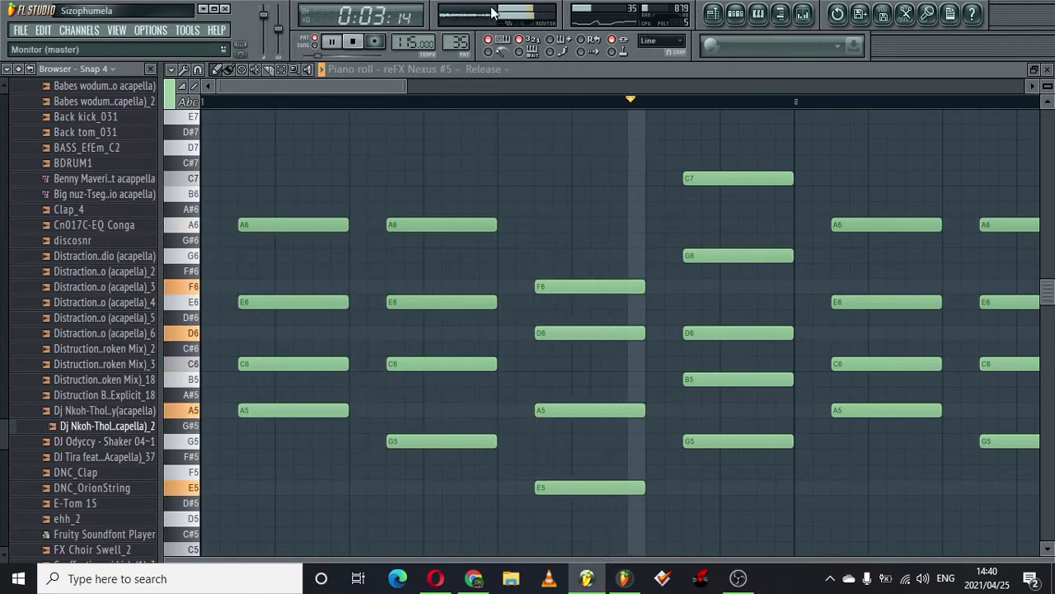
- Show all four bars of the reFX Nexus #5 chords, audition ehh_2, DNC_OrionString, DNC_Clap, Clap_4 and BASS_EfEm_C2, and return to the playlist
left_click_drag(407, 85, 917, 9)
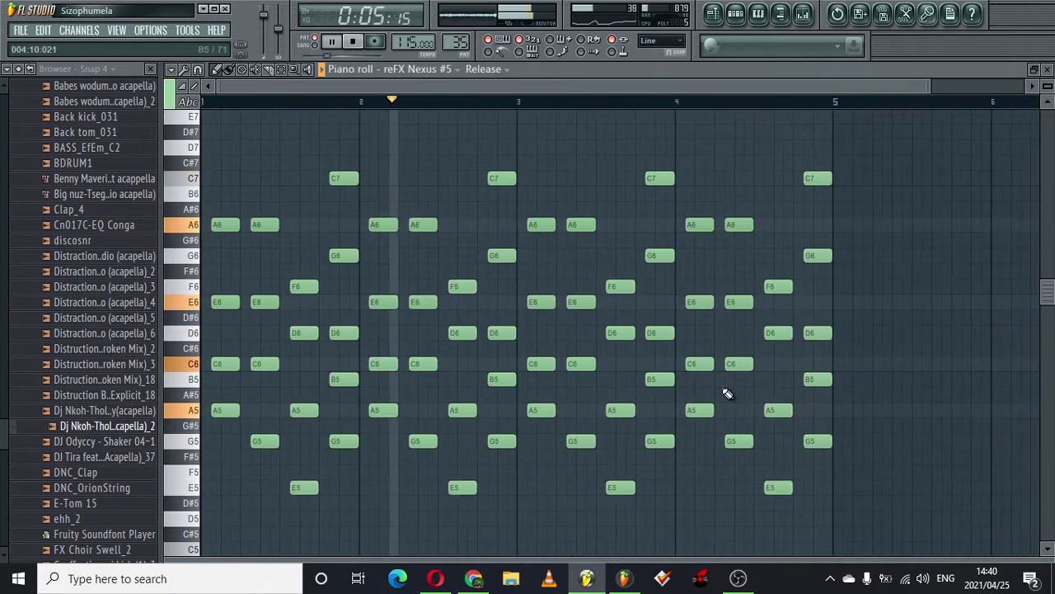
left_click(87, 518)
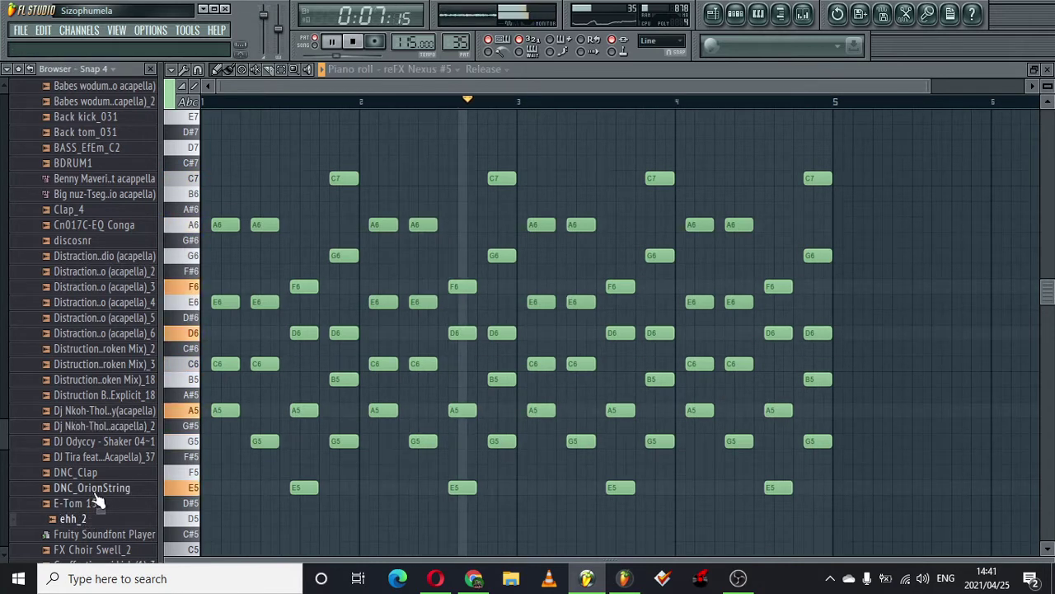
left_click(87, 488)
left_click(82, 472)
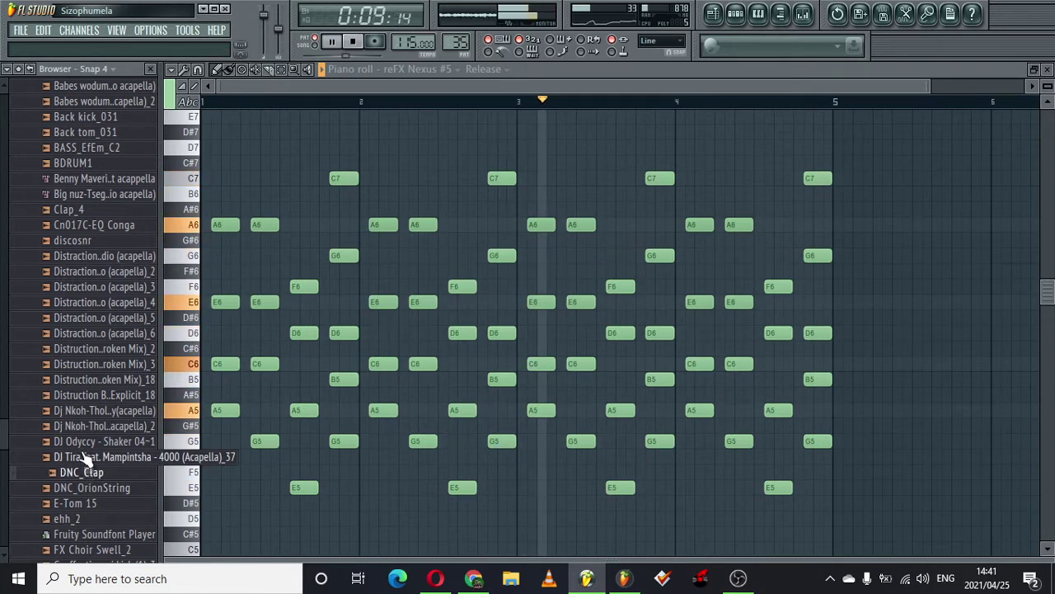
left_click(78, 211)
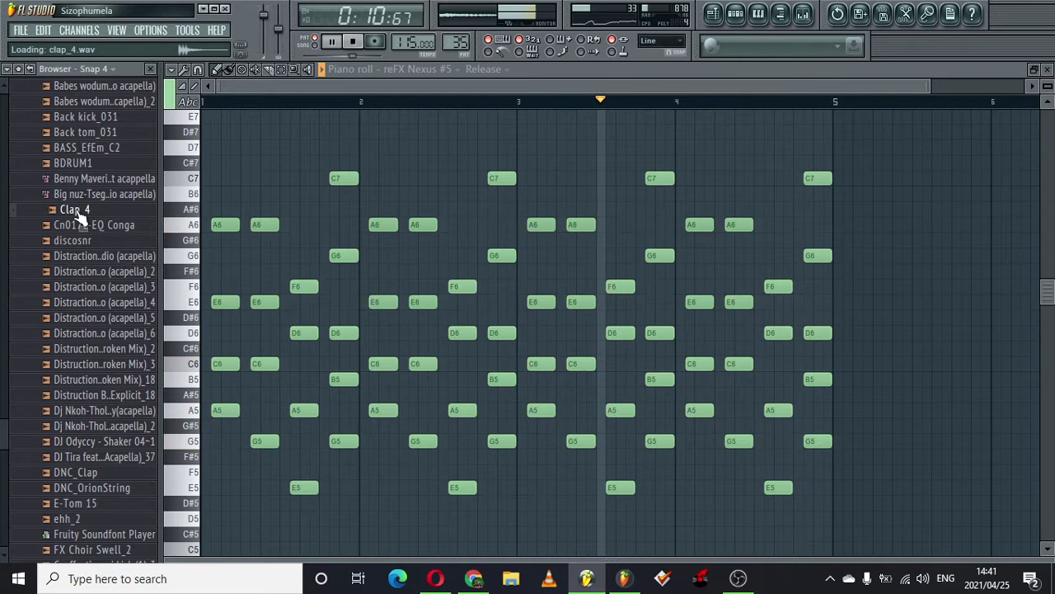
left_click(83, 149)
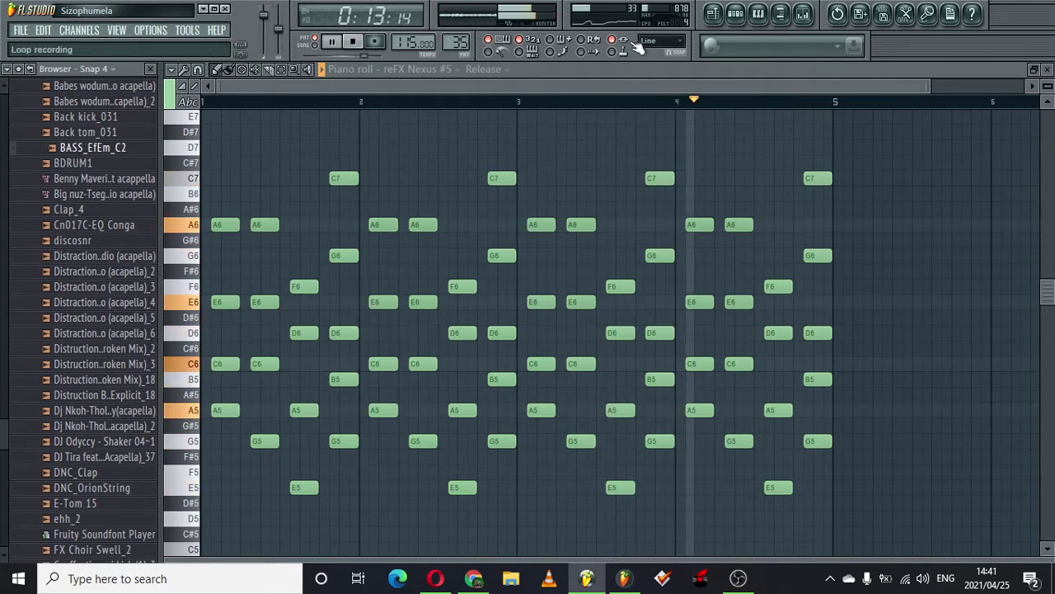
left_click(714, 17)
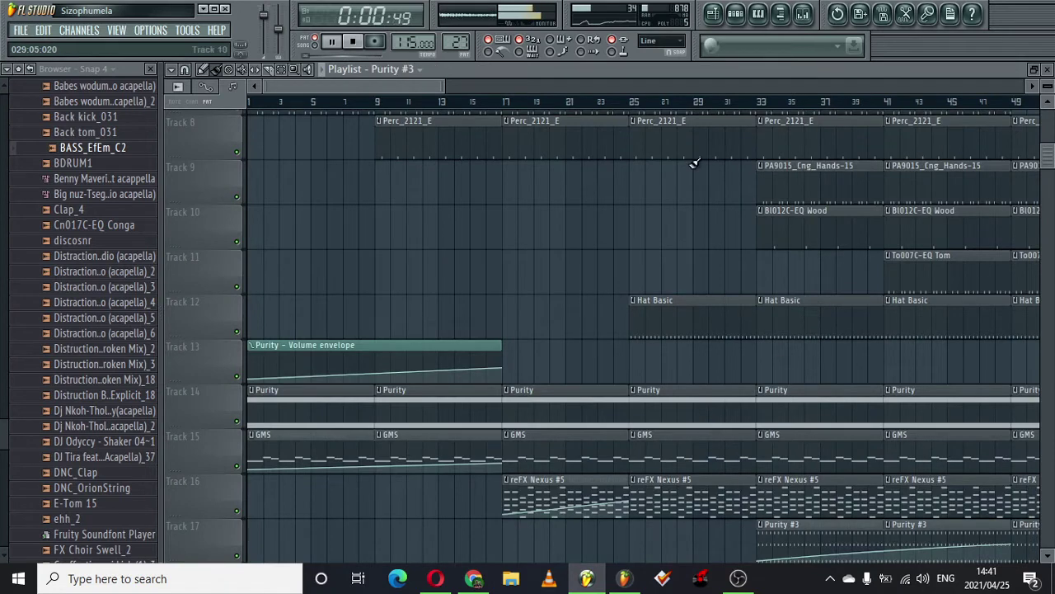
- View the Purity #3 channel's instrument preset and all four bars of its piano roll notes, and return to the playlist
left_click_drag(1050, 157, 1048, 179)
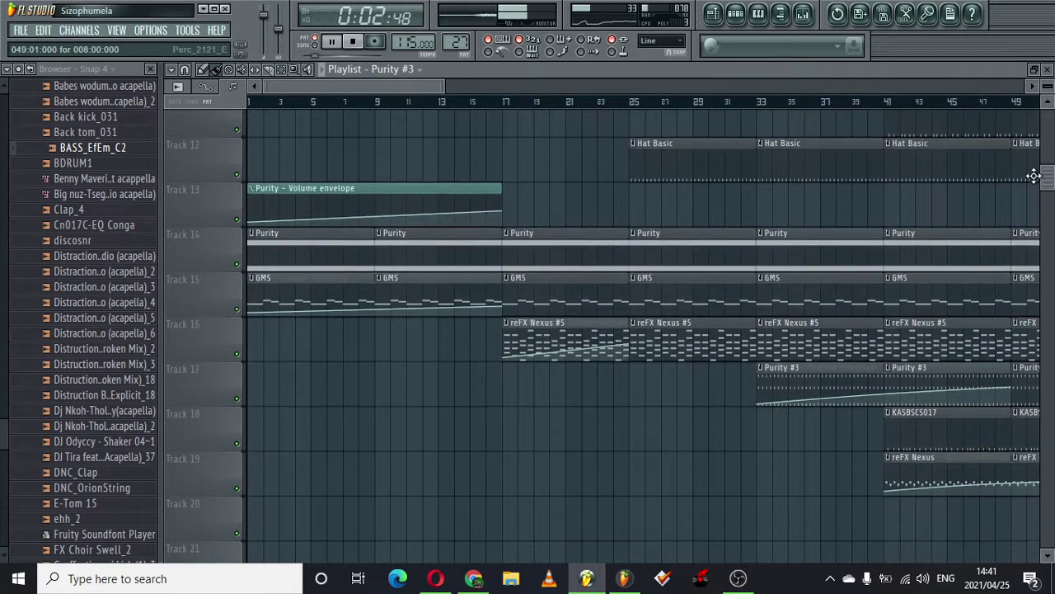
left_click(742, 15)
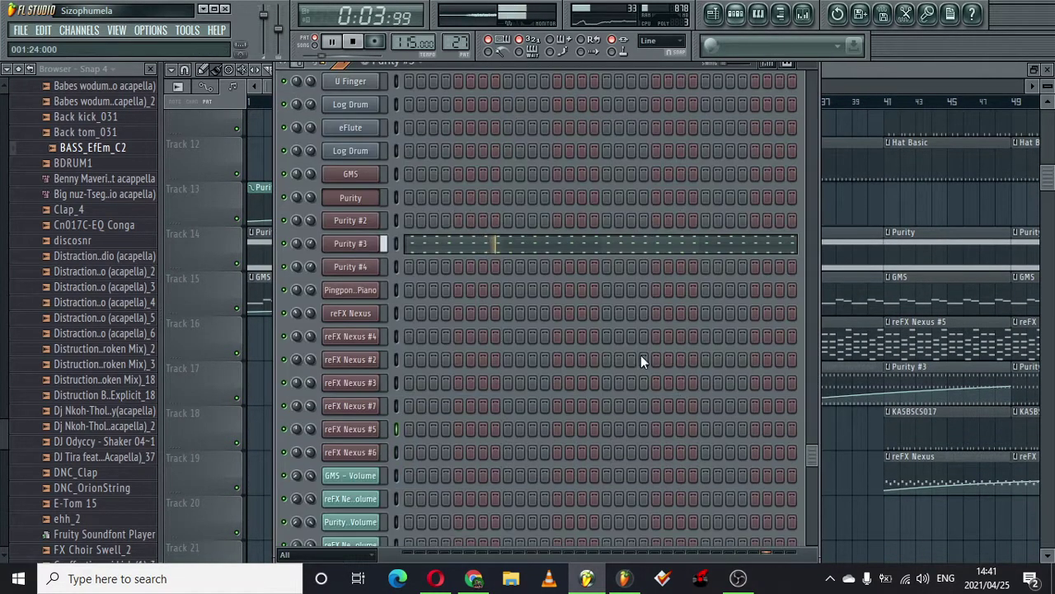
left_click(337, 247)
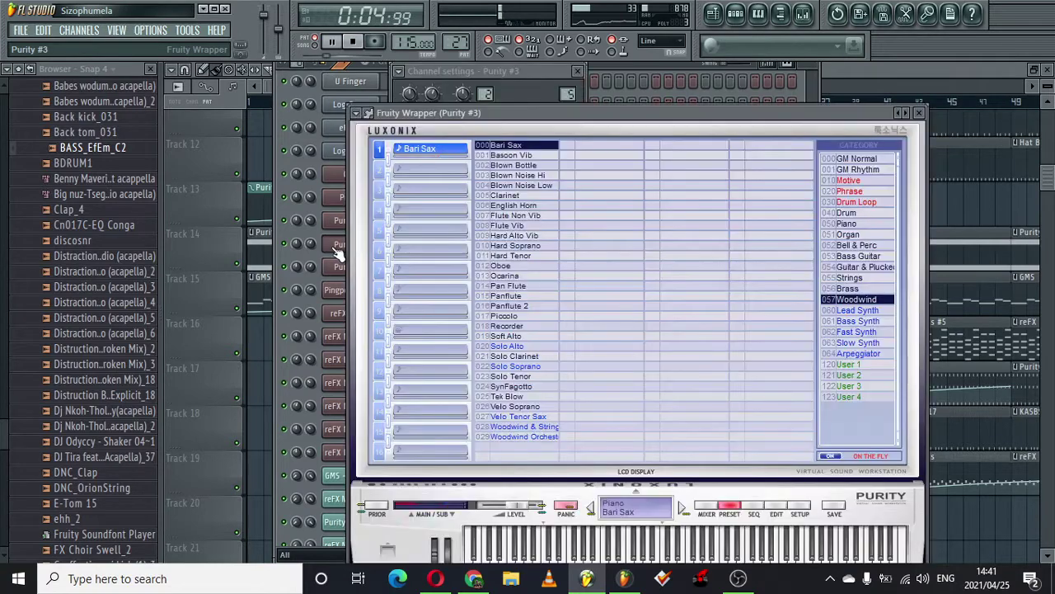
left_click(922, 113)
left_click(482, 238)
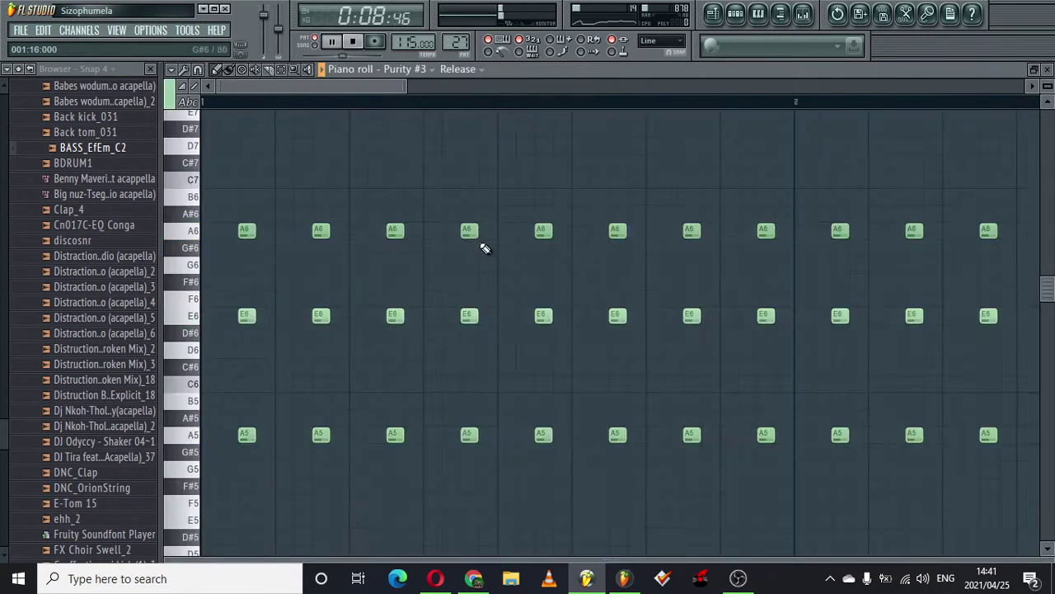
left_click_drag(409, 89, 948, 87)
left_click(713, 15)
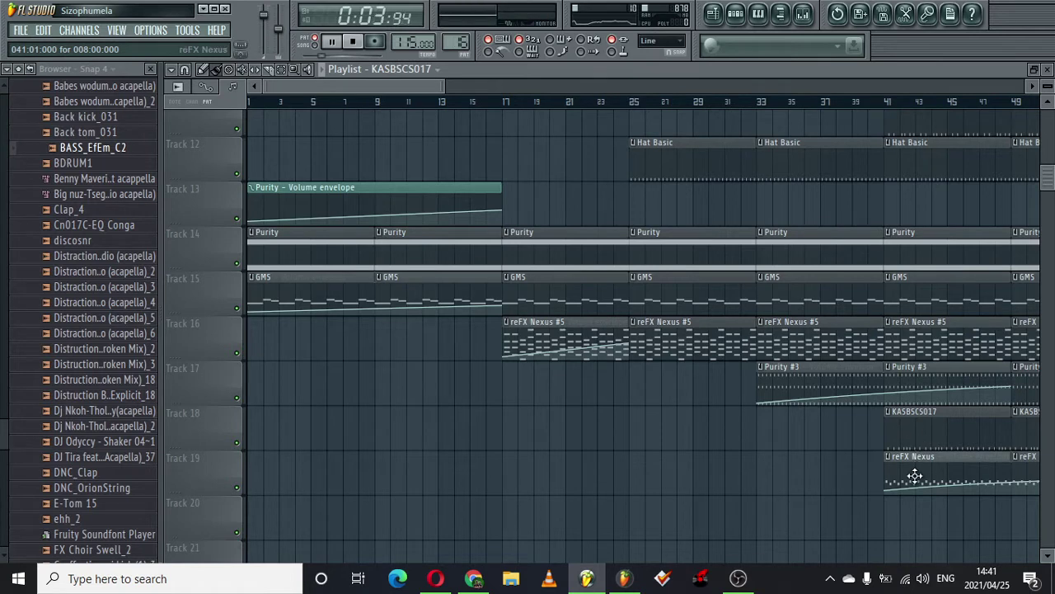
- Open the reFX Nexus pattern in the piano roll, show its notes from bar 1, view the channel's preset and return to the playlist
left_click_drag(425, 85, 549, 85)
double_click(454, 471)
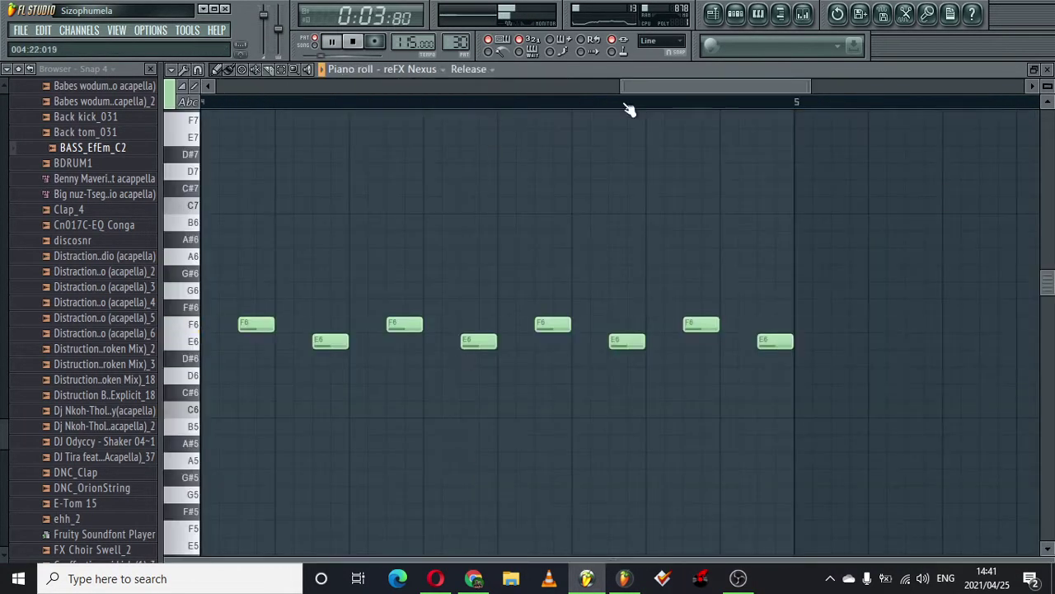
left_click_drag(653, 83, 111, 95)
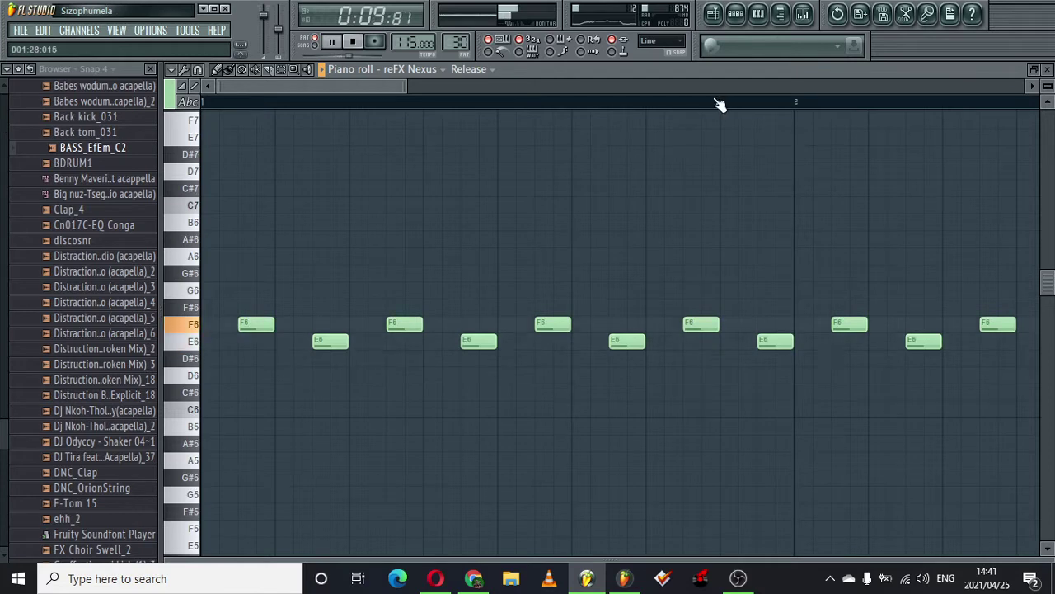
left_click(755, 13)
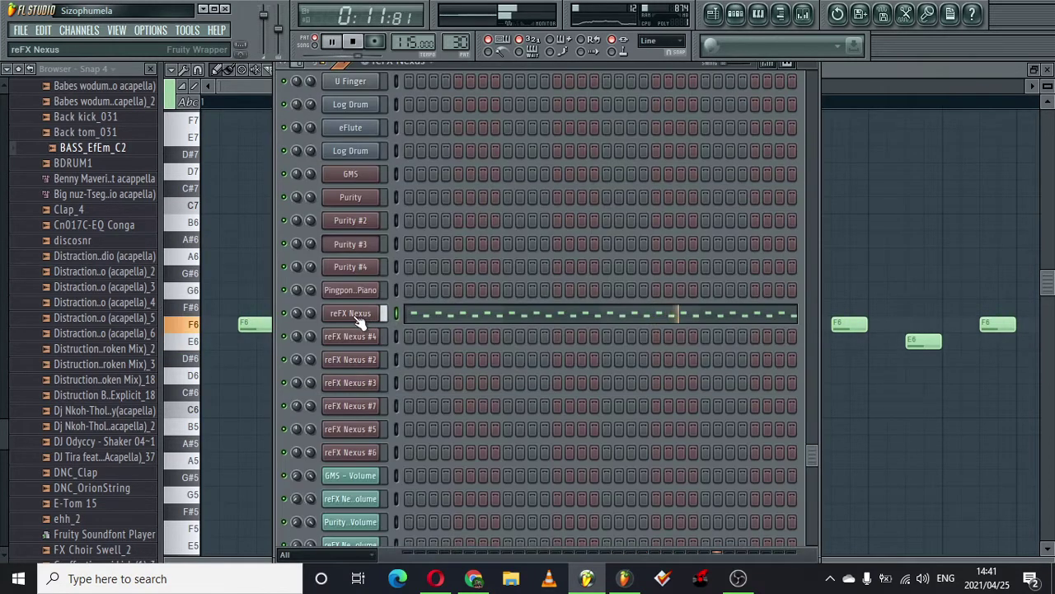
left_click(357, 317)
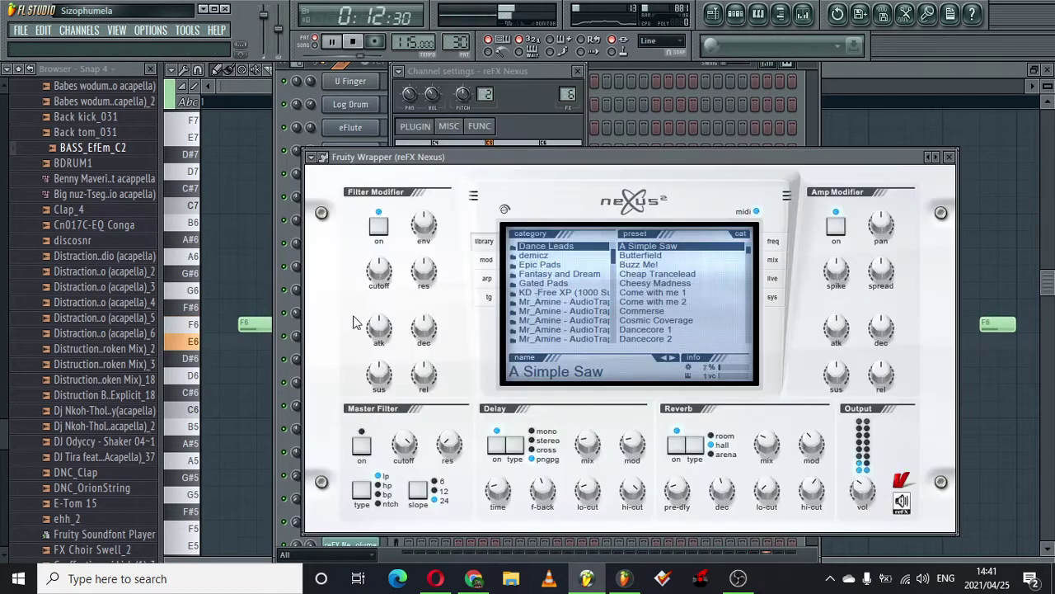
left_click(727, 21)
- Find the reFX Nexus #2 pattern on Track 23, view its channel's preset and piano roll notes, and return to the playlist
left_click_drag(476, 83, 602, 79)
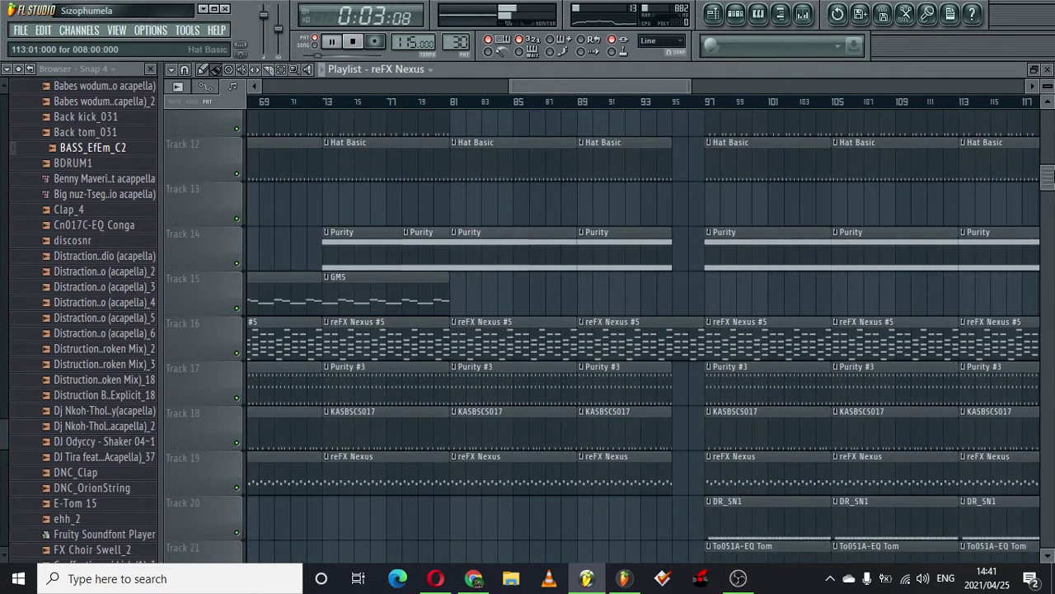
left_click_drag(1047, 175, 1049, 216)
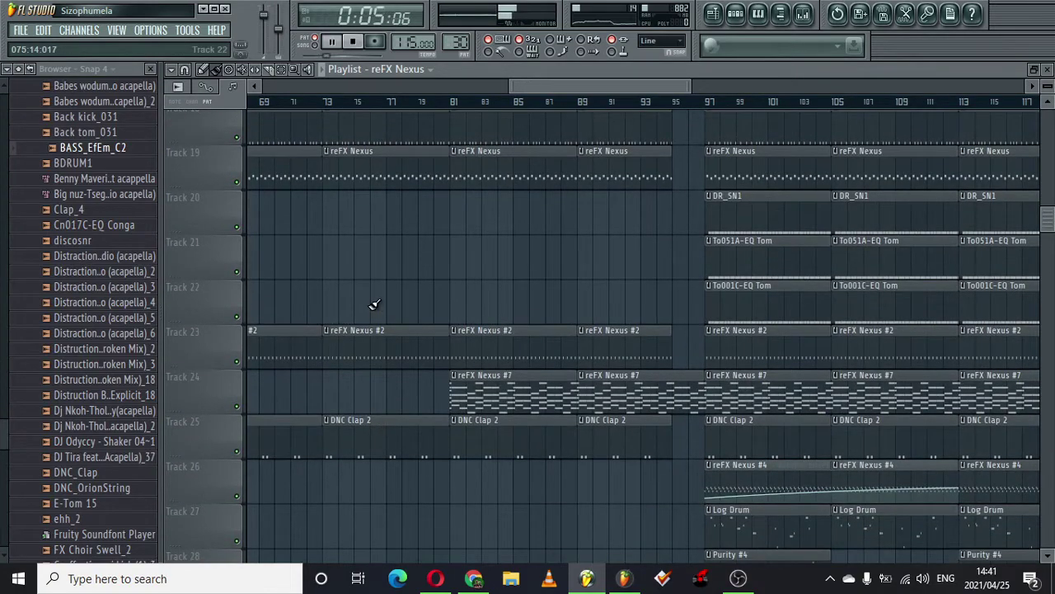
left_click(738, 14)
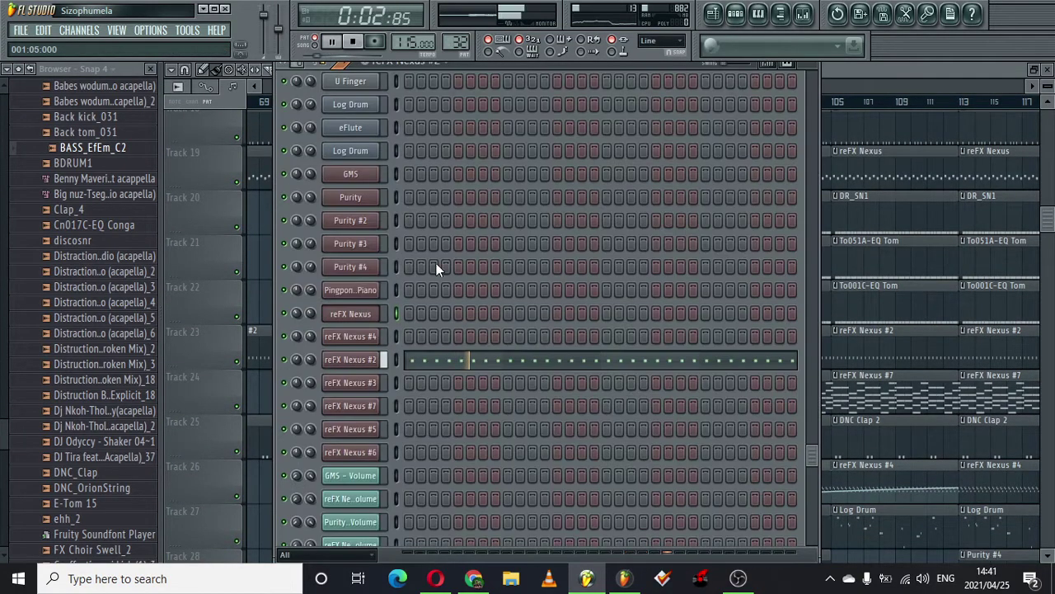
left_click(372, 360)
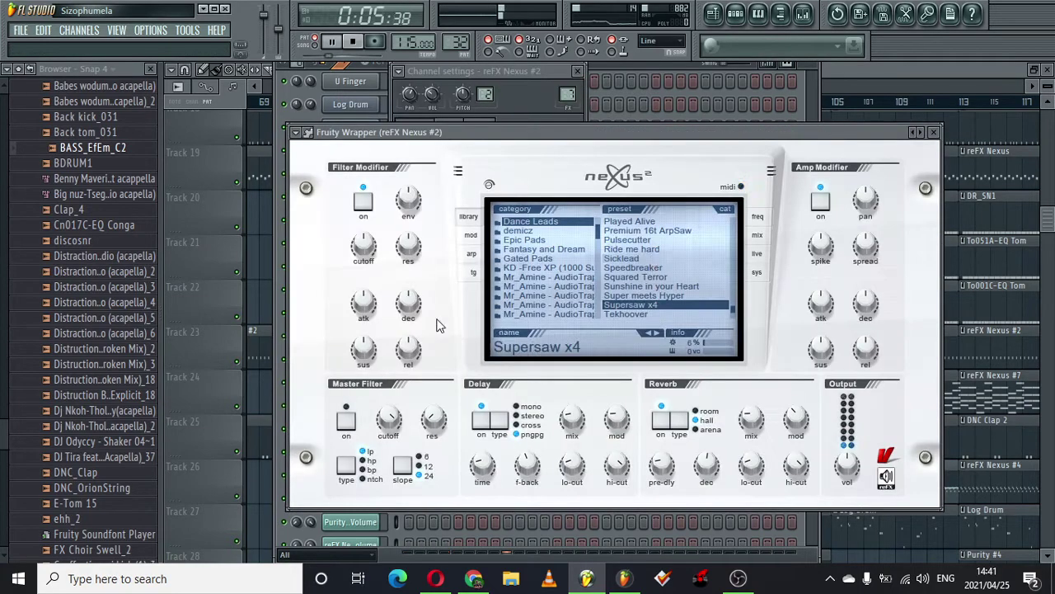
left_click(938, 132)
key("F7")
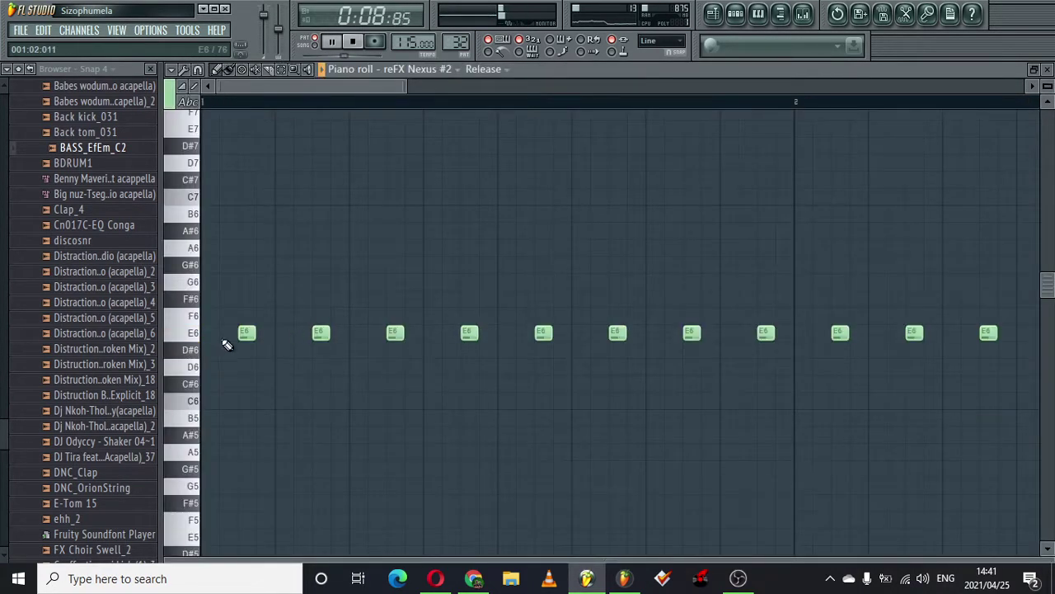
left_click(723, 13)
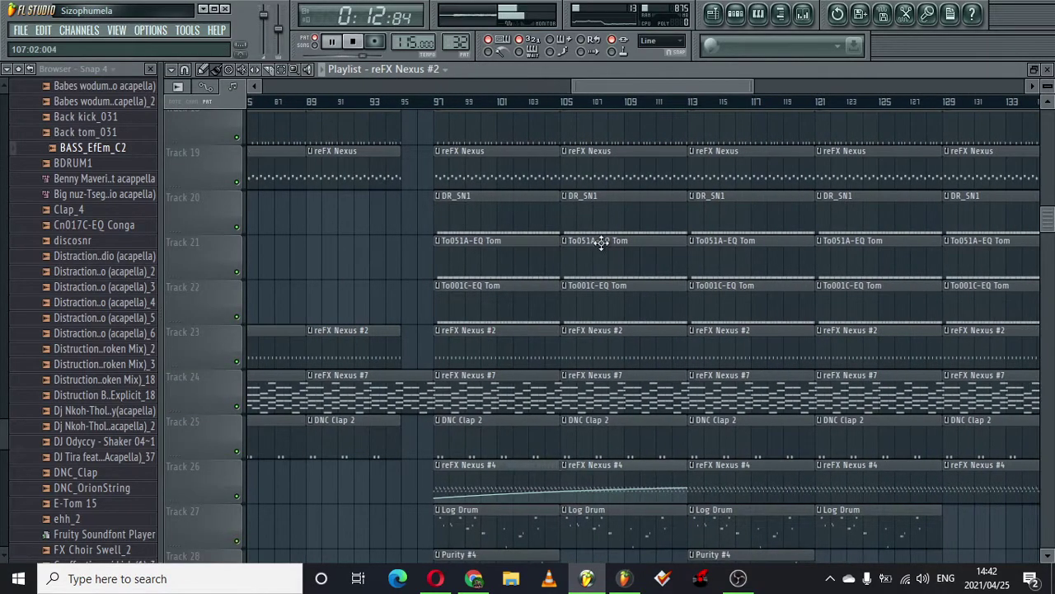
- Open the reFX Nexus #4 channel's notes in the piano roll and show all four bars
left_click(742, 13)
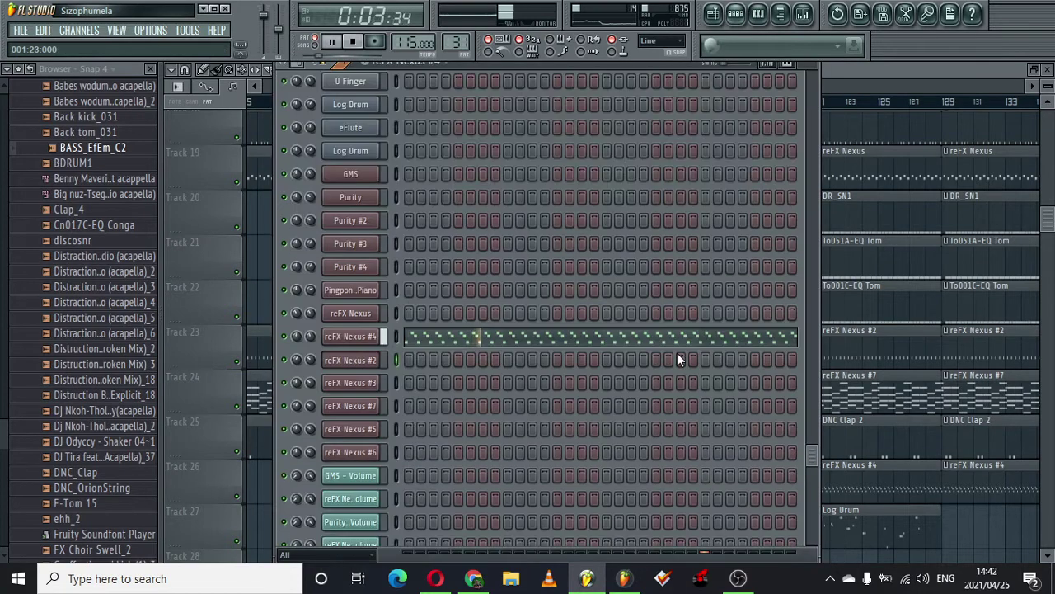
left_click(401, 339)
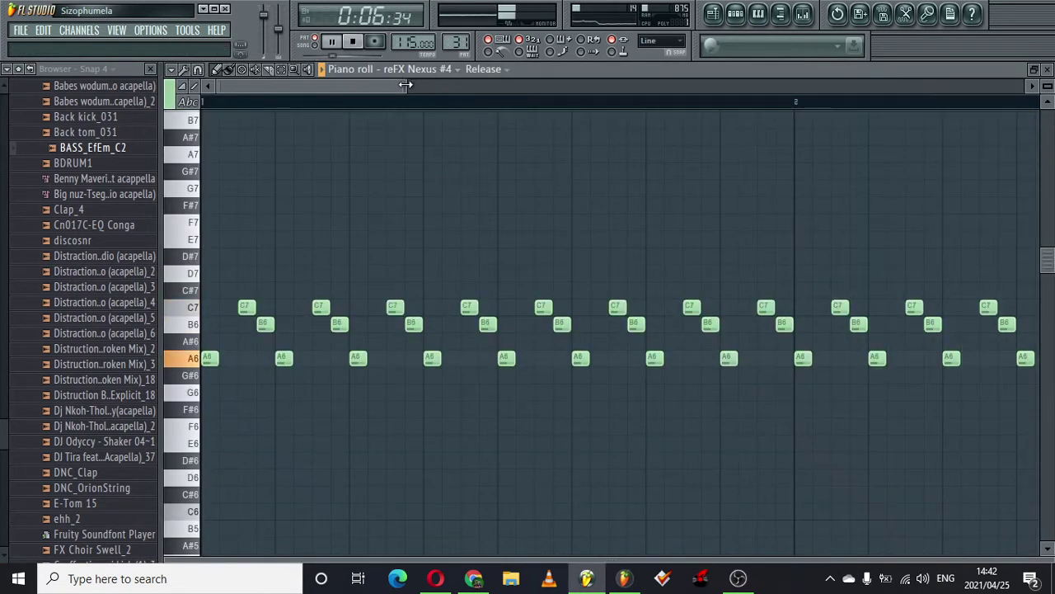
left_click_drag(406, 85, 901, 46)
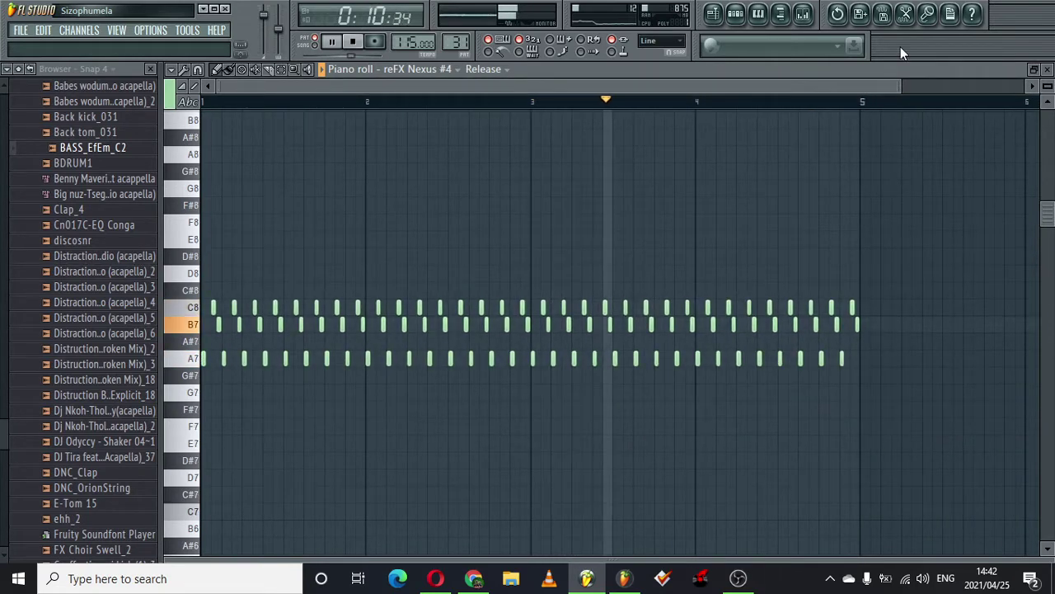
- Try the reFX Nexus #4 notes up to two octaves higher, and move them back to their original octave
key("ctrl+Up")
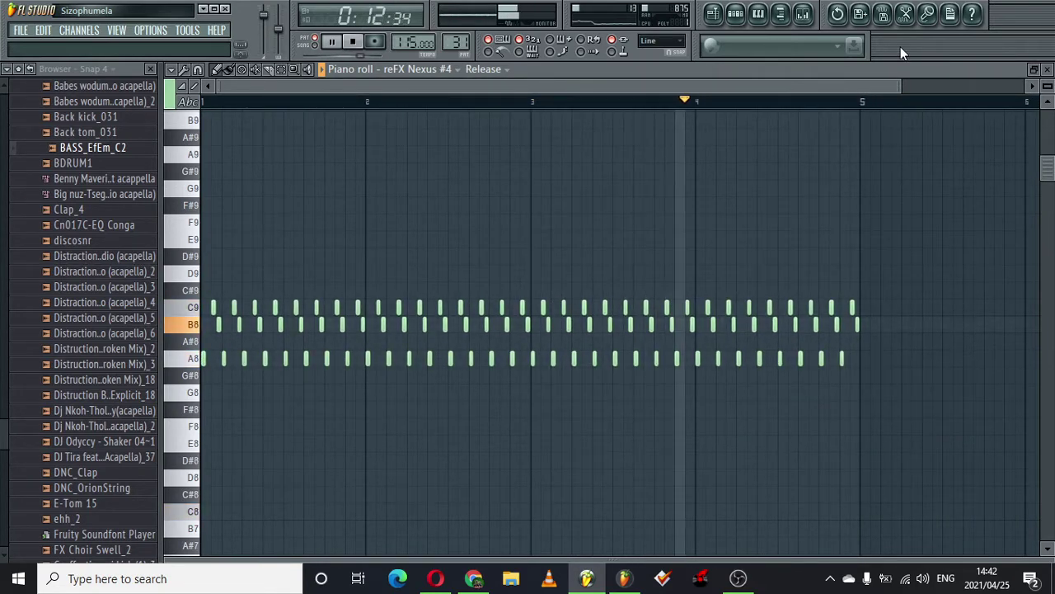
key("ctrl+Down")
key("ctrl+Down")
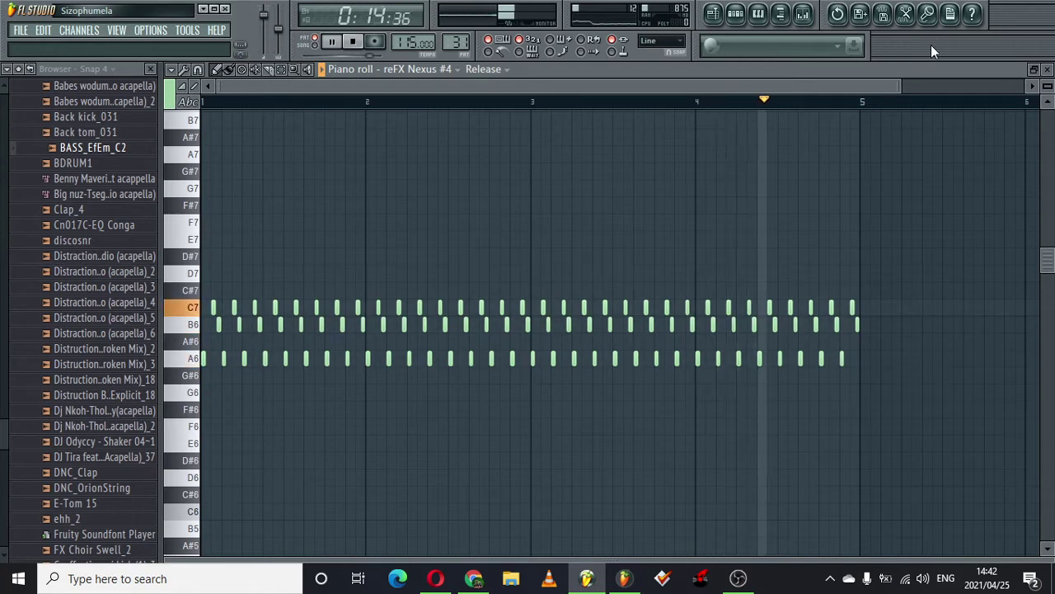
- View the reFX Nexus #4 channel's instrument preset and return to the playlist
left_click(714, 14)
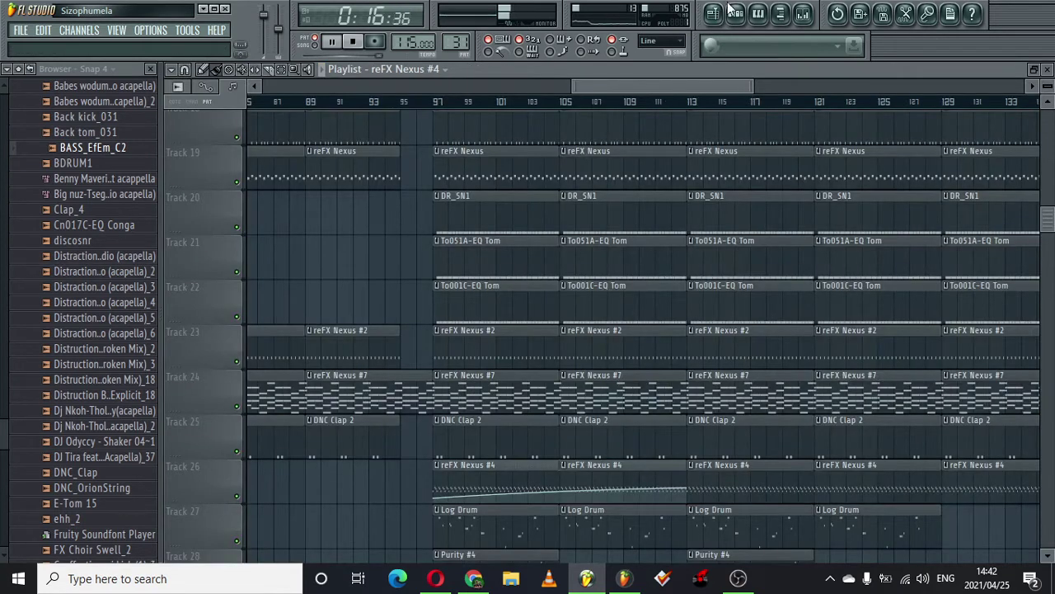
left_click(736, 15)
left_click(353, 338)
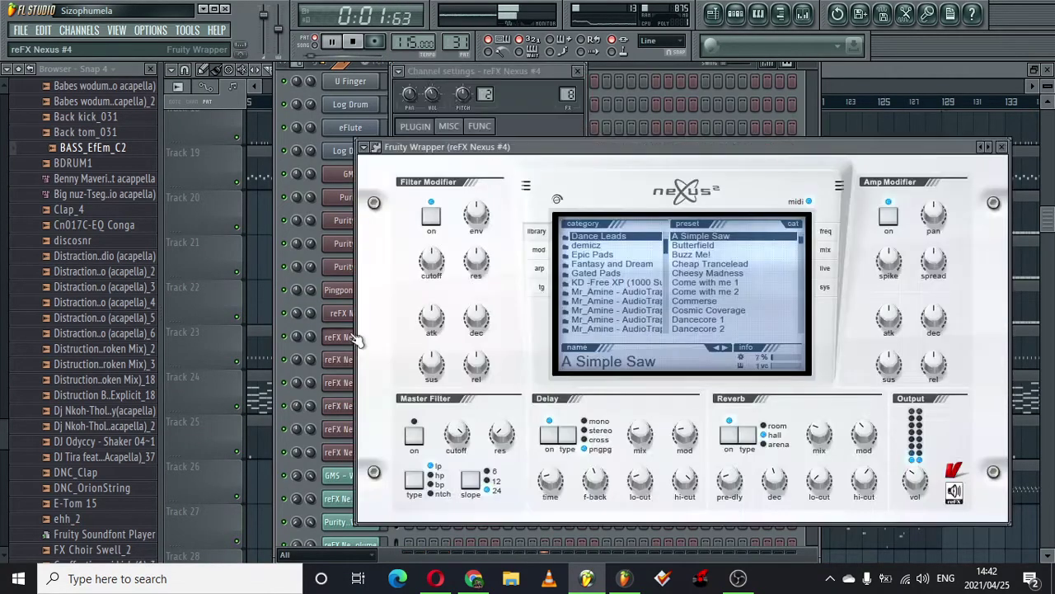
left_click_drag(744, 158, 588, 141)
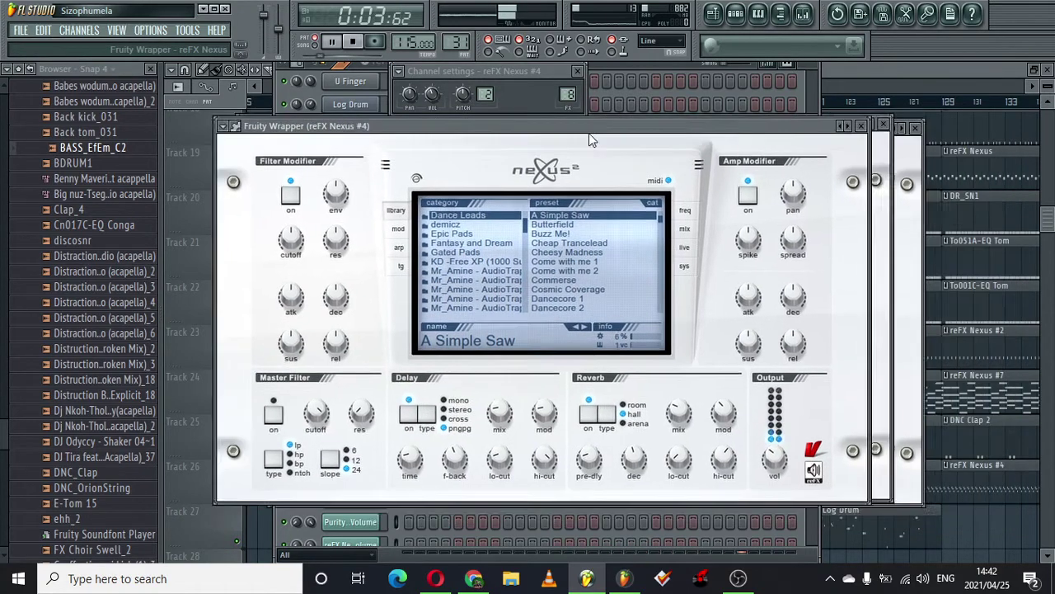
left_click(714, 15)
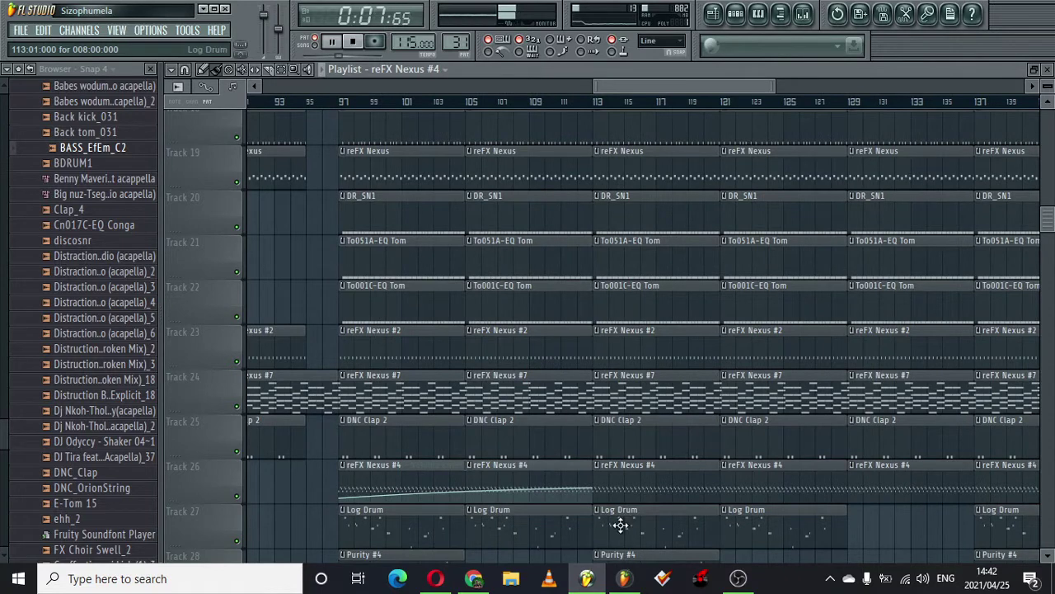
- Show all four bars of the Purity #4 pattern from Track 28 in the piano roll, view its instrument preset and return to the playlist
left_click_drag(1043, 229, 1049, 266)
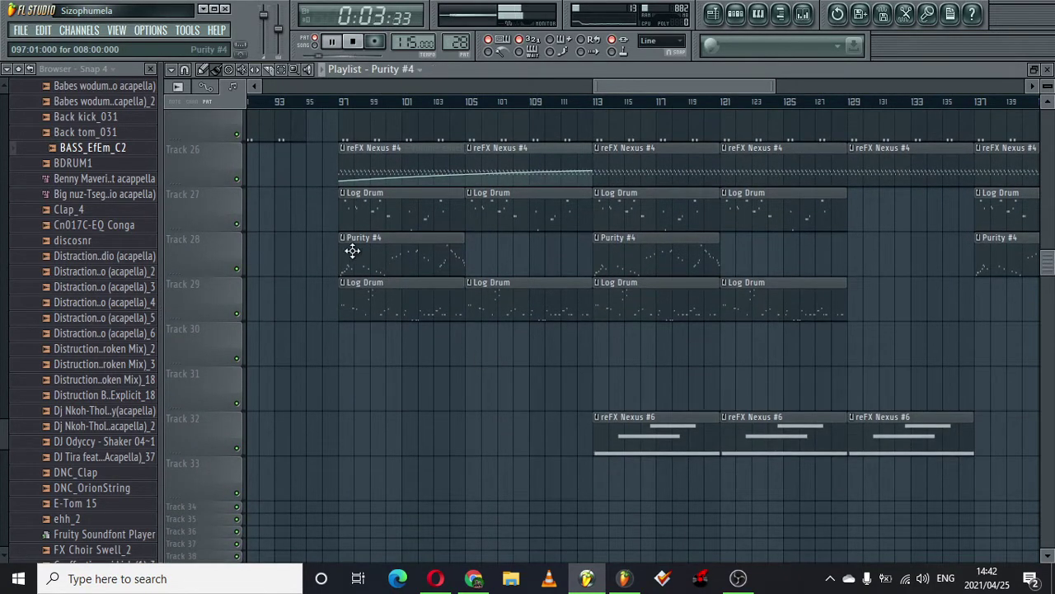
double_click(396, 261)
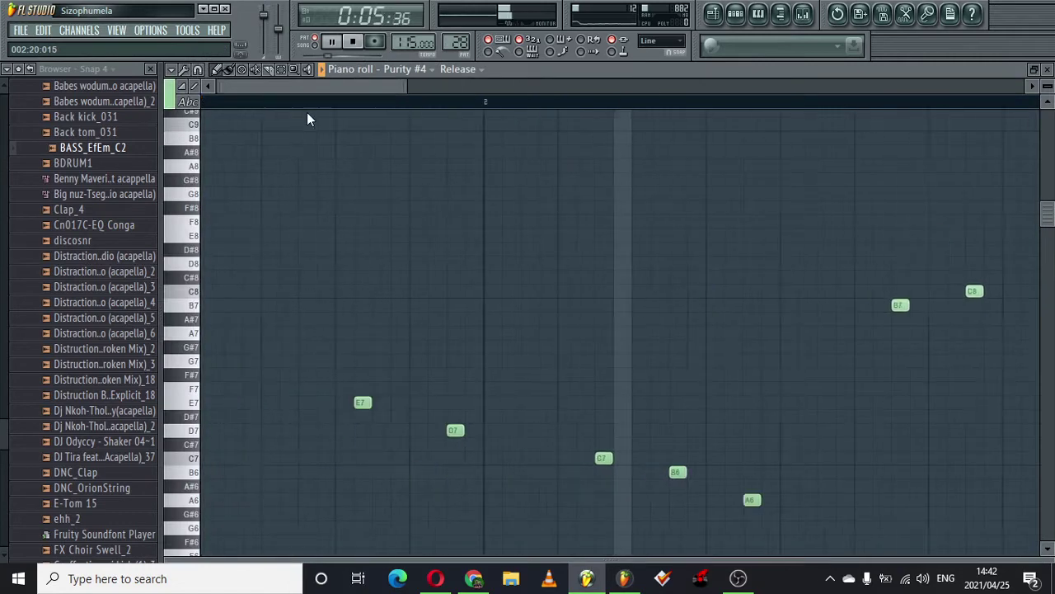
left_click_drag(403, 84, 769, 67)
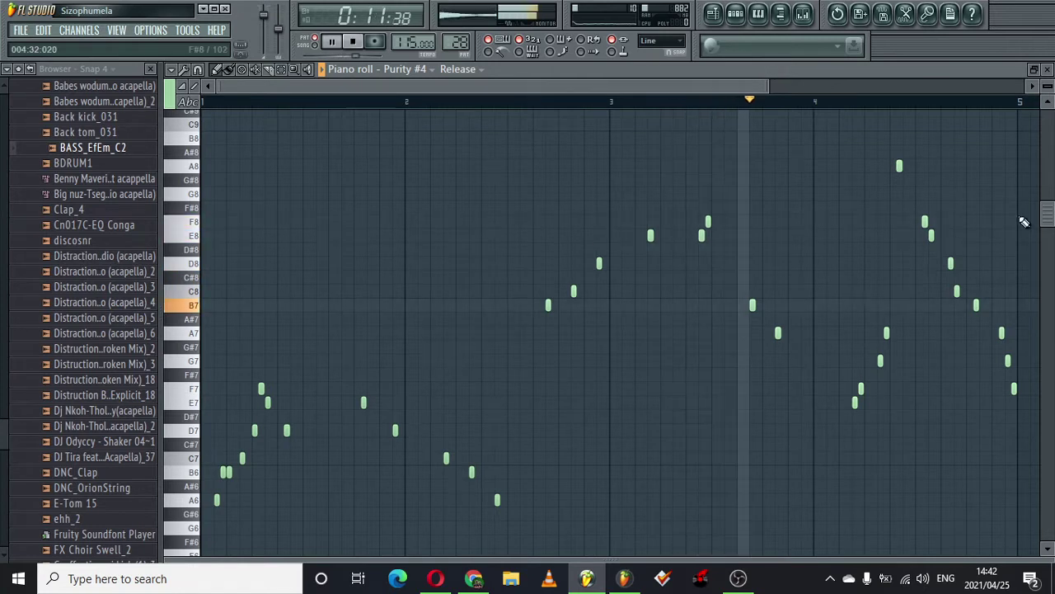
left_click(738, 16)
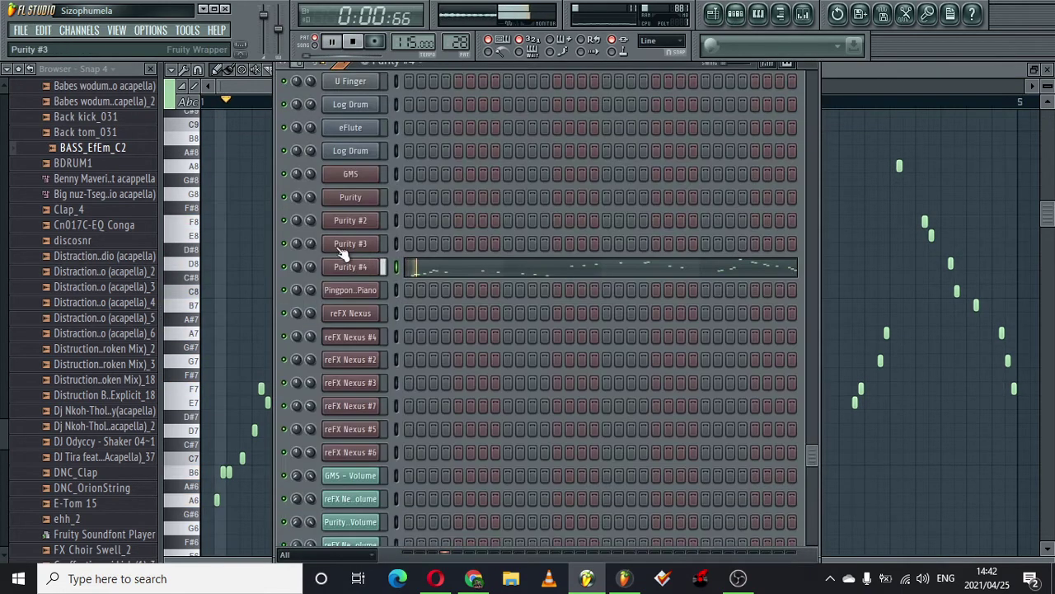
left_click(346, 267)
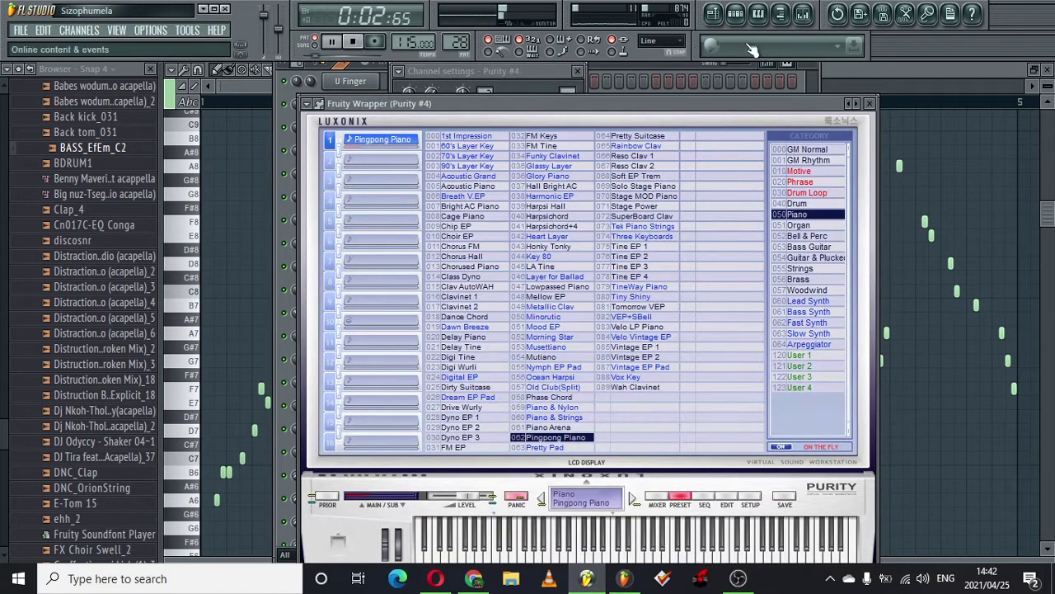
left_click(714, 15)
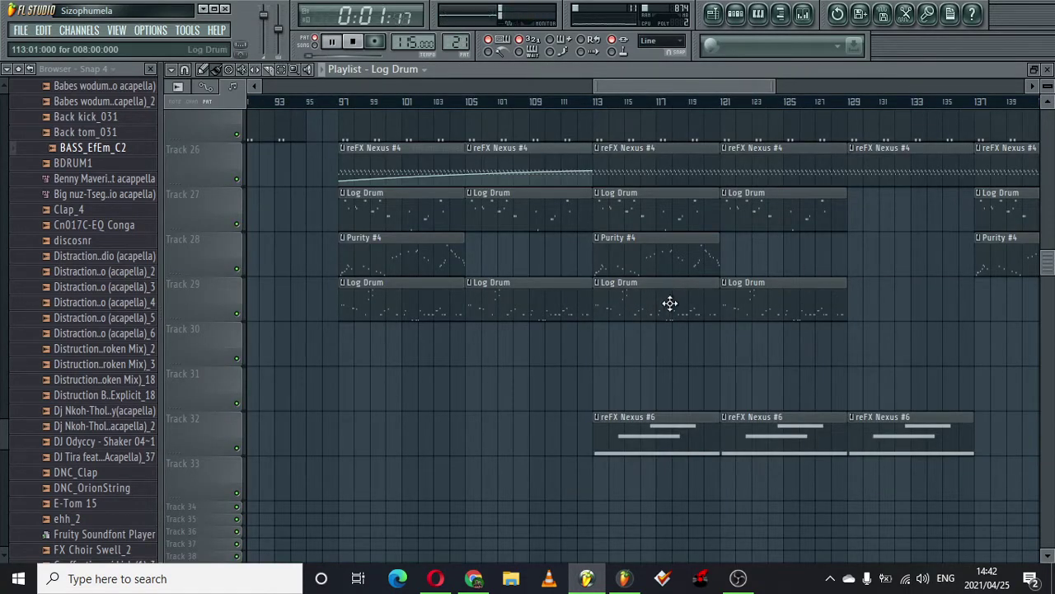
- Show the Track 29 Log Drum notes in the piano roll, view the channel's Fruity DX10 settings and return to the playlist's reFX Nexus #6 clips
double_click(670, 302)
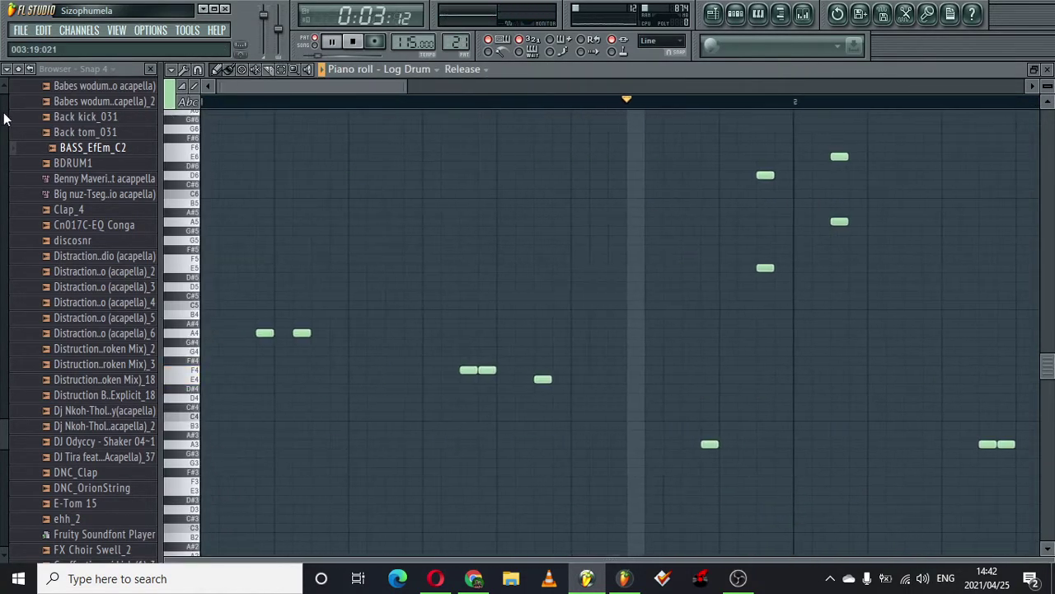
left_click_drag(405, 85, 669, 58)
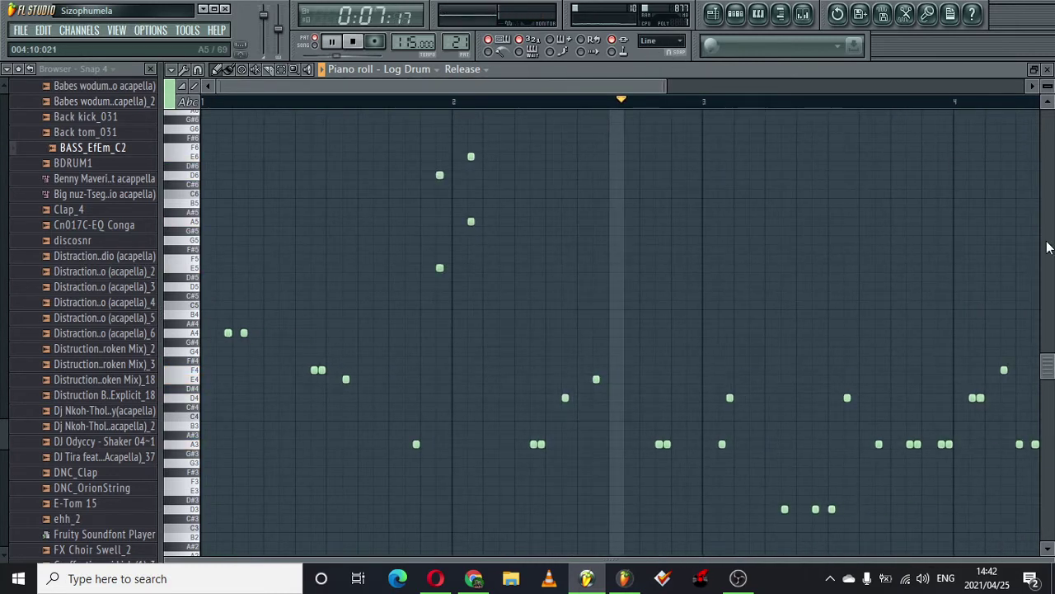
key("F6")
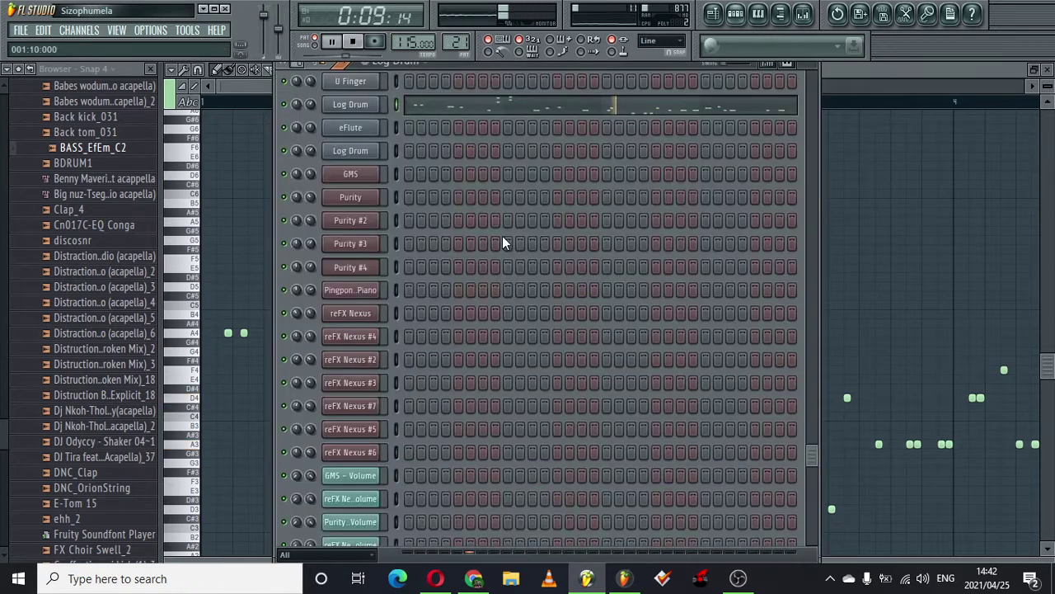
left_click(353, 105)
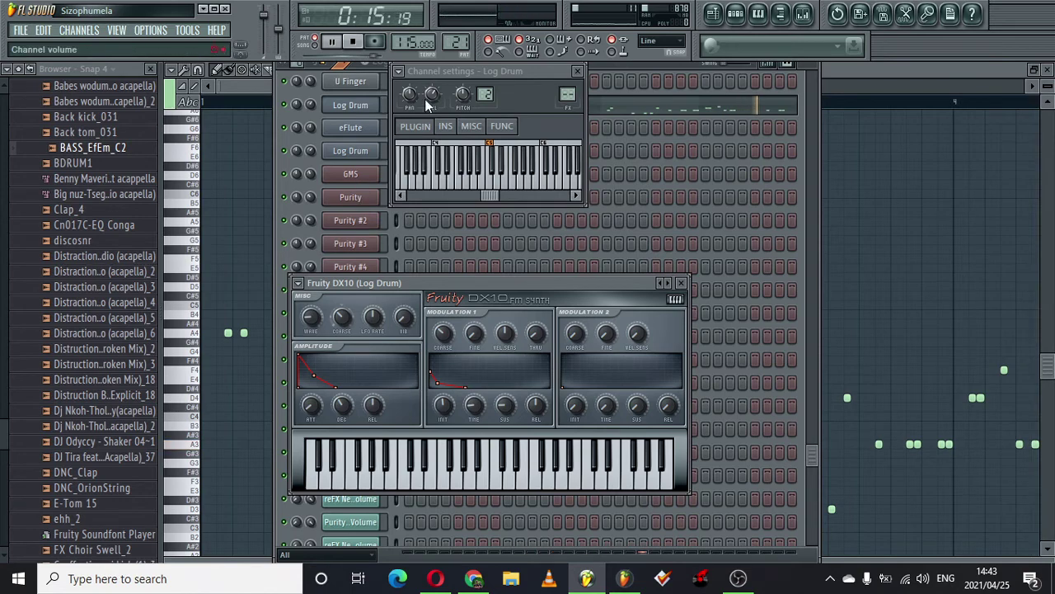
left_click(714, 13)
left_click_drag(661, 82, 741, 81)
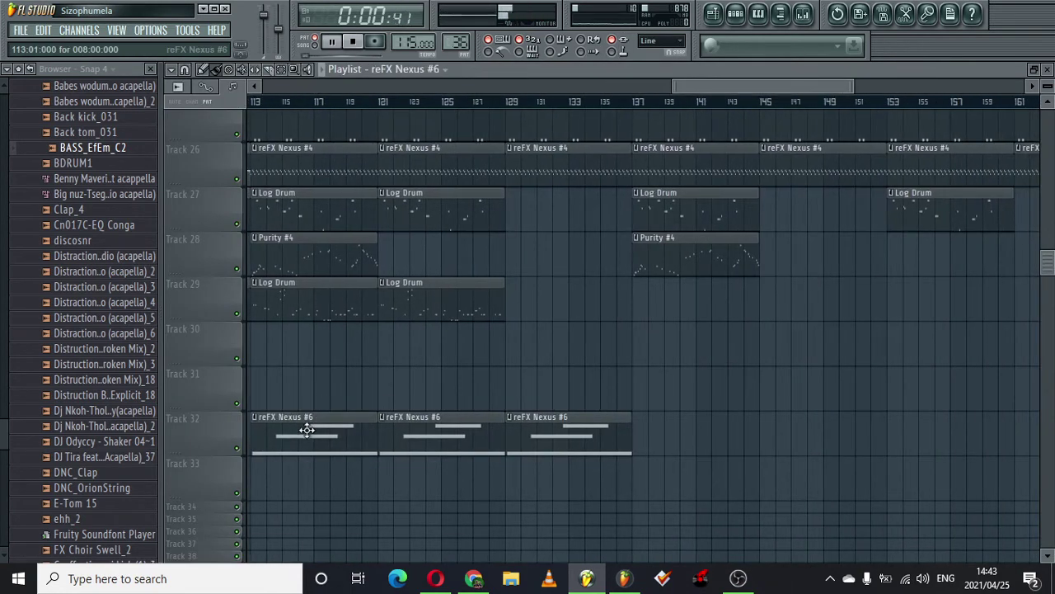
- Show all four bars of the reFX Nexus #7 pattern from Track 24 in the piano roll
left_click_drag(1047, 258, 1045, 233)
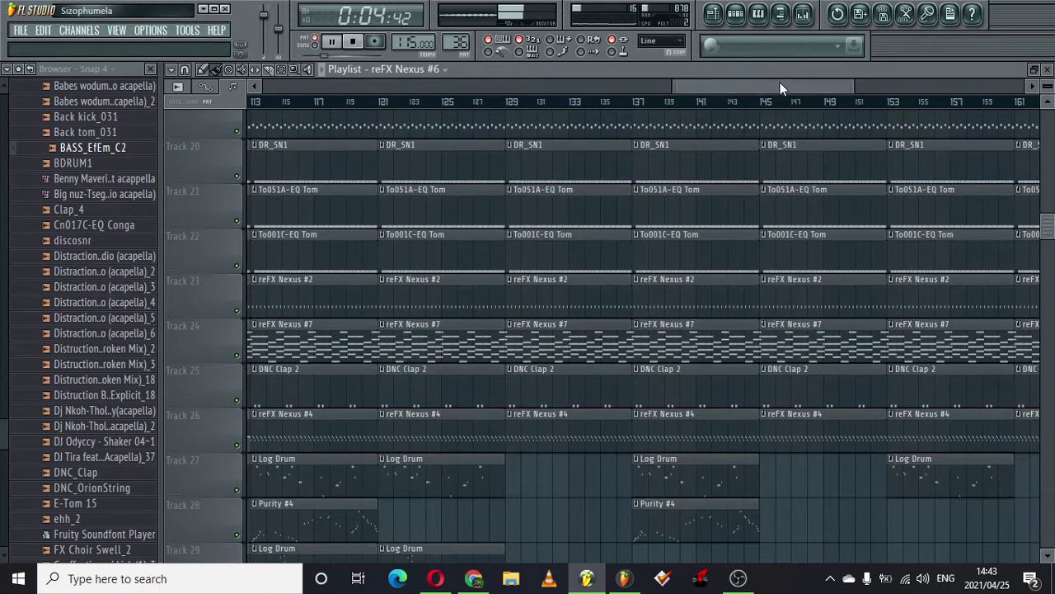
left_click_drag(781, 83, 721, 82)
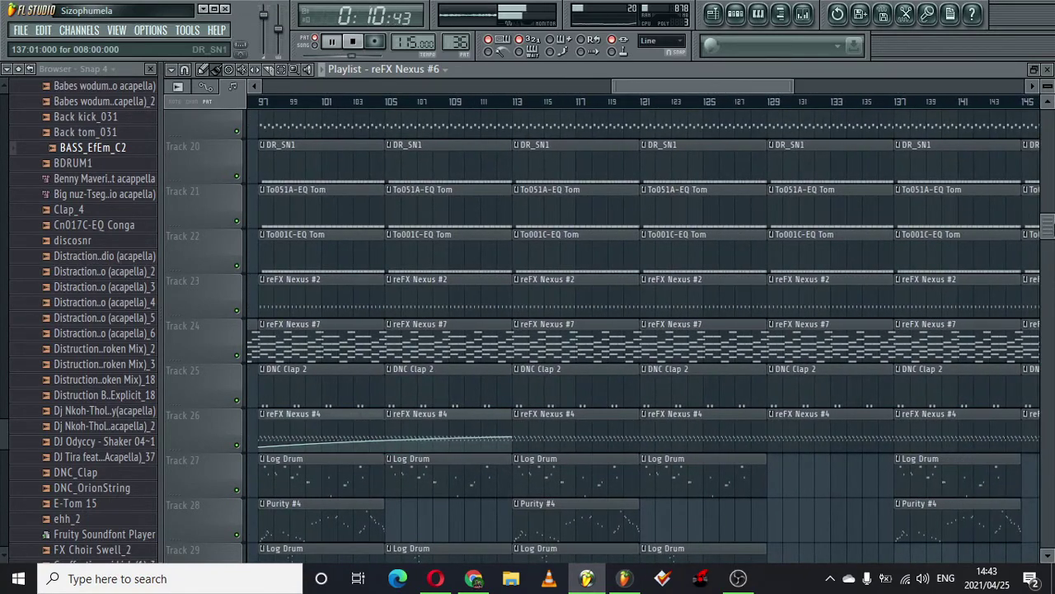
left_click_drag(1047, 225, 1050, 246)
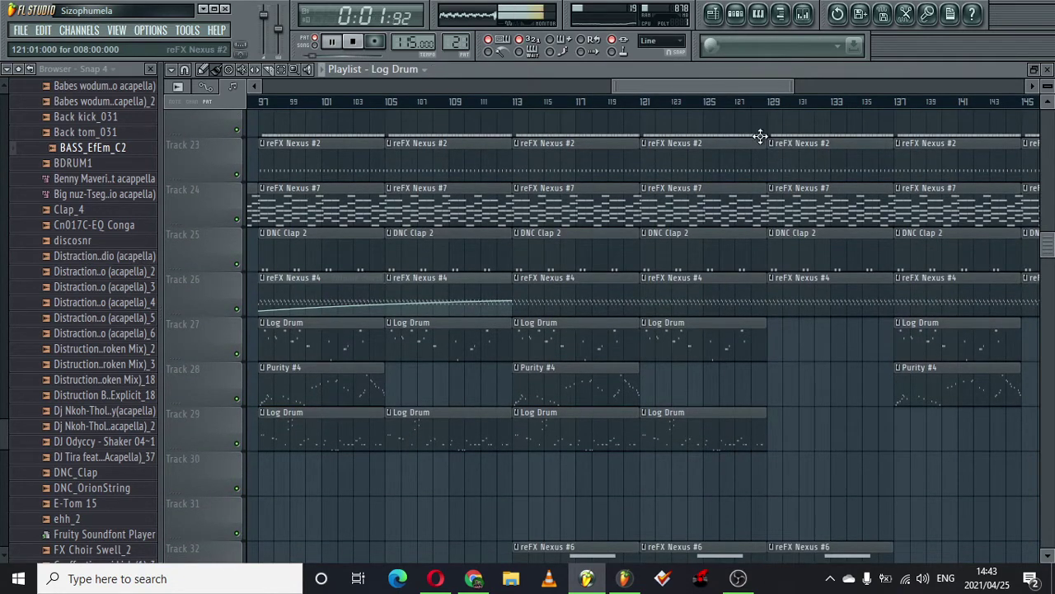
left_click_drag(732, 89, 879, 82)
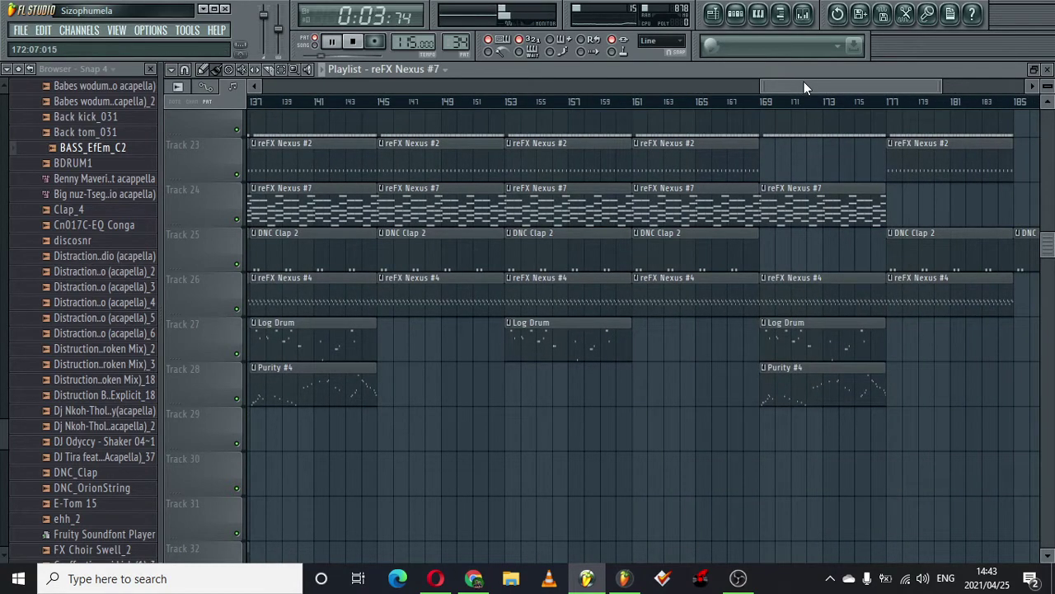
left_click_drag(804, 82, 682, 78)
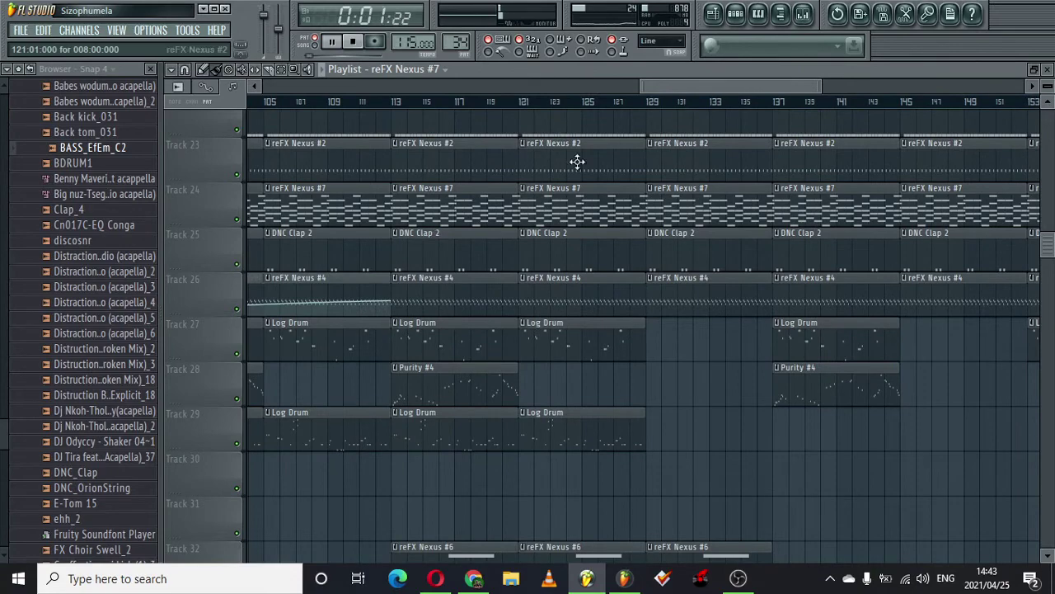
scroll(643, 330, "up", 6)
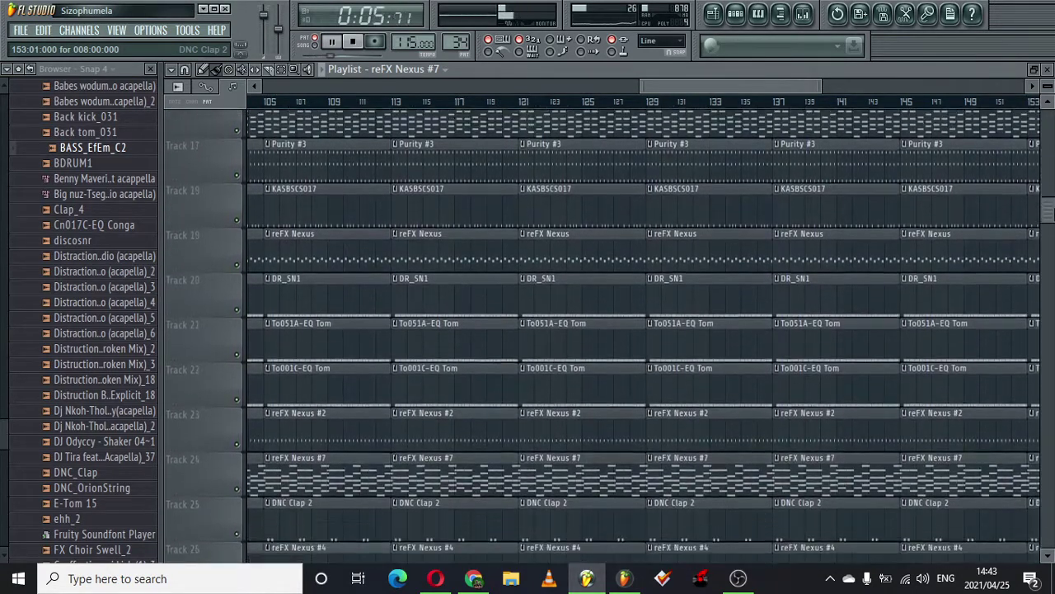
scroll(627, 392, "down", 1)
double_click(582, 448)
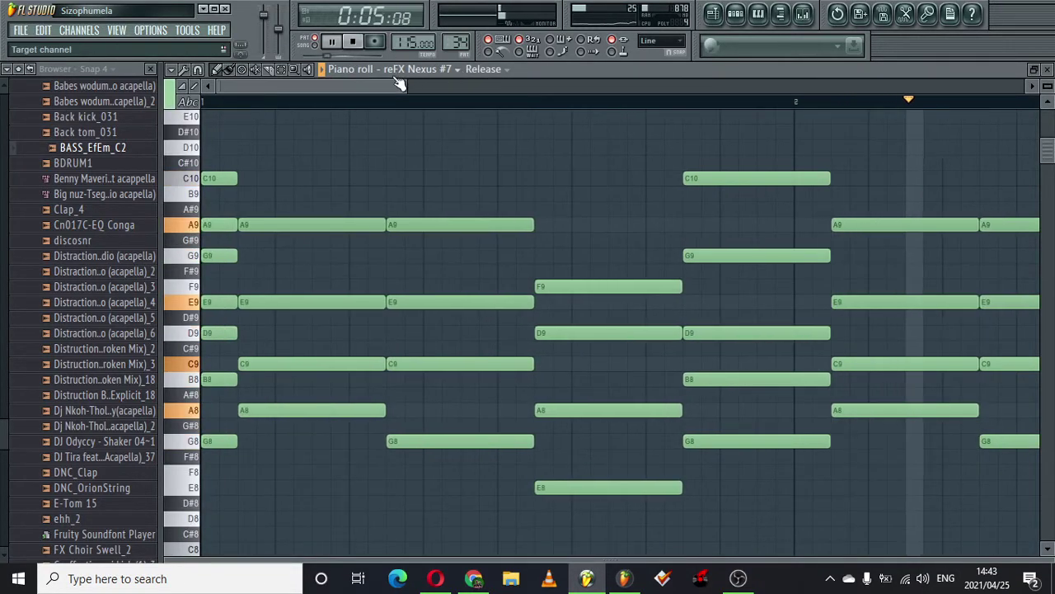
left_click_drag(401, 86, 875, 66)
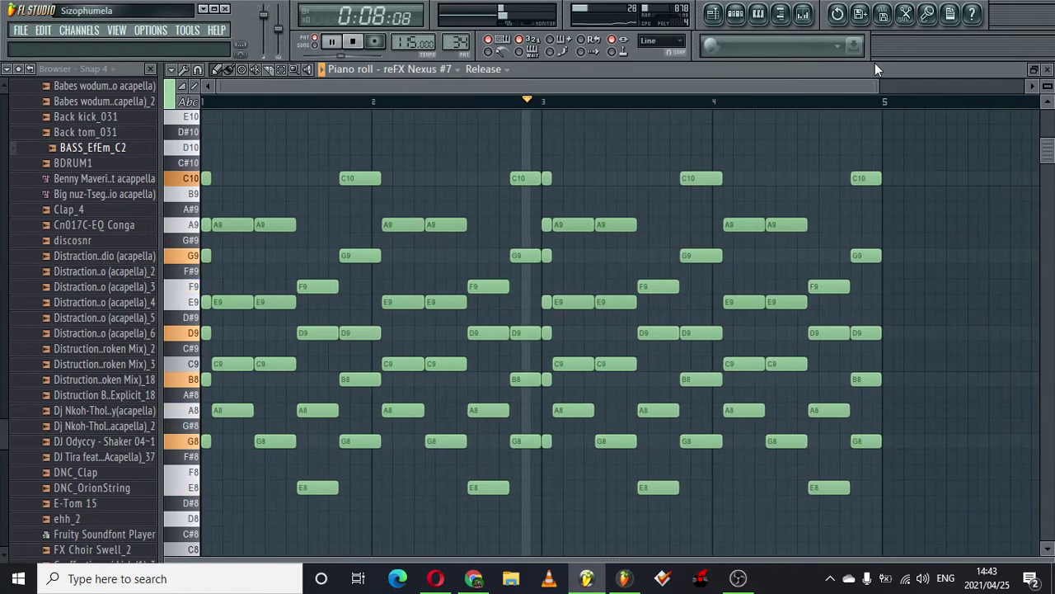
- View the reFX Nexus #7 channel's instrument preset and switch playback to song mode
left_click(735, 13)
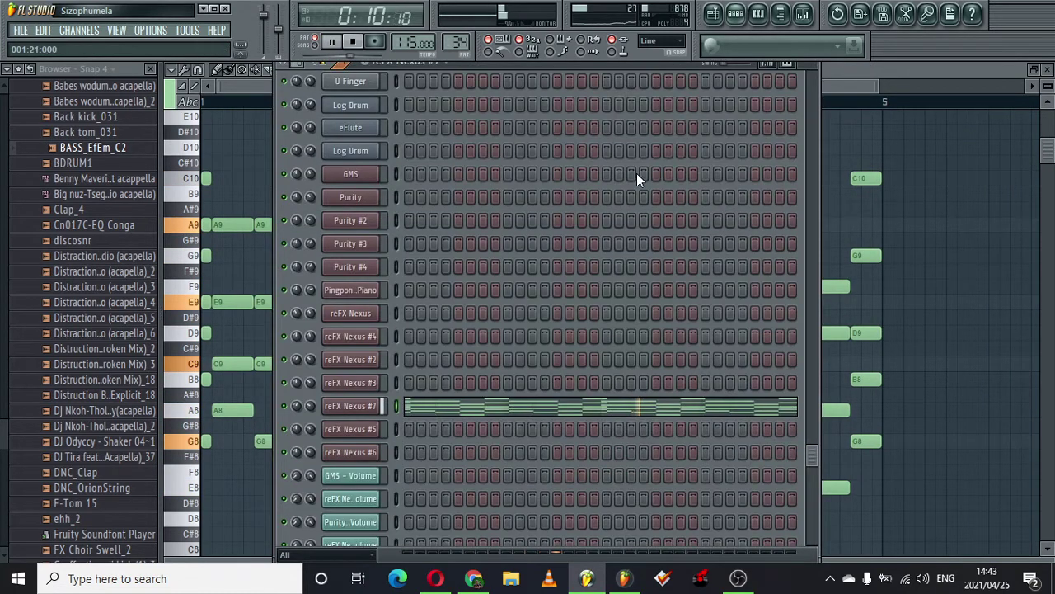
left_click(349, 407)
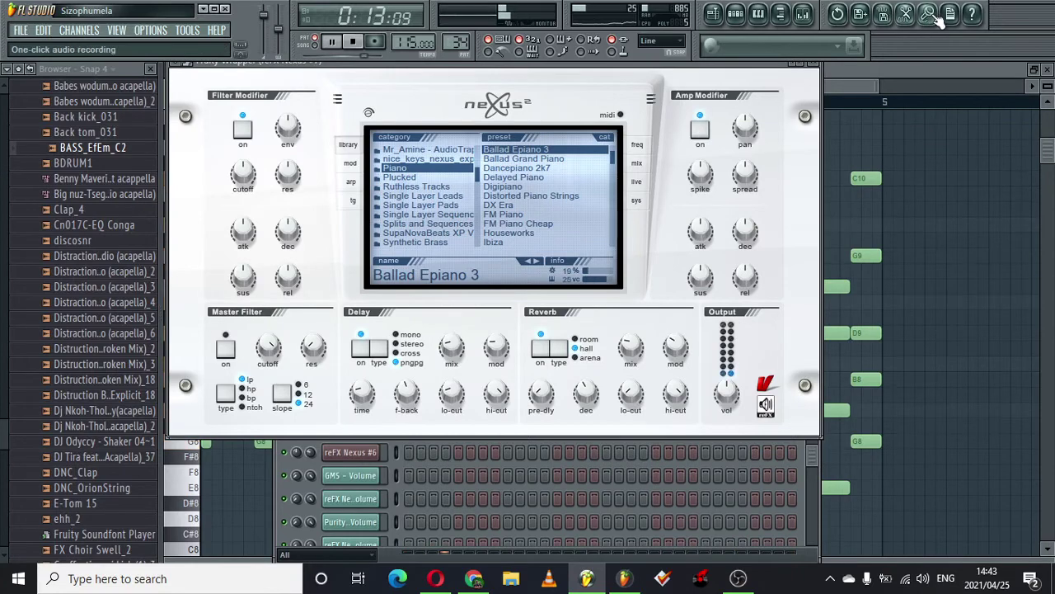
left_click(316, 46)
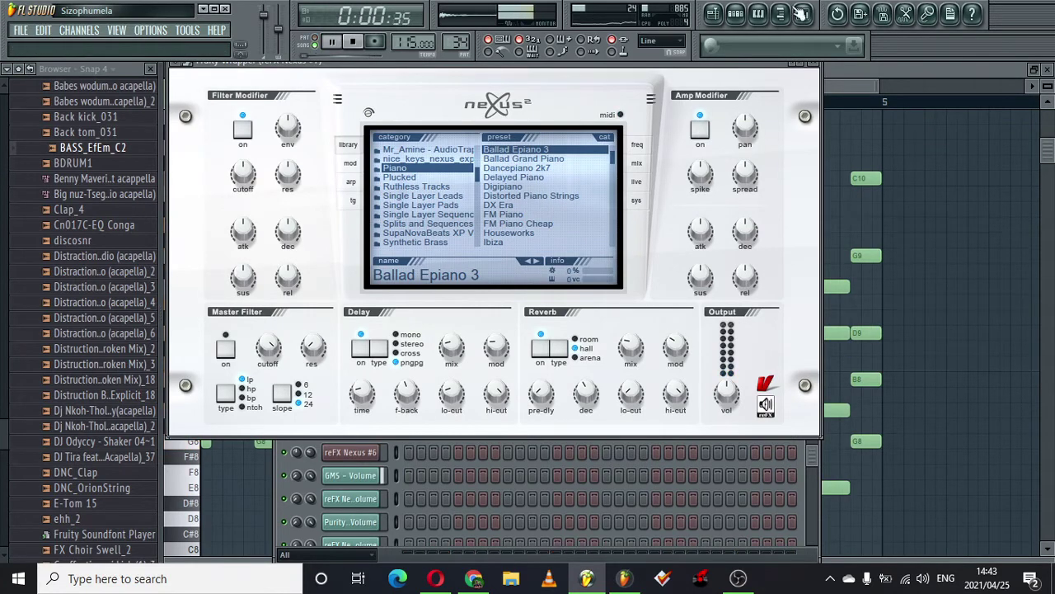
- Open the project info and enter "Thanks For Watching Guys....Plz Subscribe,Like and commet below." as its first line
left_click(888, 14)
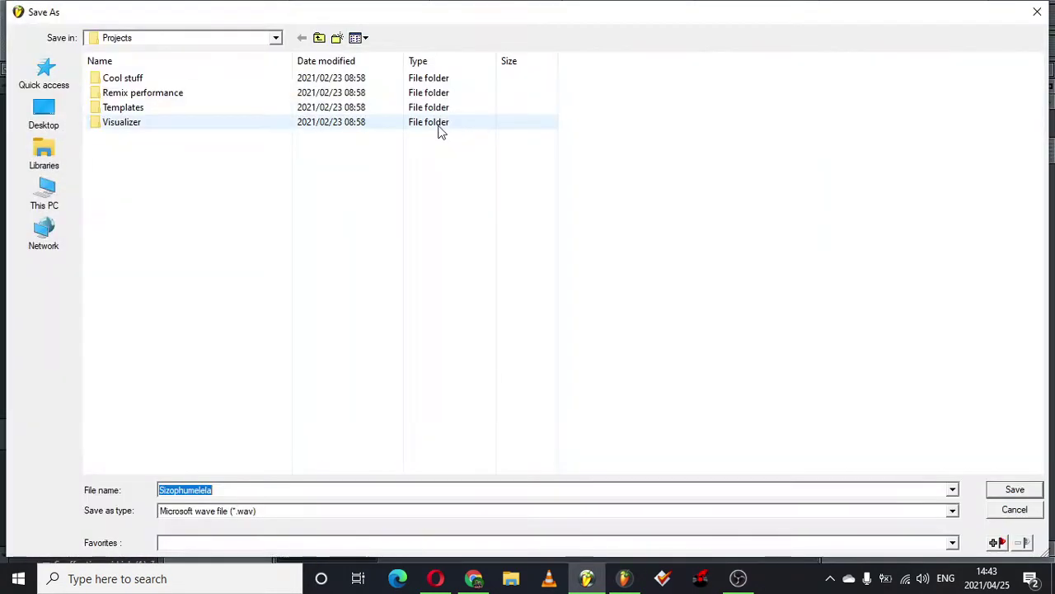
left_click(1020, 513)
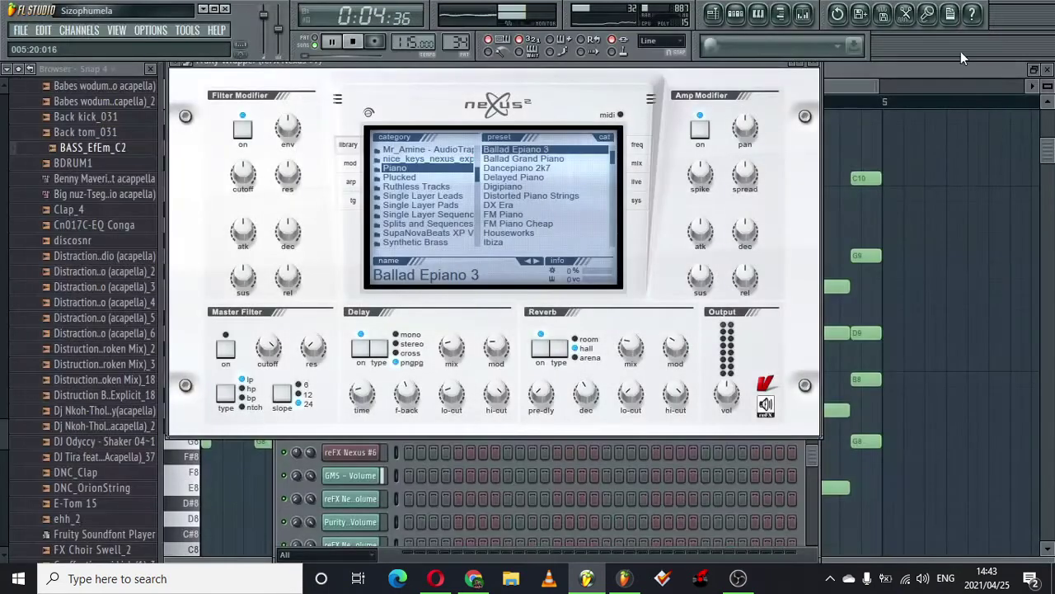
left_click(954, 15)
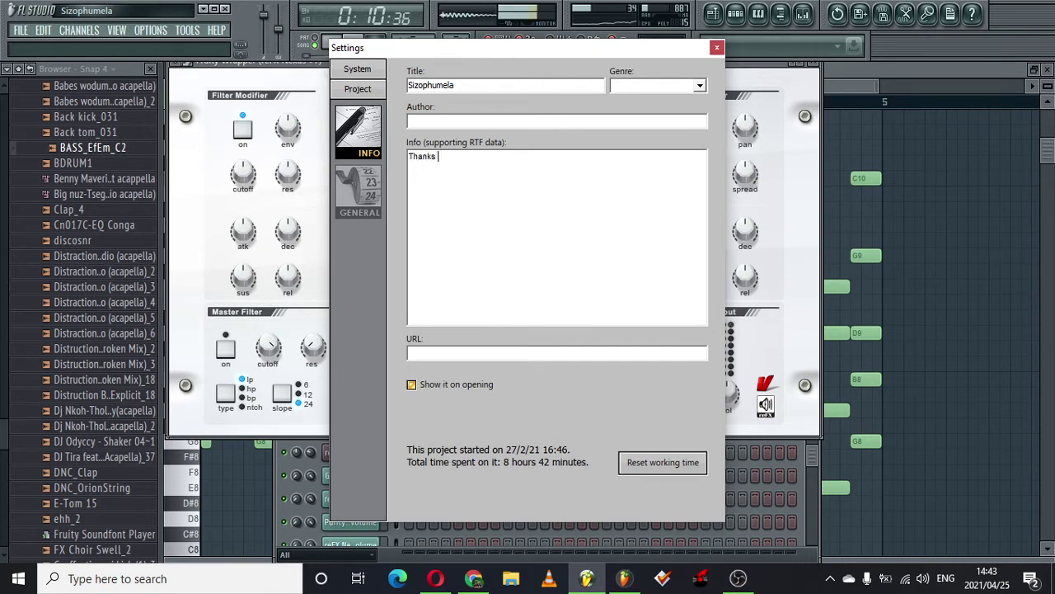
type("Thanks Fro")
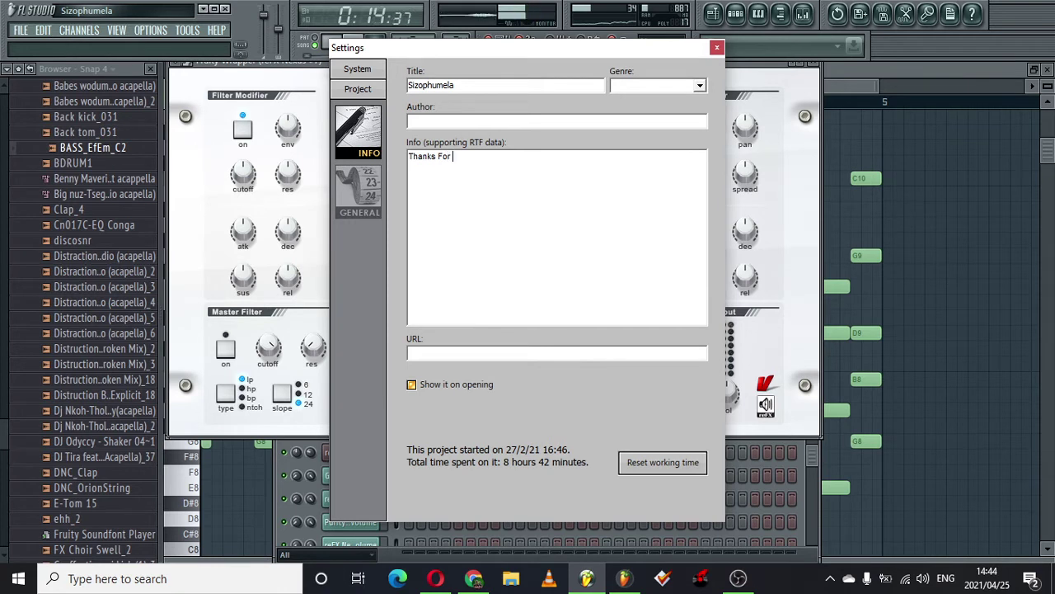
type(" Watch")
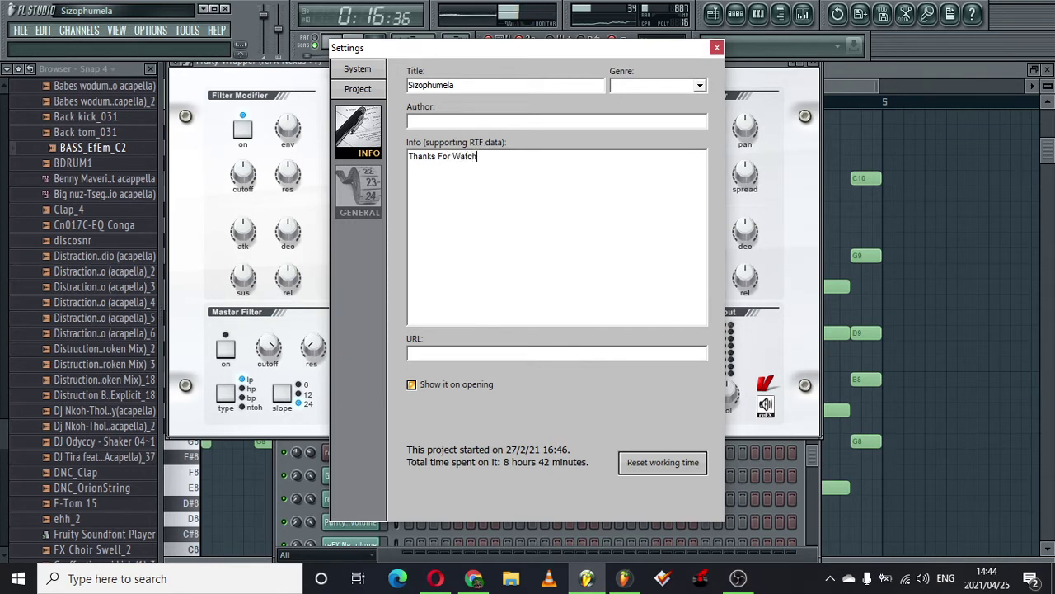
type("ing Guys")
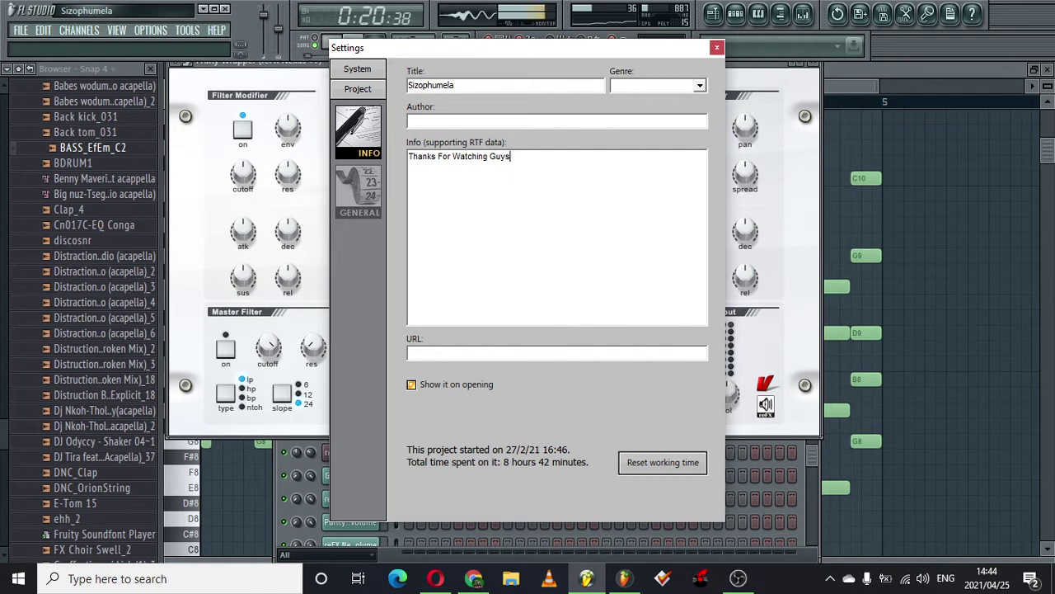
type("....Pl")
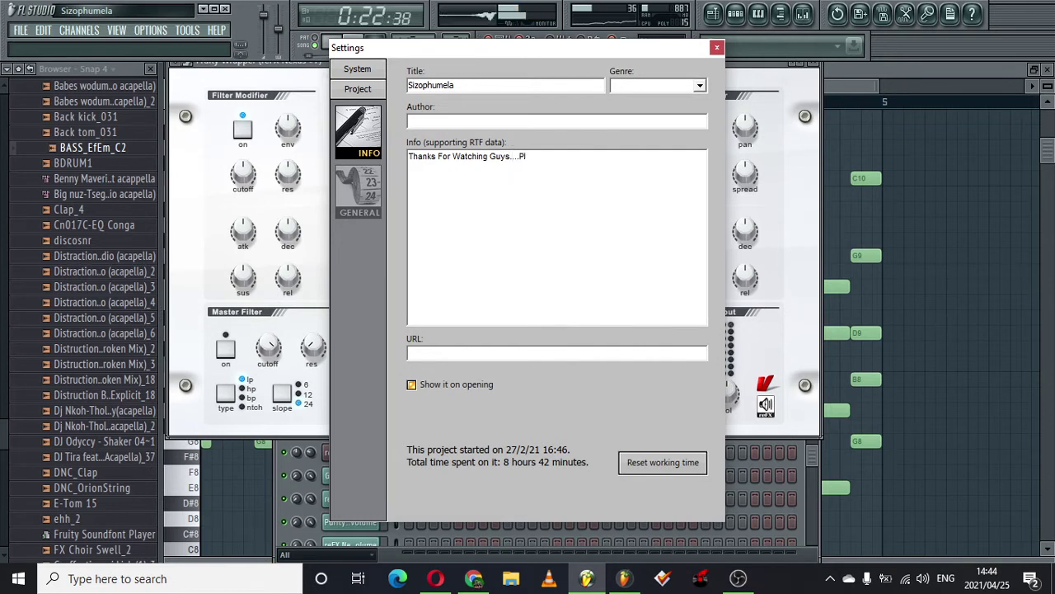
type("z Subscribe,Like and co")
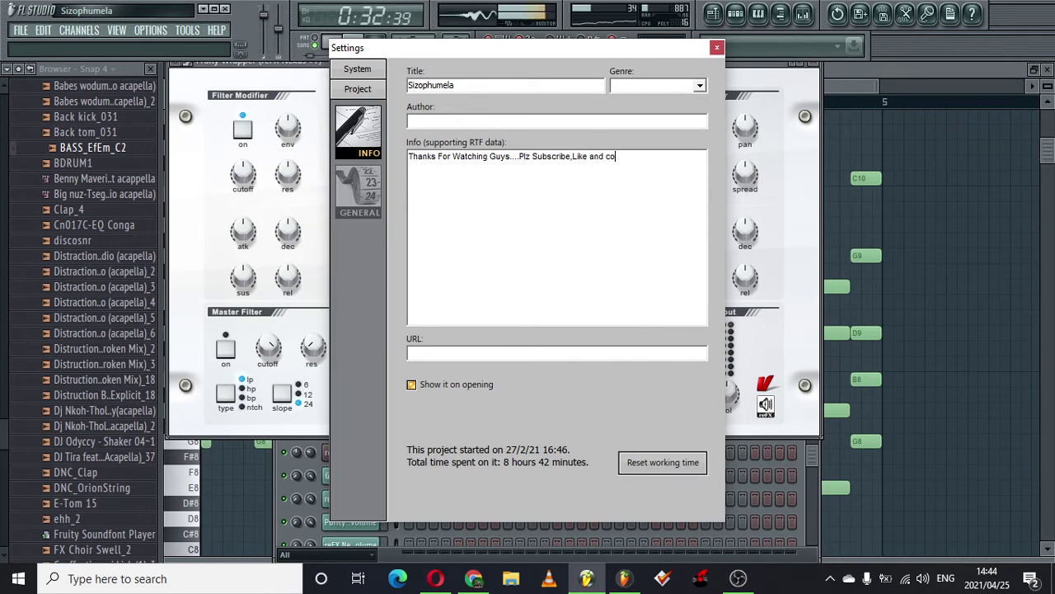
type("mmet")
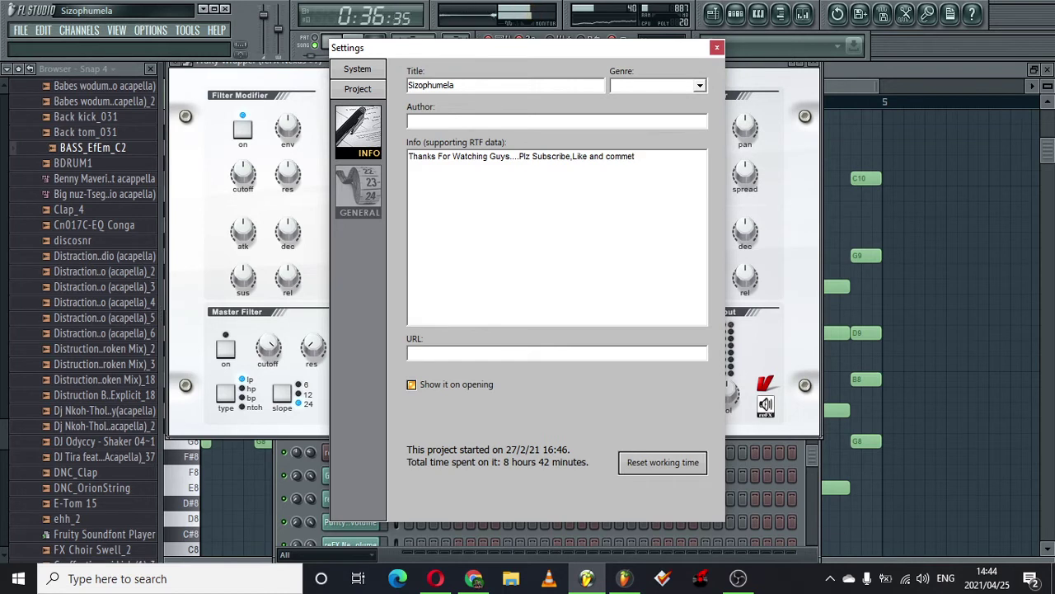
type(" below.  ")
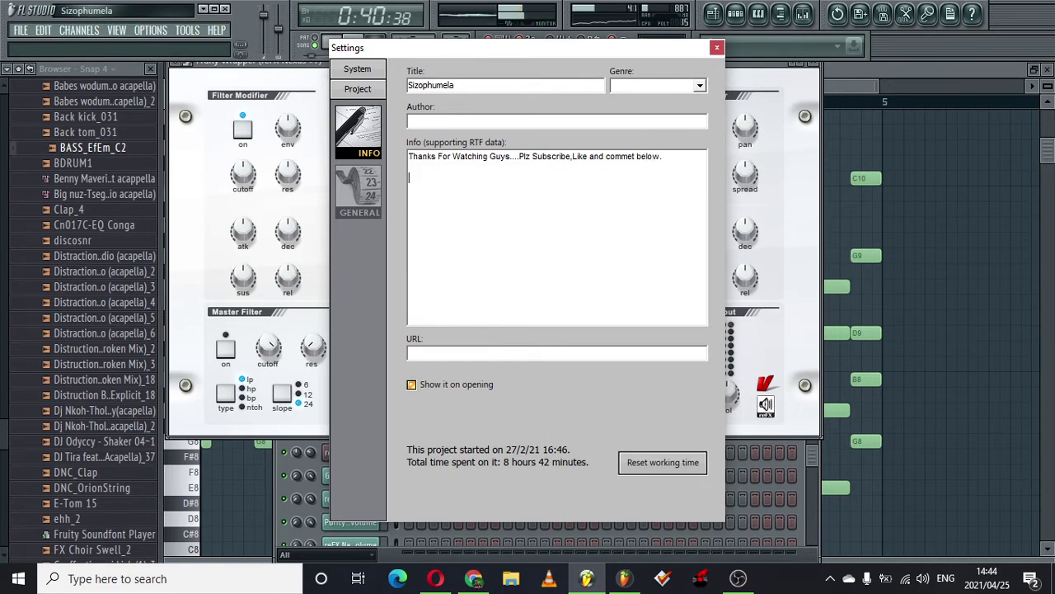
- Add "This Song needs some vocals It a good Song thank" to the project info below a blank line
type("Th")
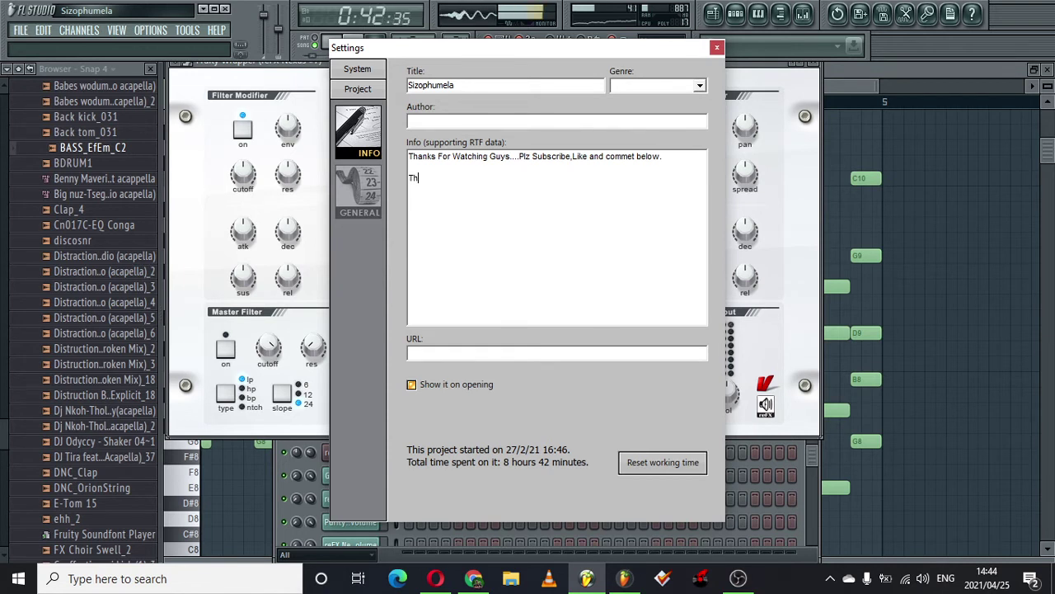
type("is So")
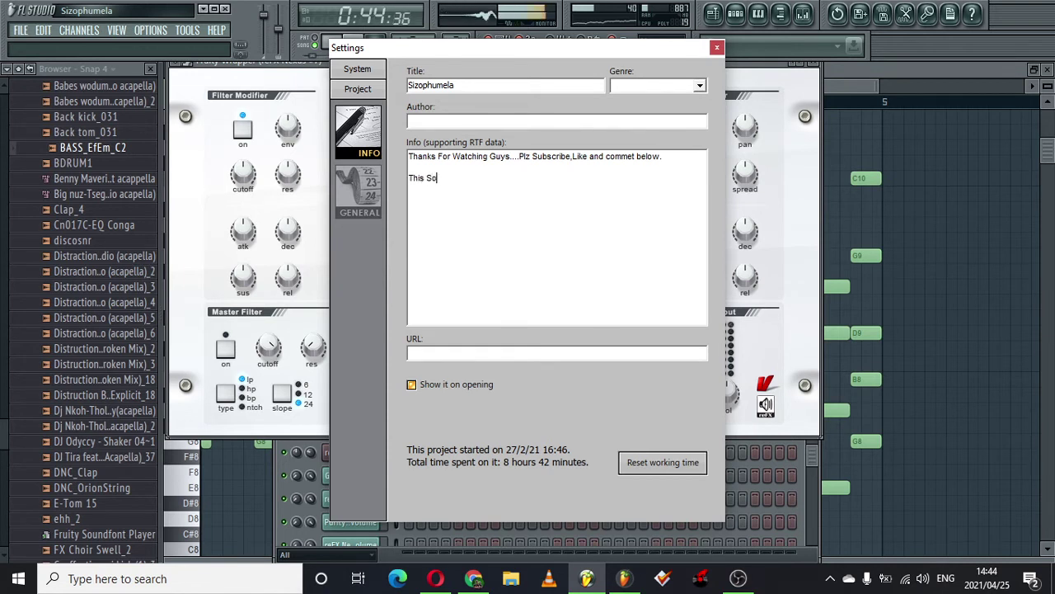
type("ng ne")
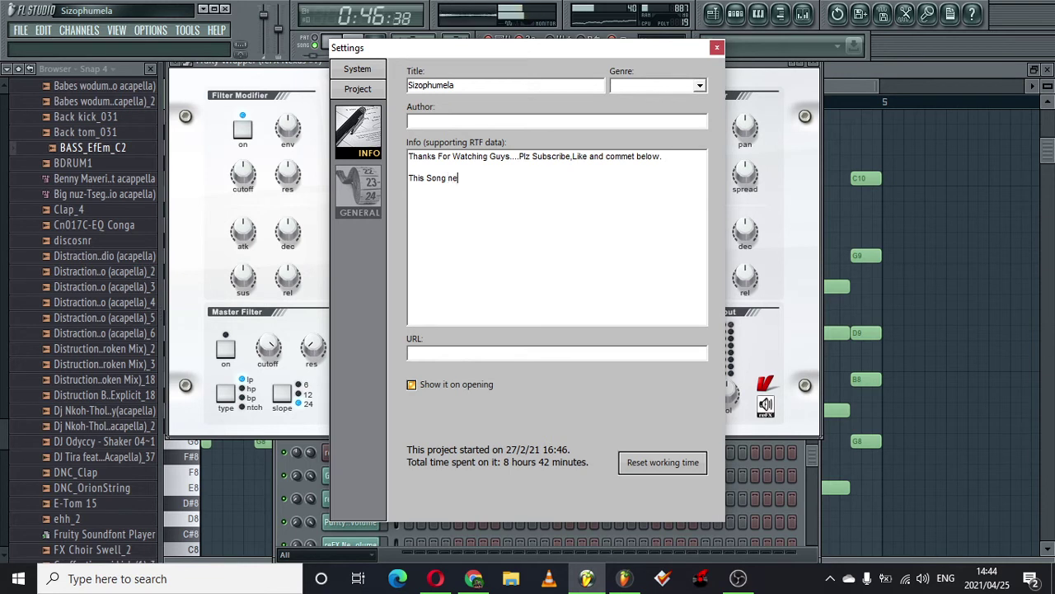
type("eds some voca")
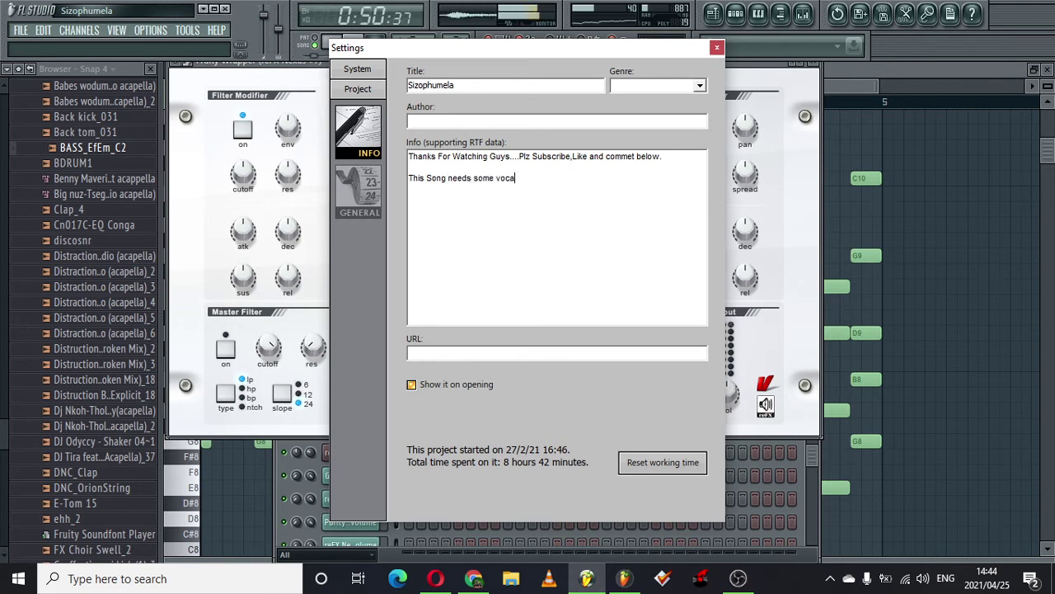
type("ls It")
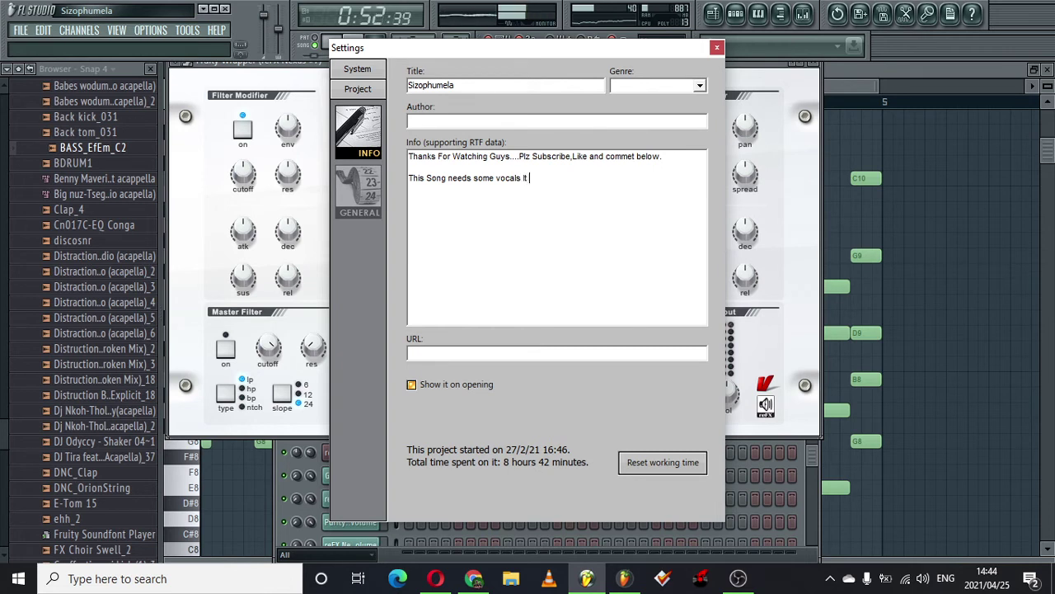
type(" a goo")
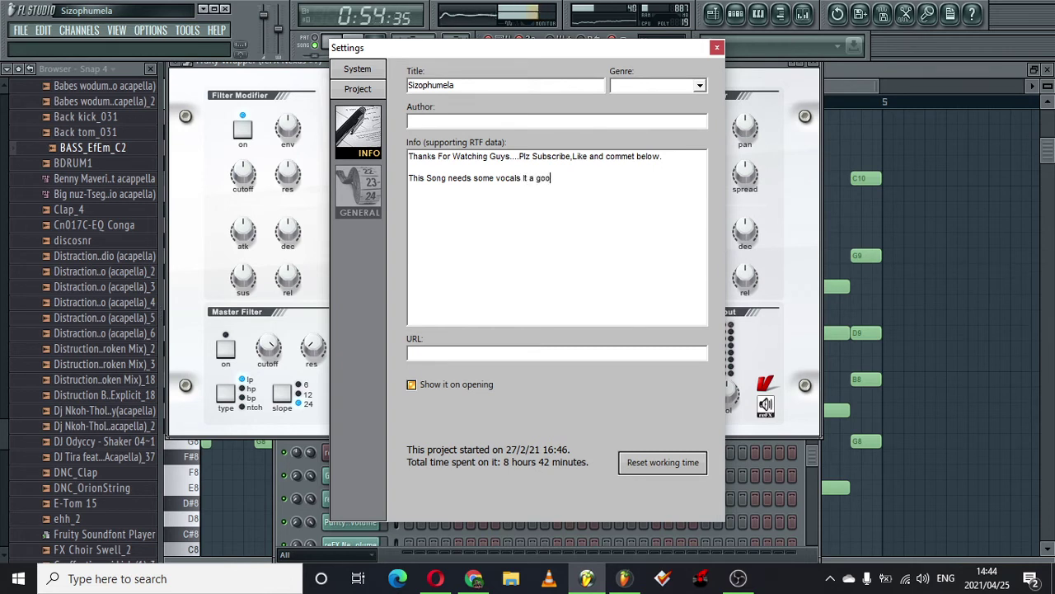
type("d Song tha")
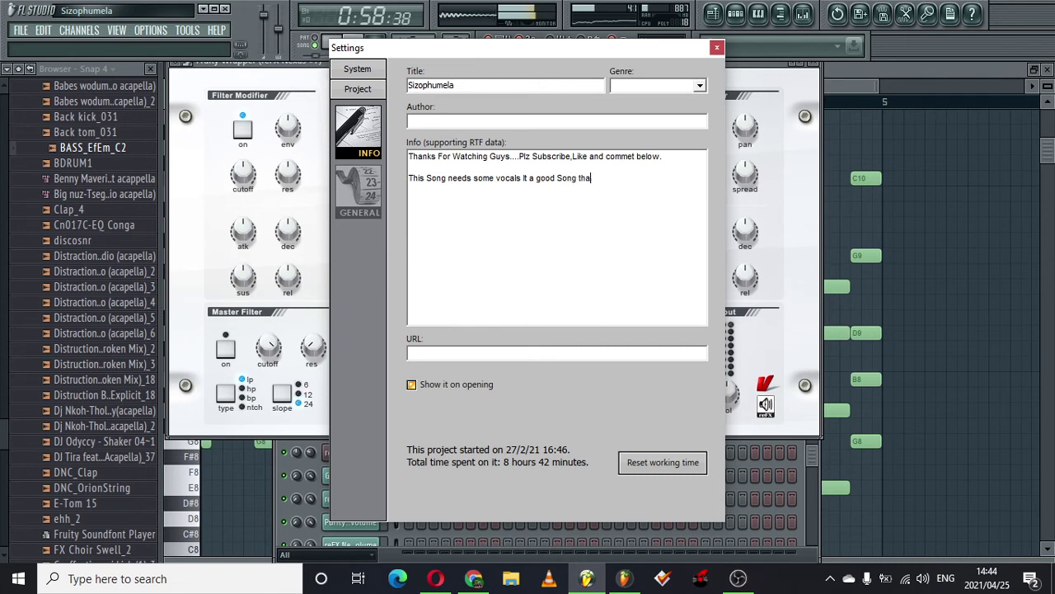
type("nk.")
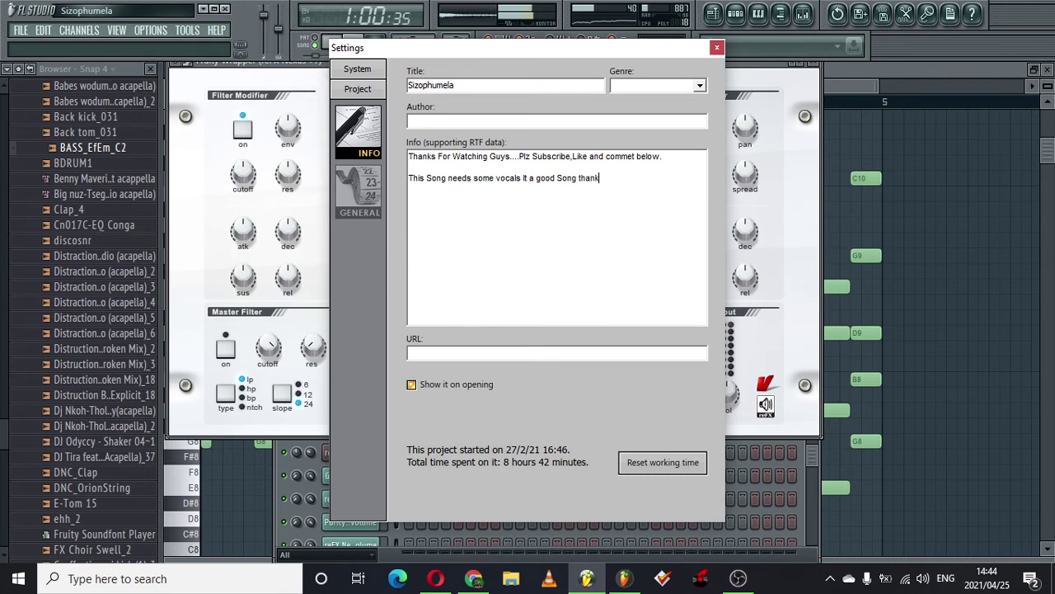